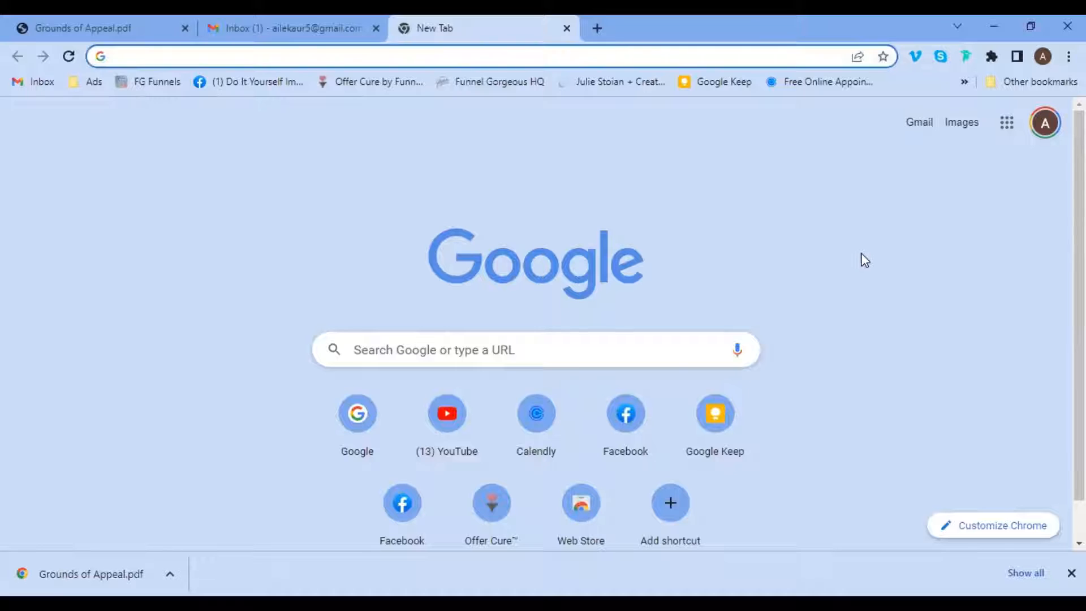
Search Google for 'appeal immigration decision uk' and scroll through the results.
left_click_drag(1073, 257, 1074, 235)
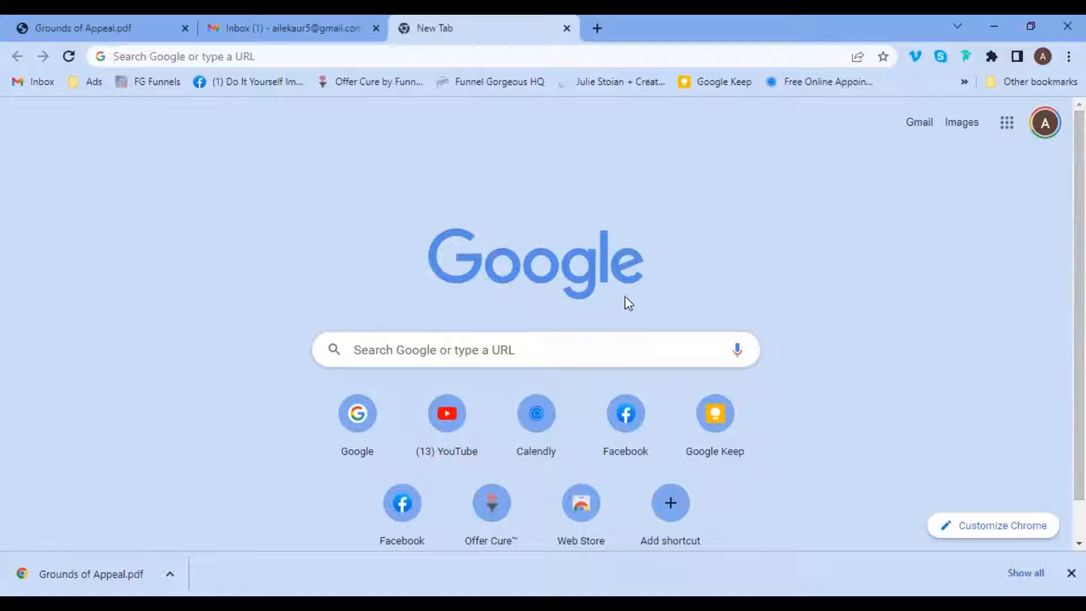
left_click(487, 349)
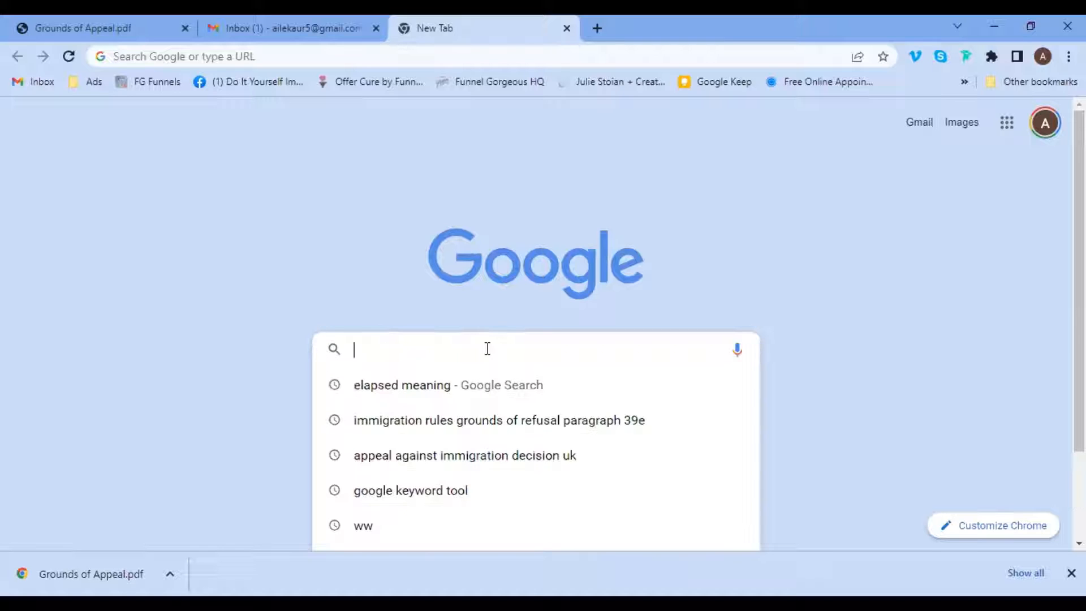
type("appeal ")
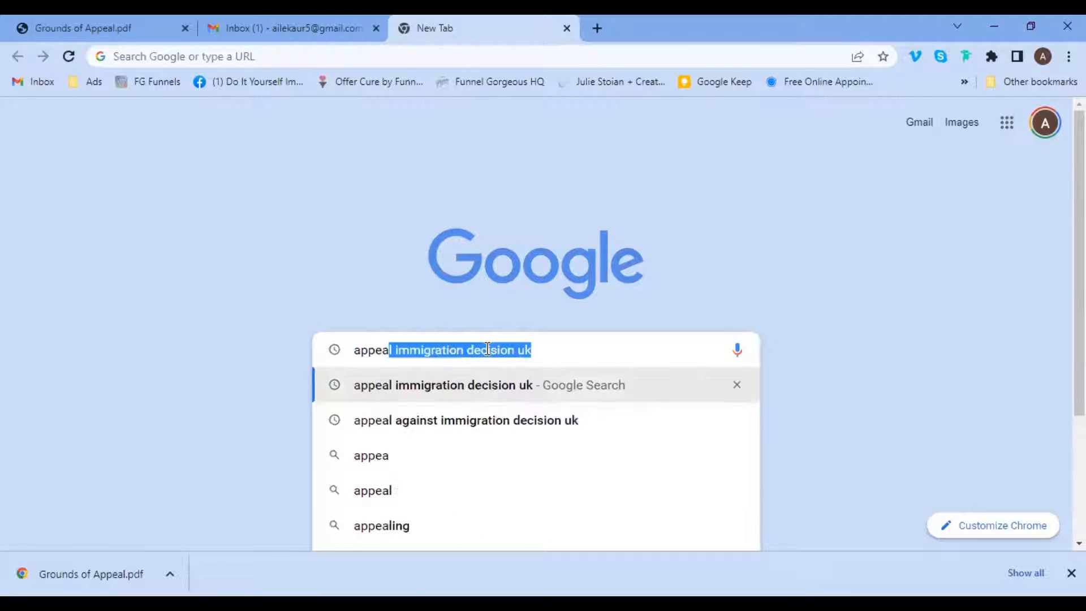
type("immigrat")
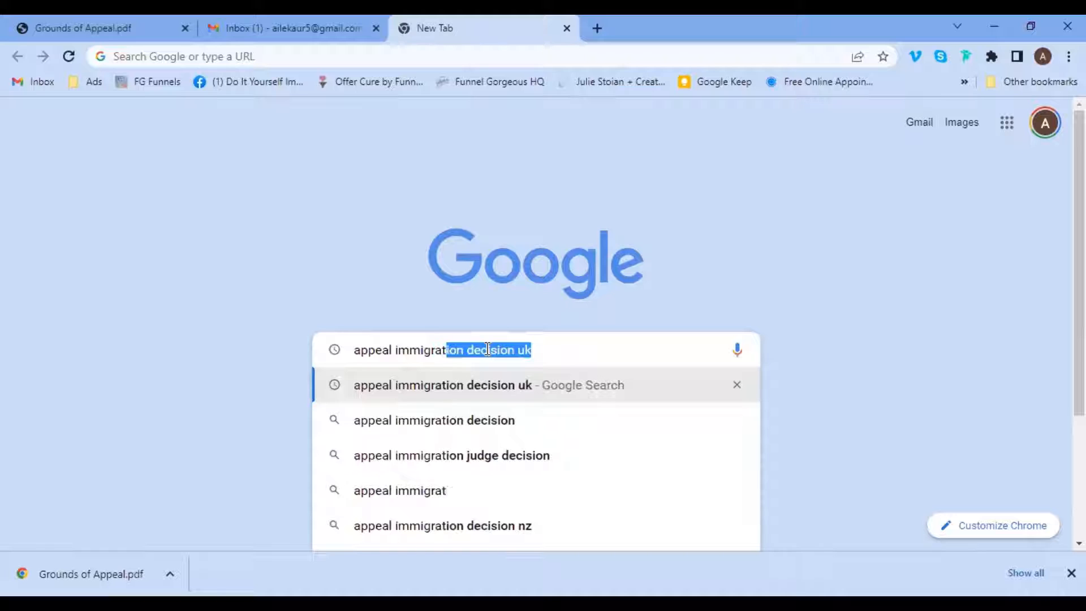
type("ion deciio")
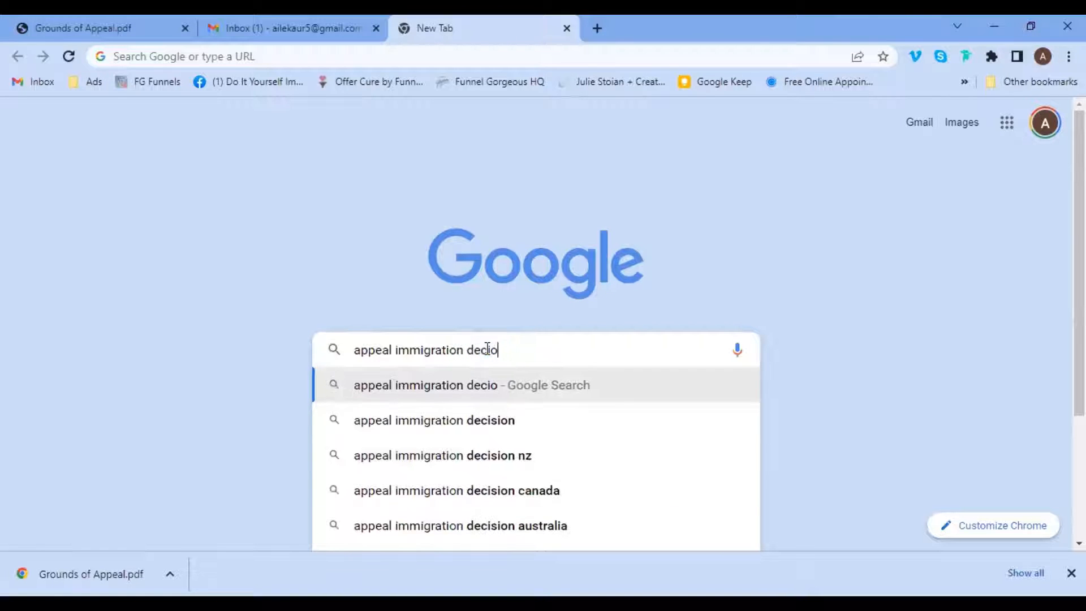
key("BackSpace")
key("BackSpace")
type("s")
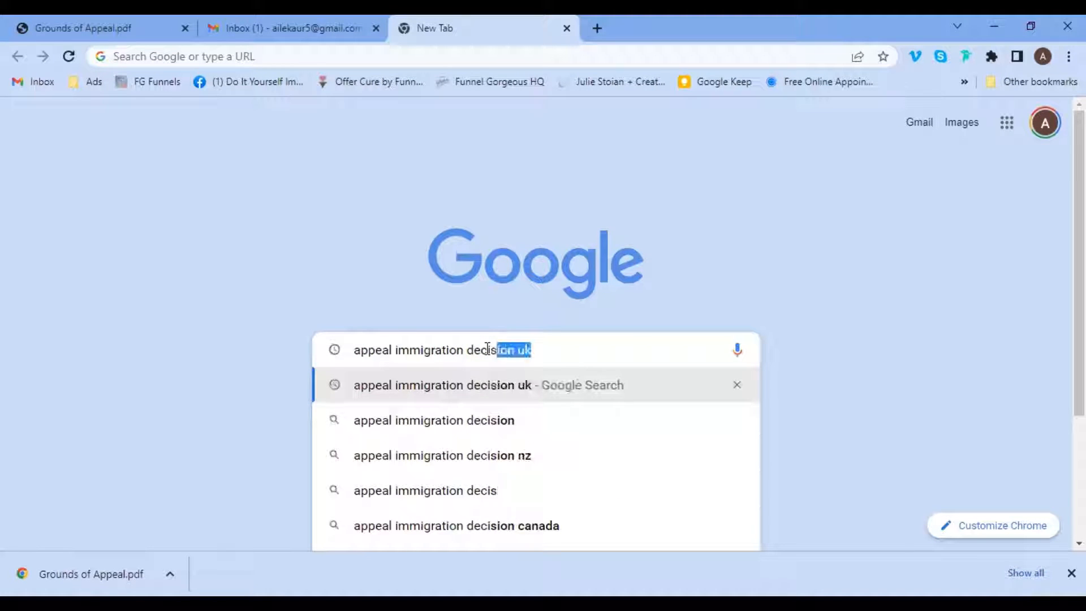
type("ion uk")
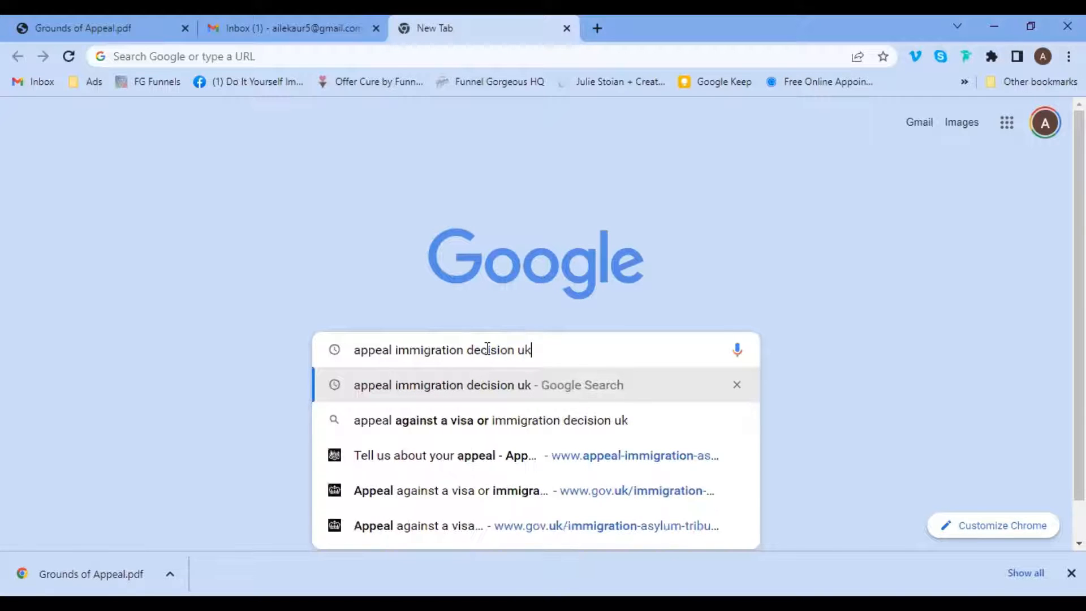
key("Return")
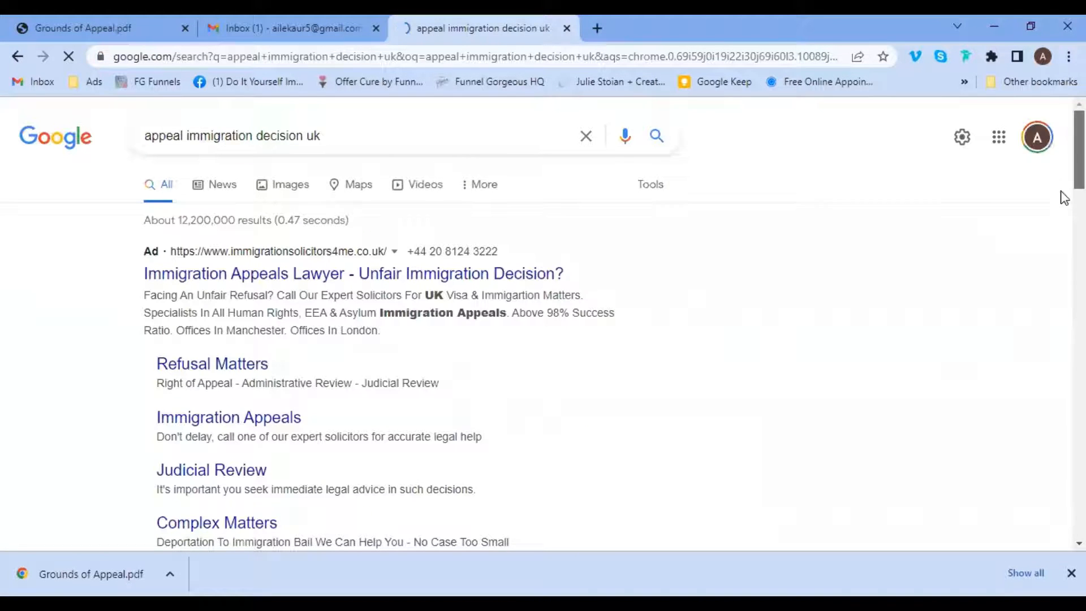
scroll(1062, 215, "down", 5)
scroll(1064, 226, "down", 2)
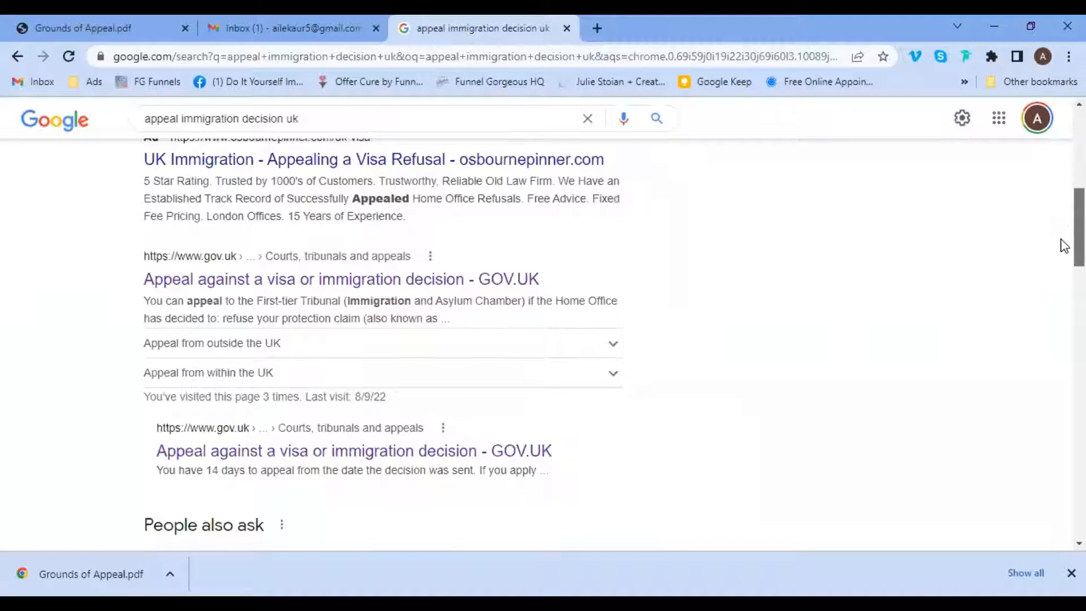
scroll(1064, 247, "down", 1)
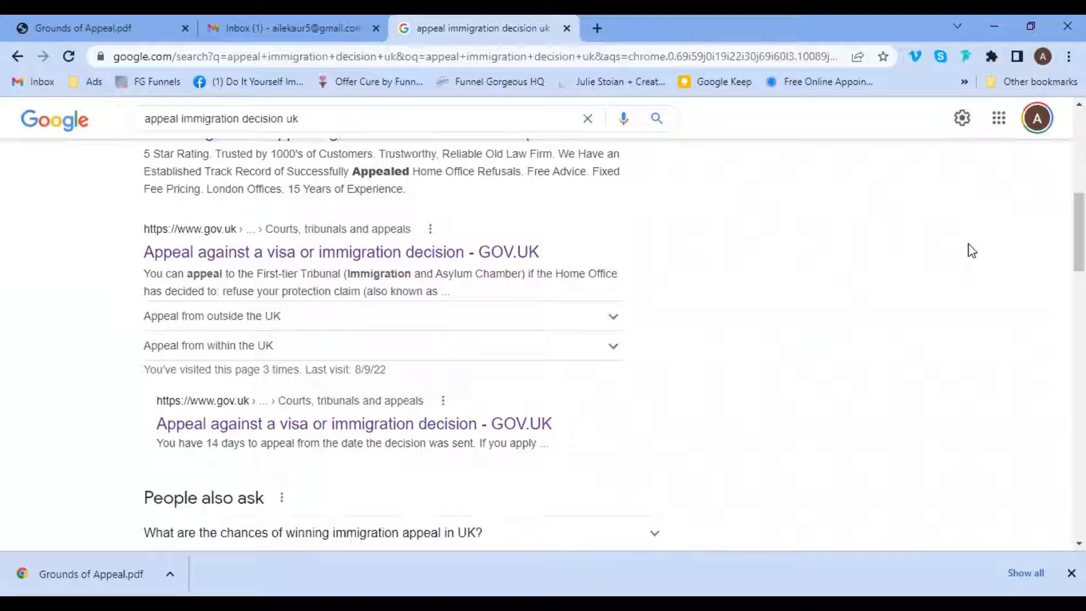
Open the GOV.UK 'Appeal against a visa or immigration decision' result and read its overview.
left_click(252, 261)
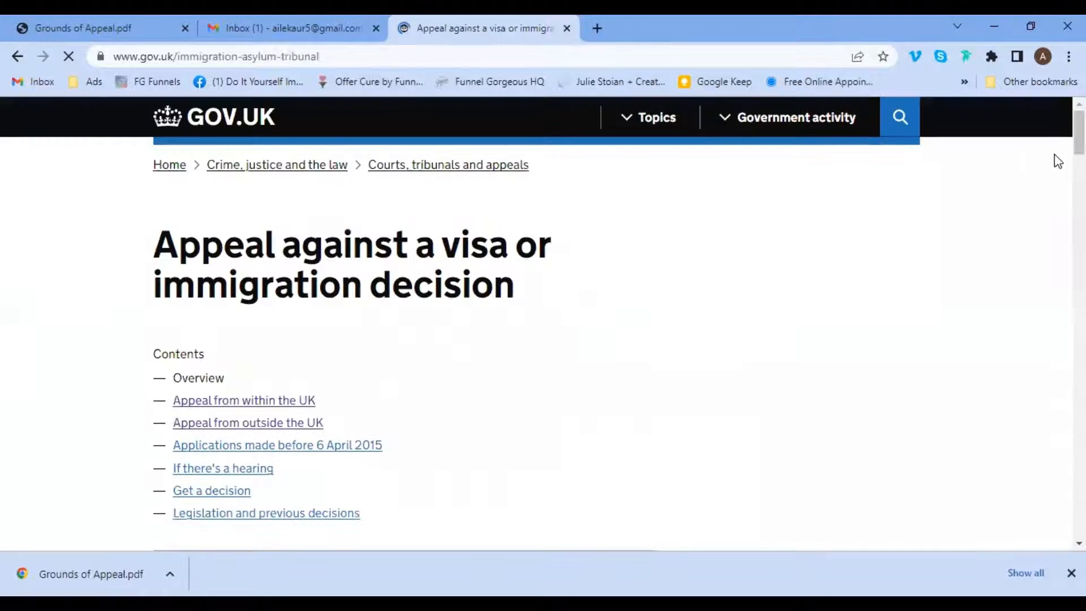
scroll(1058, 162, "down", 3)
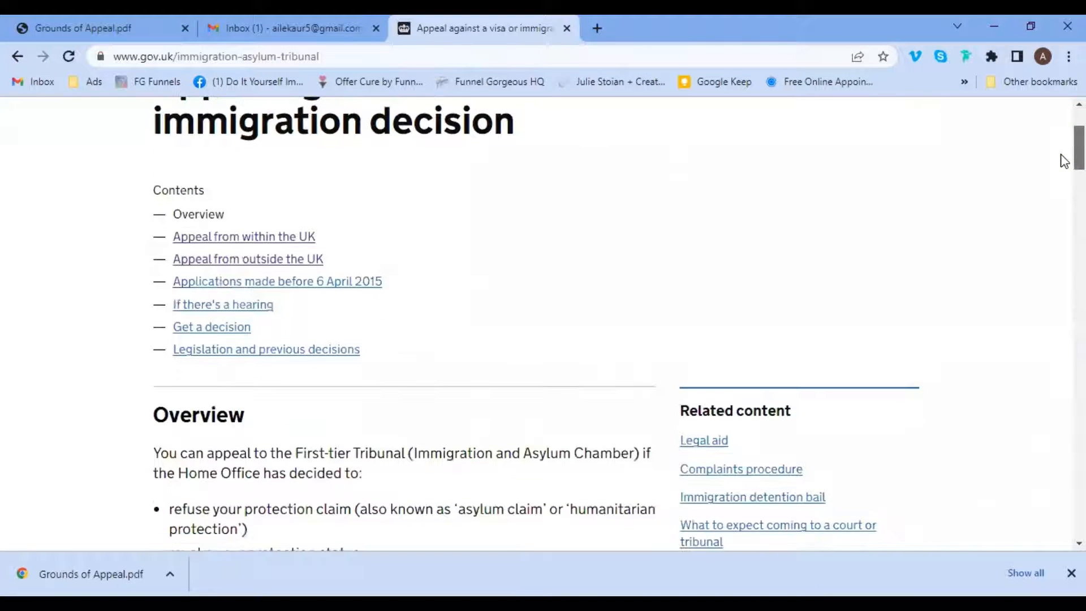
scroll(1061, 162, "up", 1)
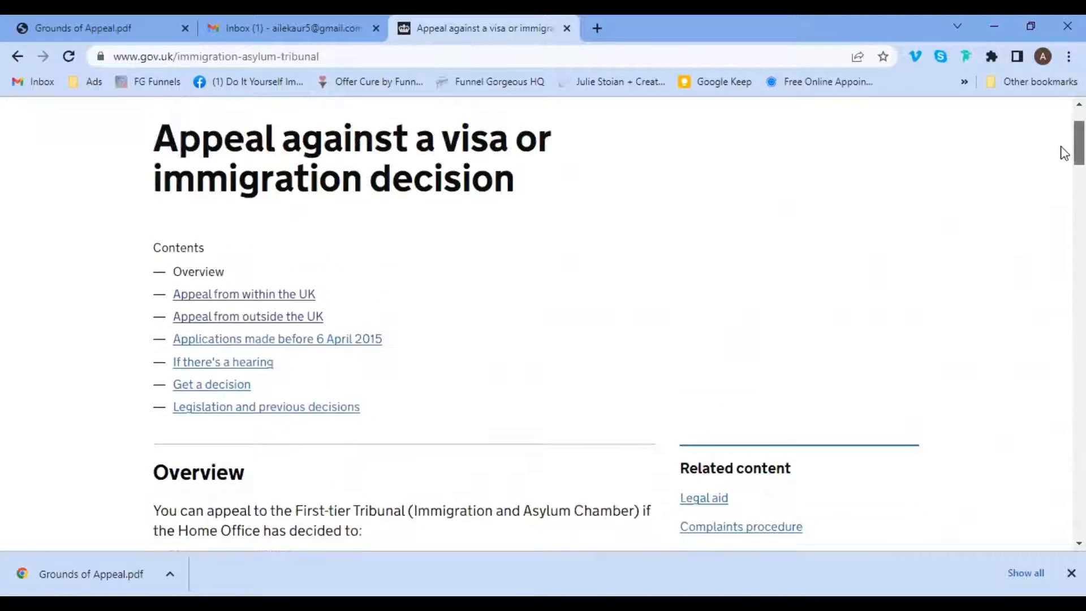
scroll(1062, 150, "up", 2)
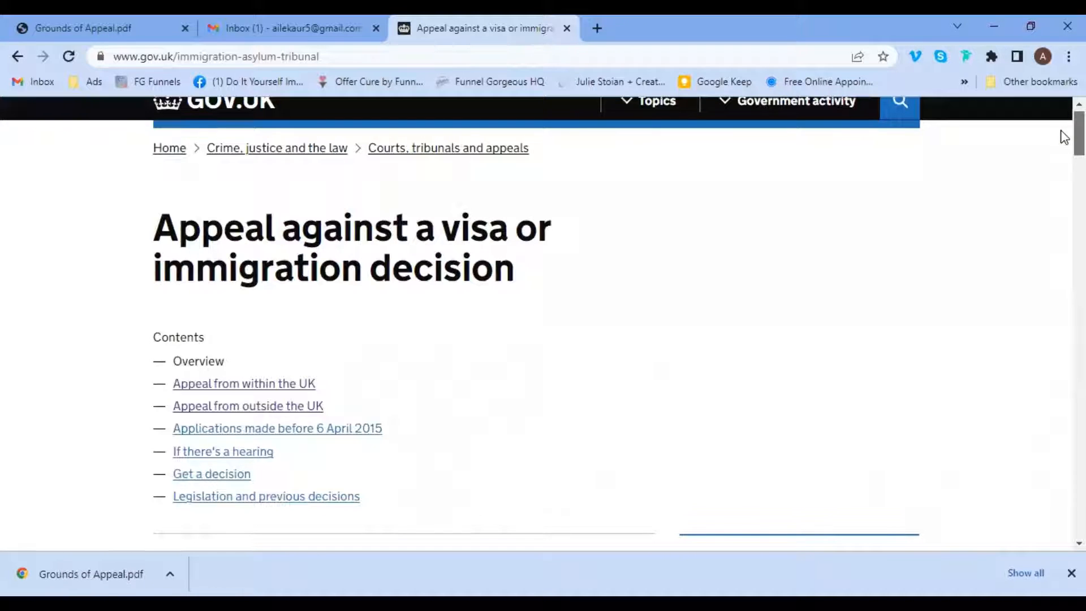
scroll(1064, 137, "down", 3)
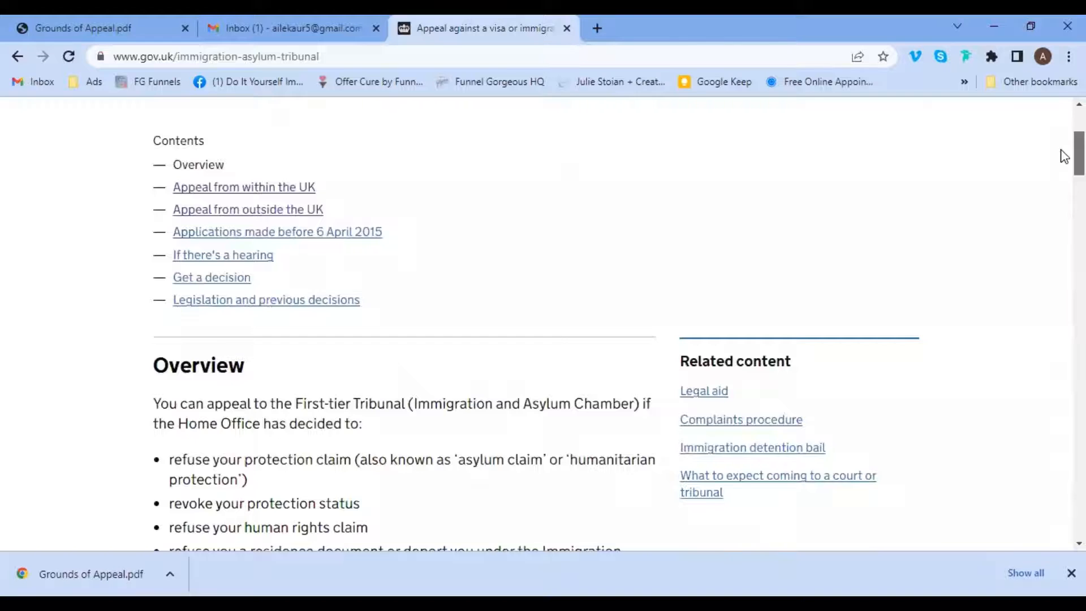
scroll(1061, 155, "down", 3)
scroll(1064, 177, "down", 13)
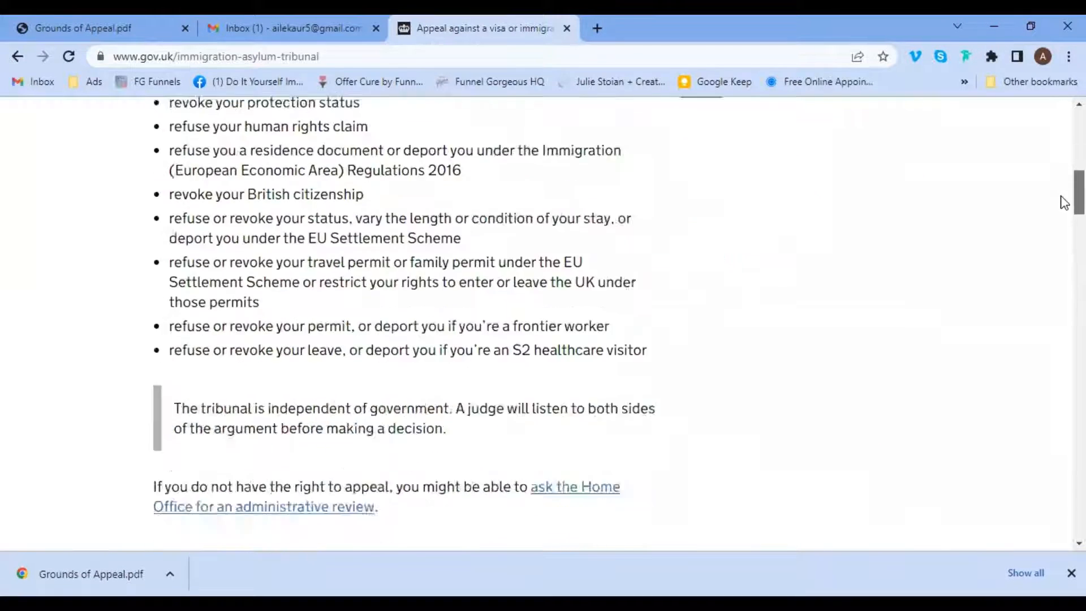
scroll(1062, 380, "down", 20)
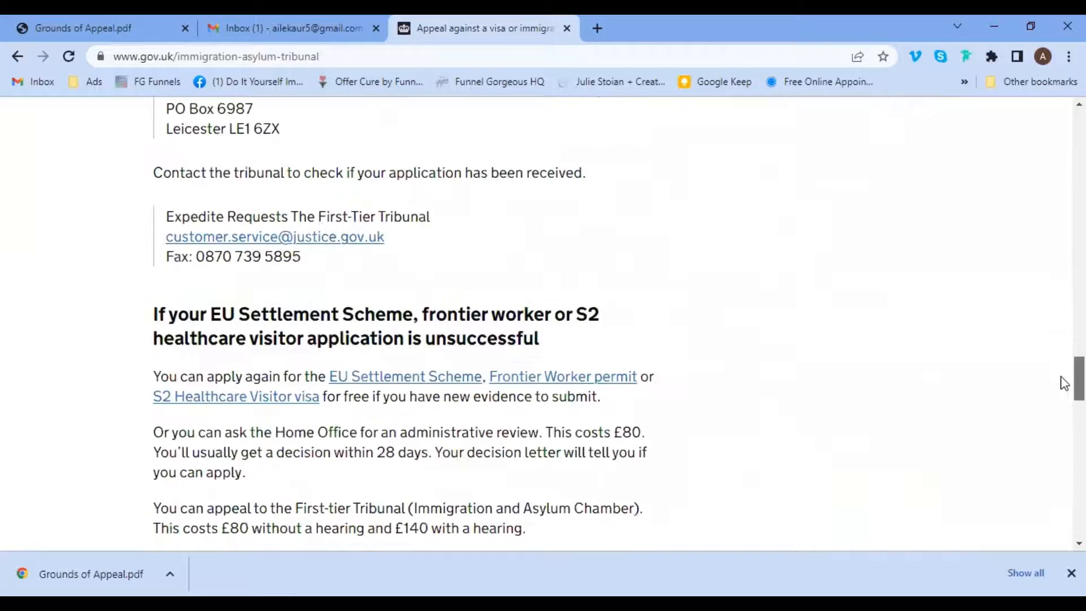
scroll(1066, 465, "up", 20)
scroll(1062, 186, "up", 15)
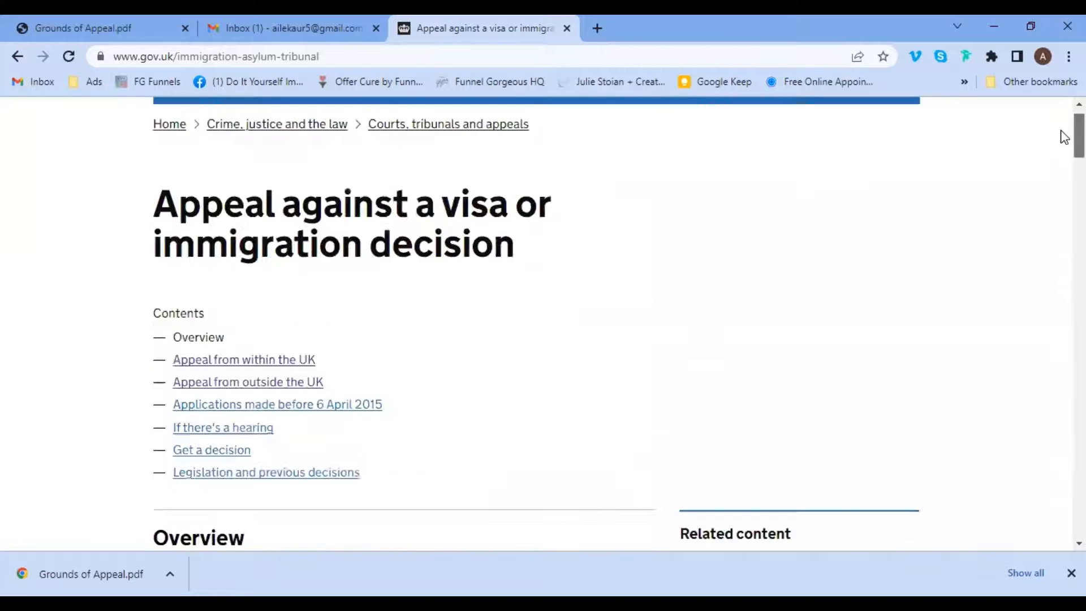
scroll(1060, 152, "down", 2)
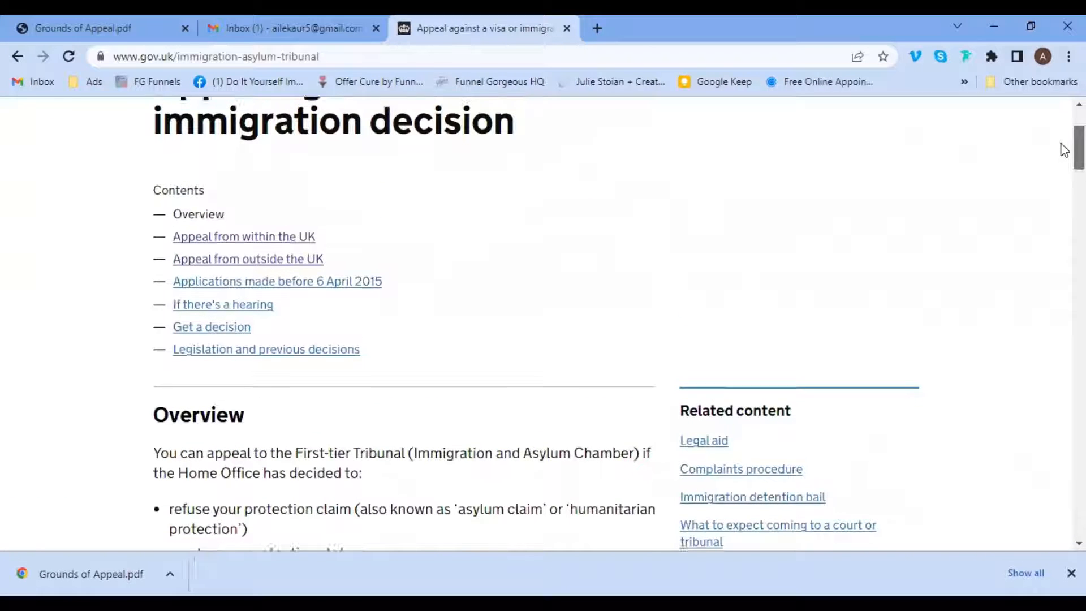
scroll(1065, 148, "up", 1)
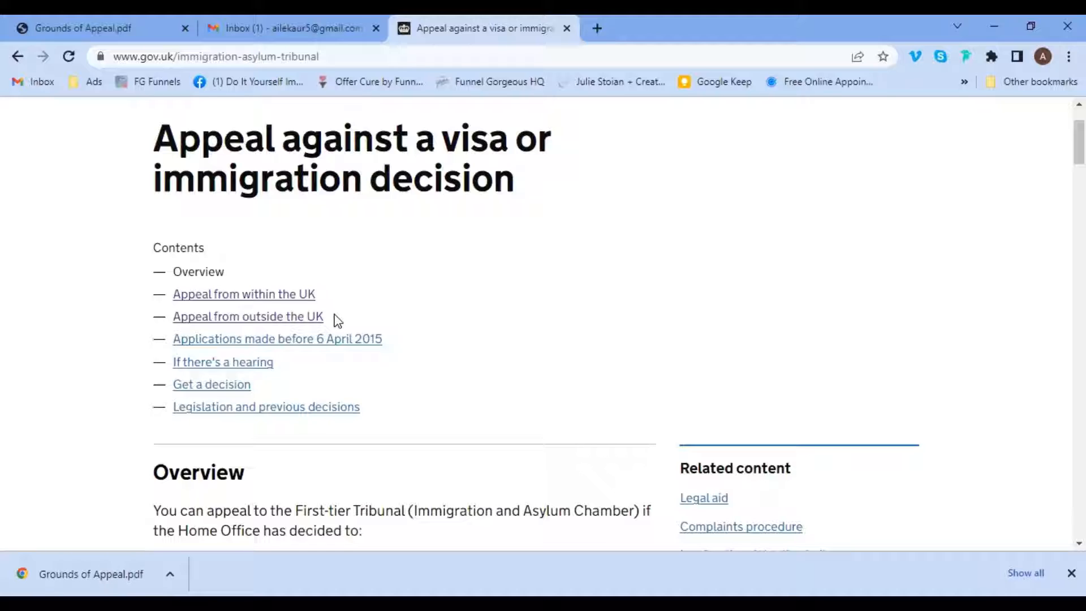
Read the 'Appeal from within the UK' section, covering the decision letter and 14-day deadline.
left_click(238, 300)
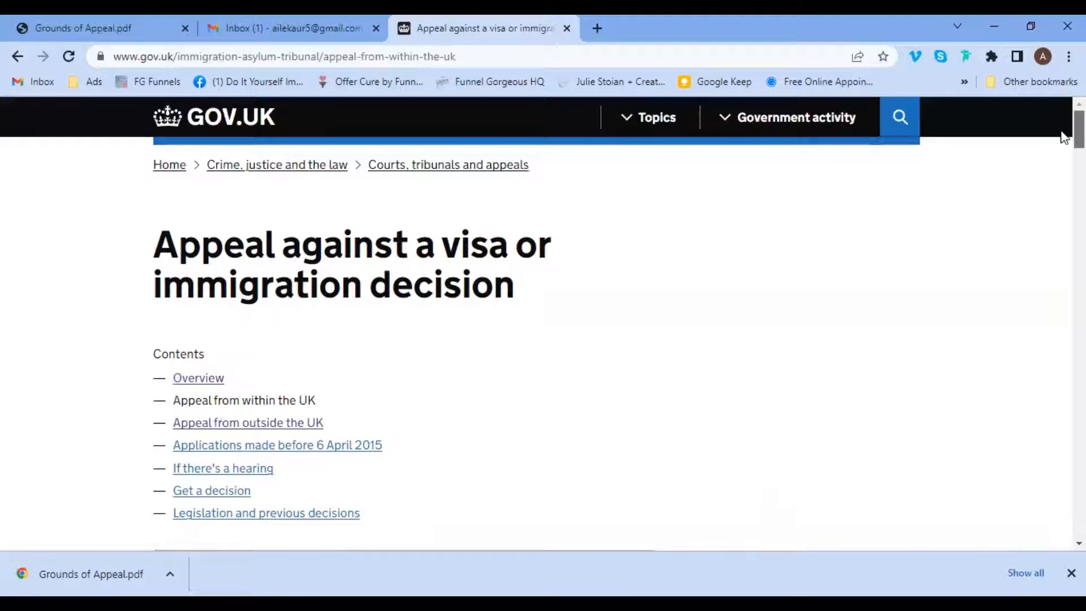
left_click_drag(1059, 134, 1064, 170)
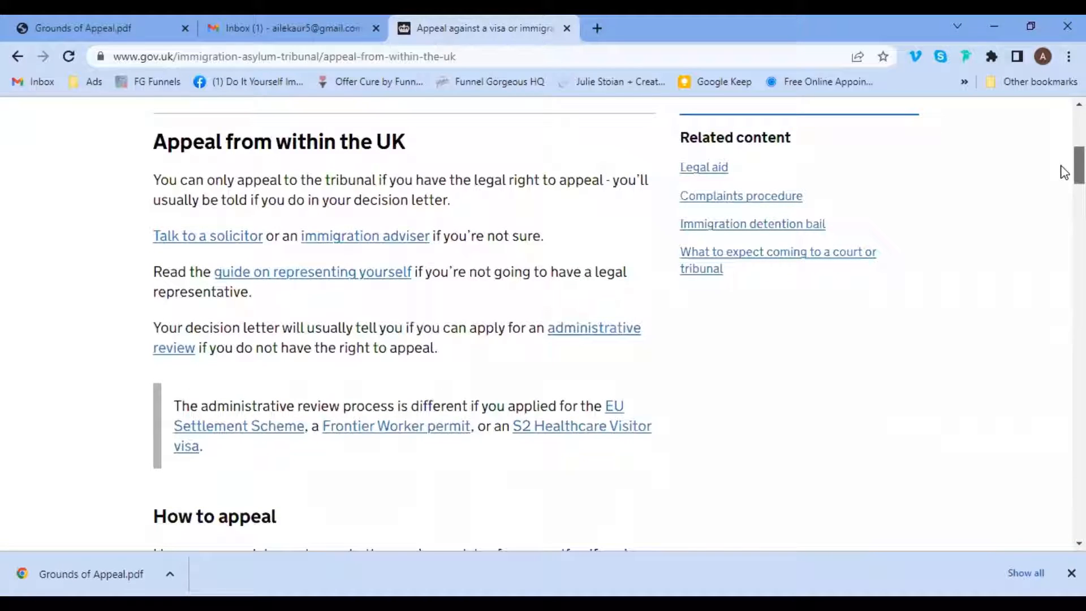
scroll(1062, 172, "down", 1)
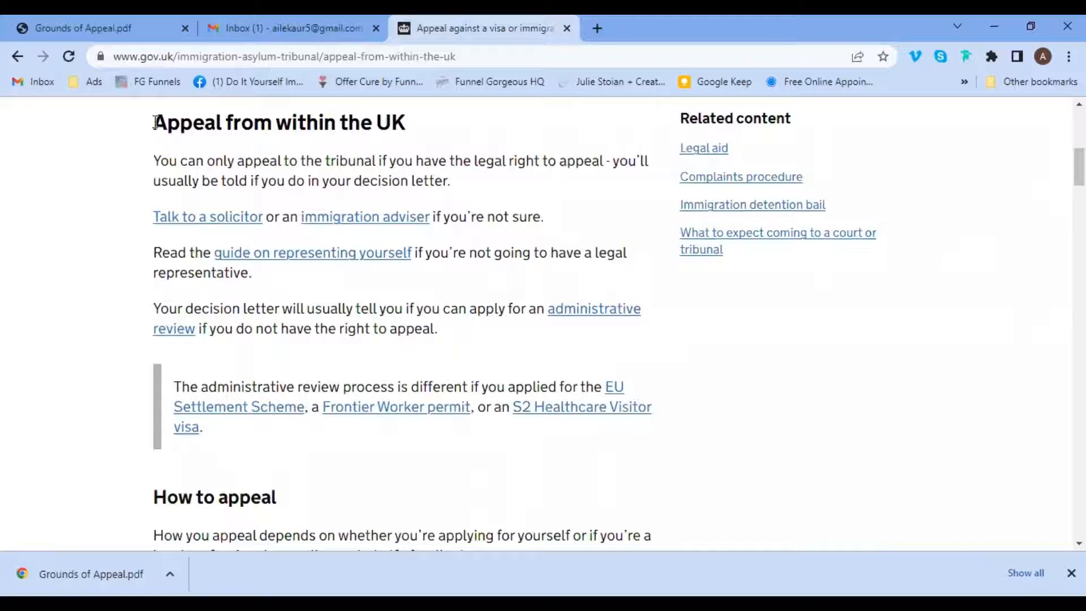
left_click_drag(155, 121, 419, 138)
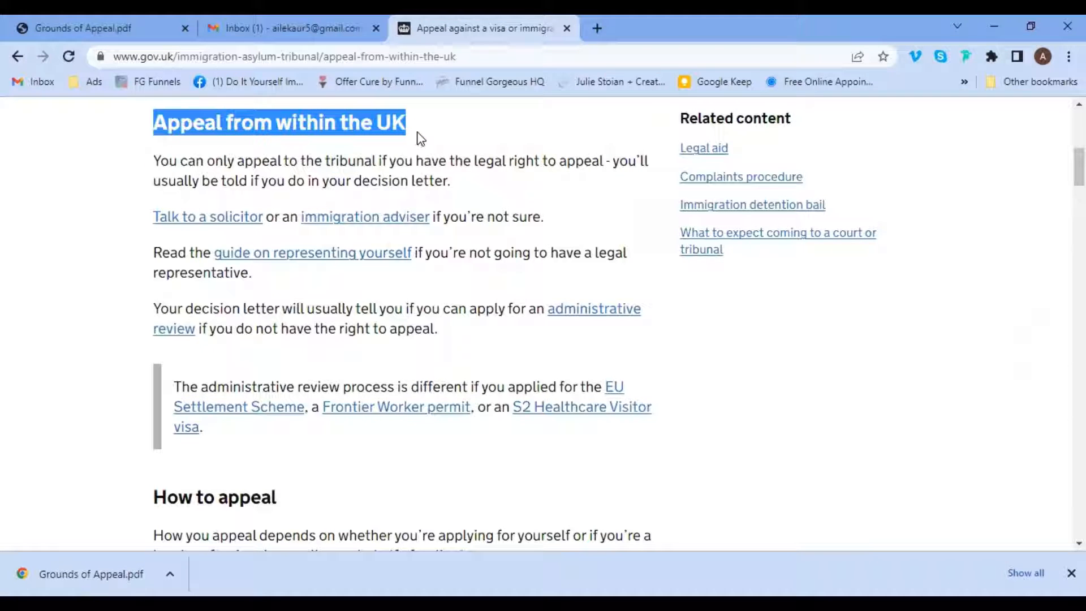
left_click(290, 160)
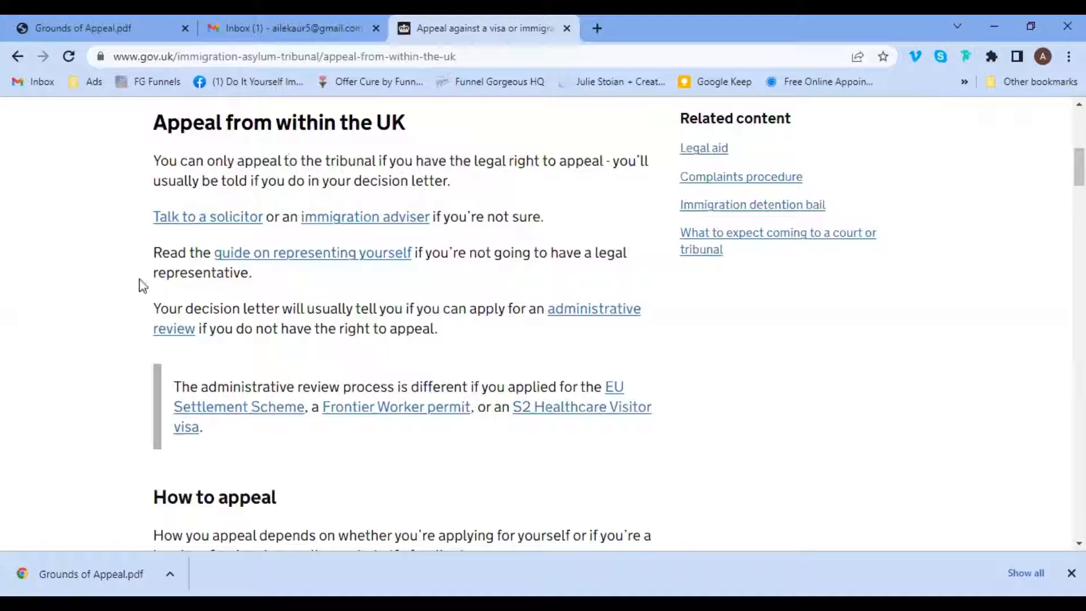
left_click_drag(154, 308, 452, 335)
left_click(452, 333)
left_click(549, 310)
left_click(548, 344)
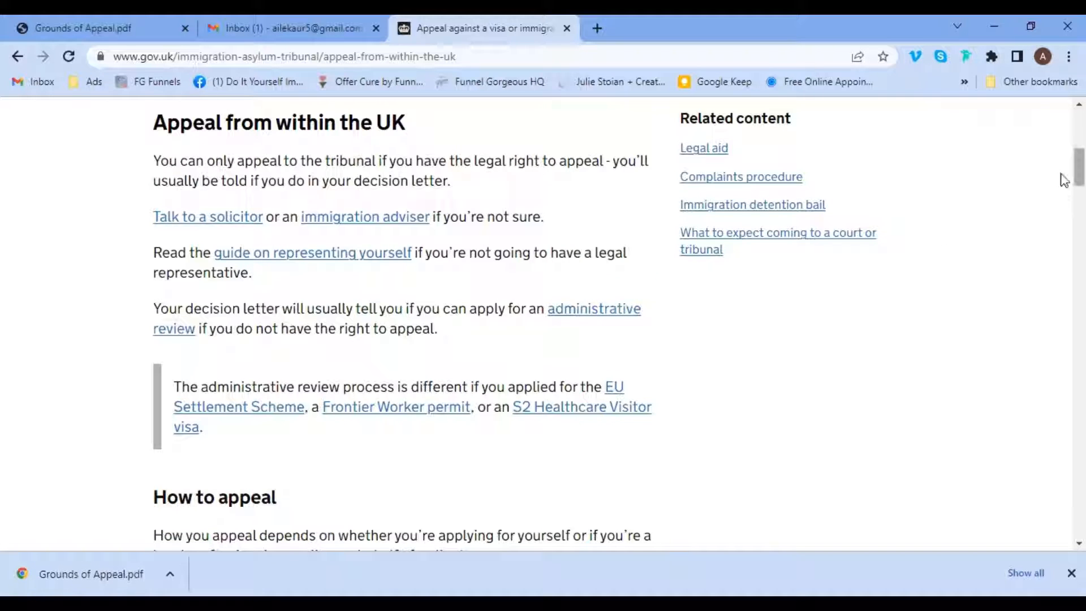
scroll(1063, 175, "up", 2)
scroll(1060, 177, "down", 2)
scroll(1062, 178, "down", 5)
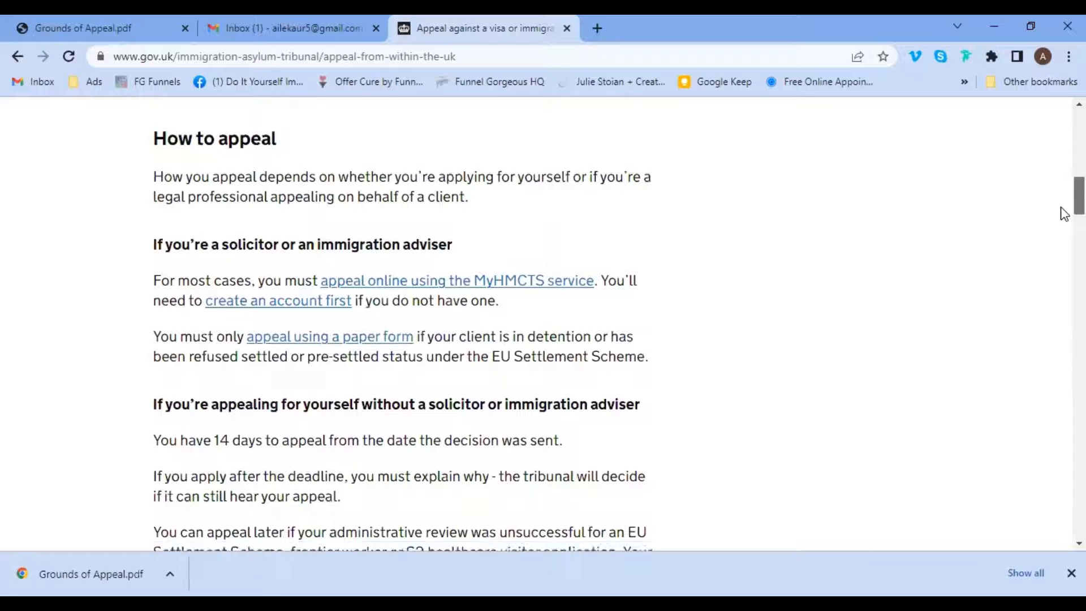
scroll(1061, 212, "down", 4)
scroll(1061, 229, "down", 1)
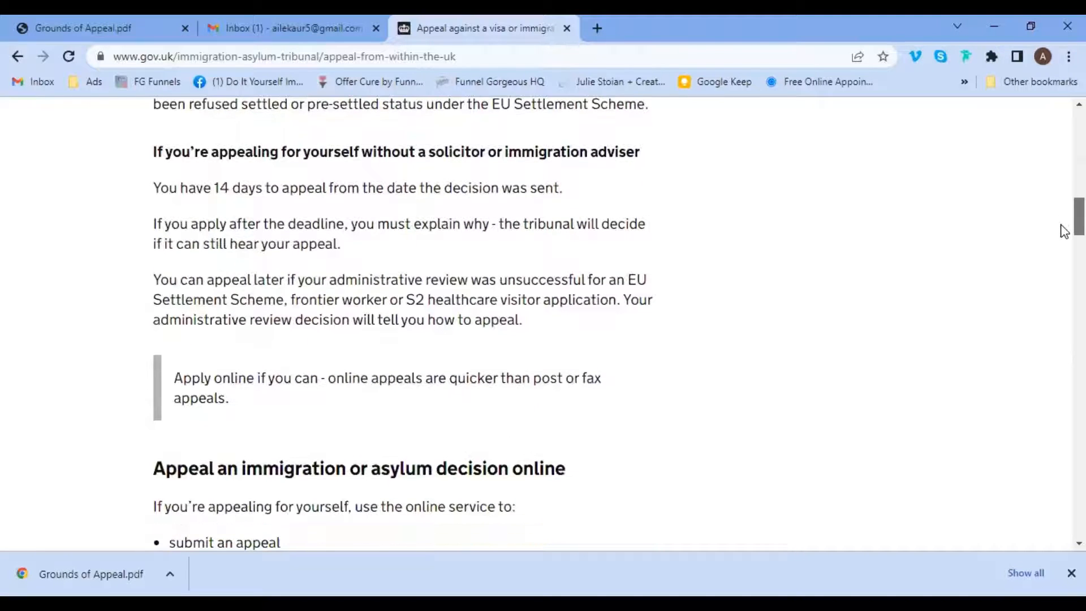
left_click_drag(159, 189, 331, 181)
left_click(574, 200)
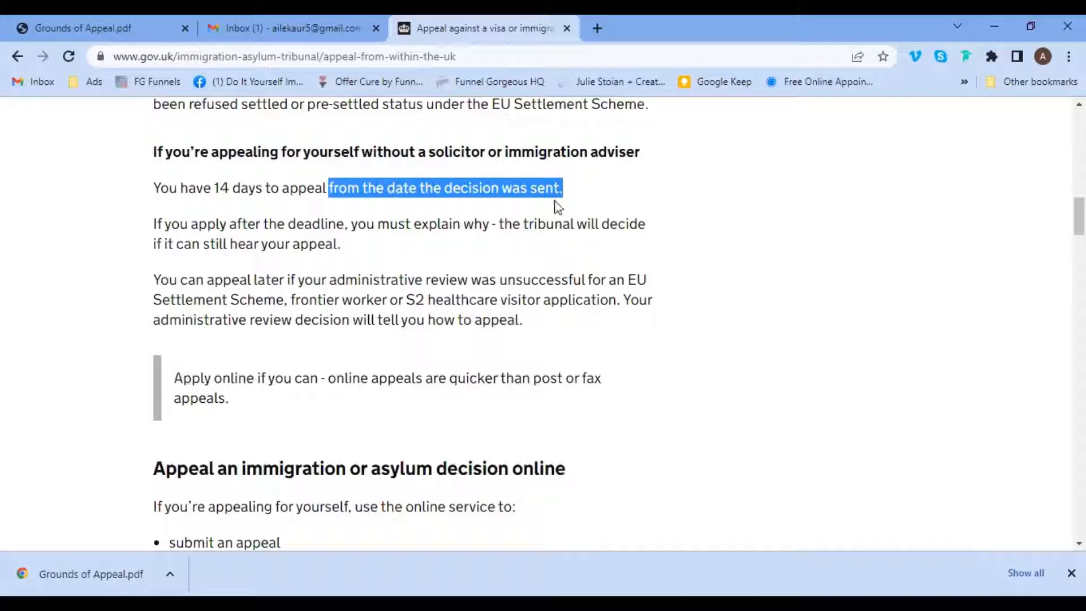
left_click(689, 195)
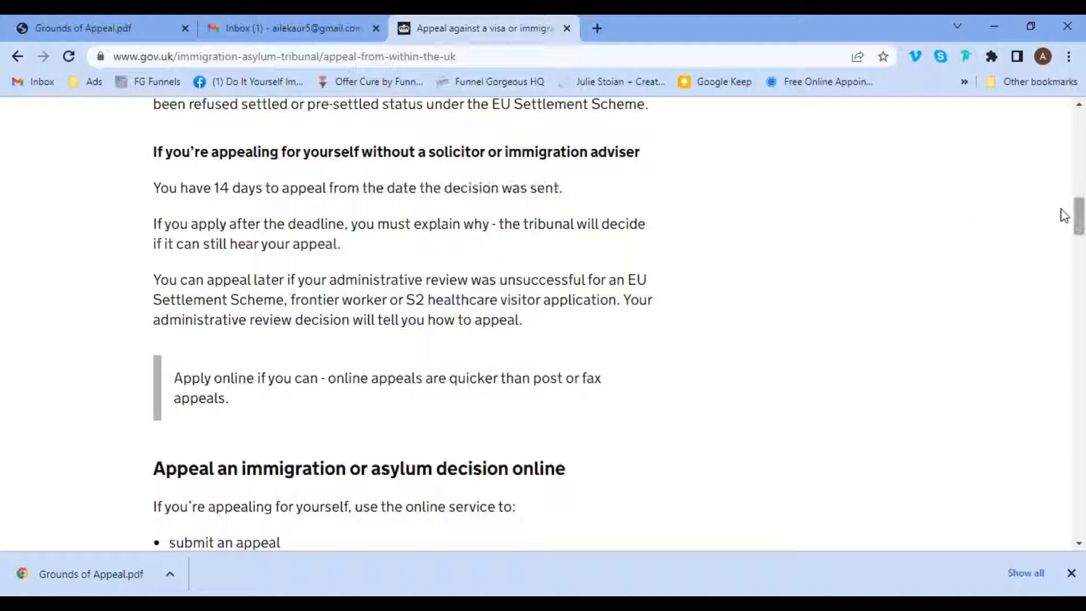
scroll(1063, 266, "down", 5)
scroll(1063, 266, "down", 4)
scroll(1064, 254, "up", 3)
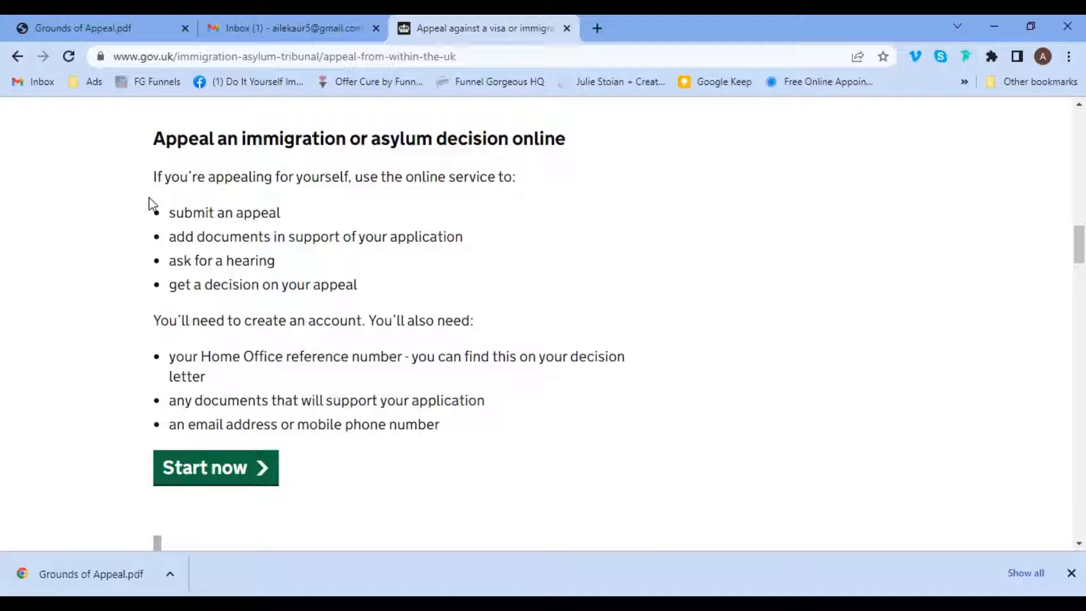
left_click_drag(159, 180, 146, 211)
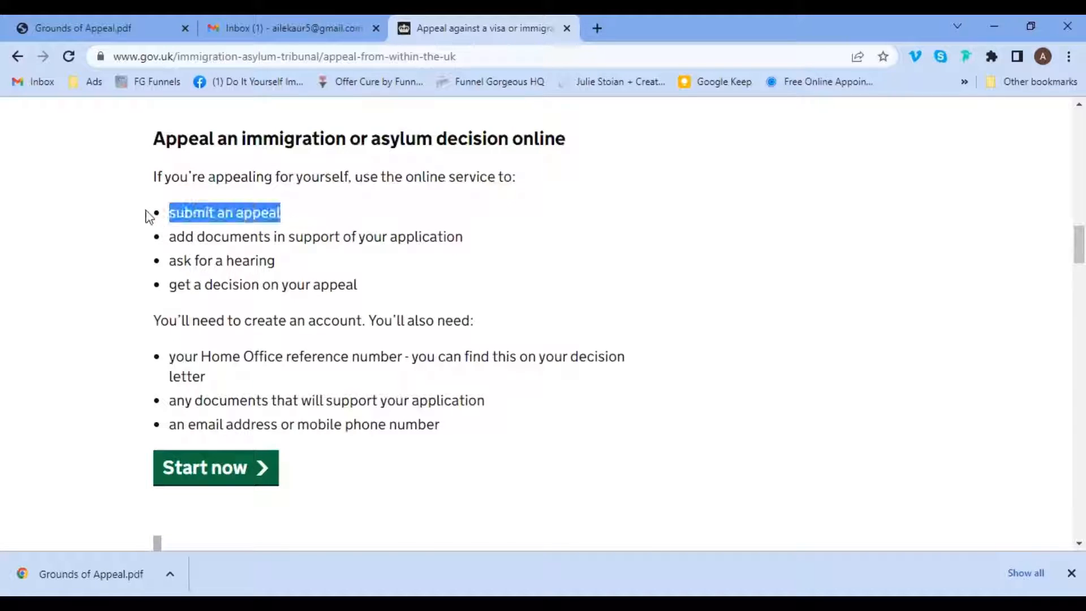
left_click(306, 204)
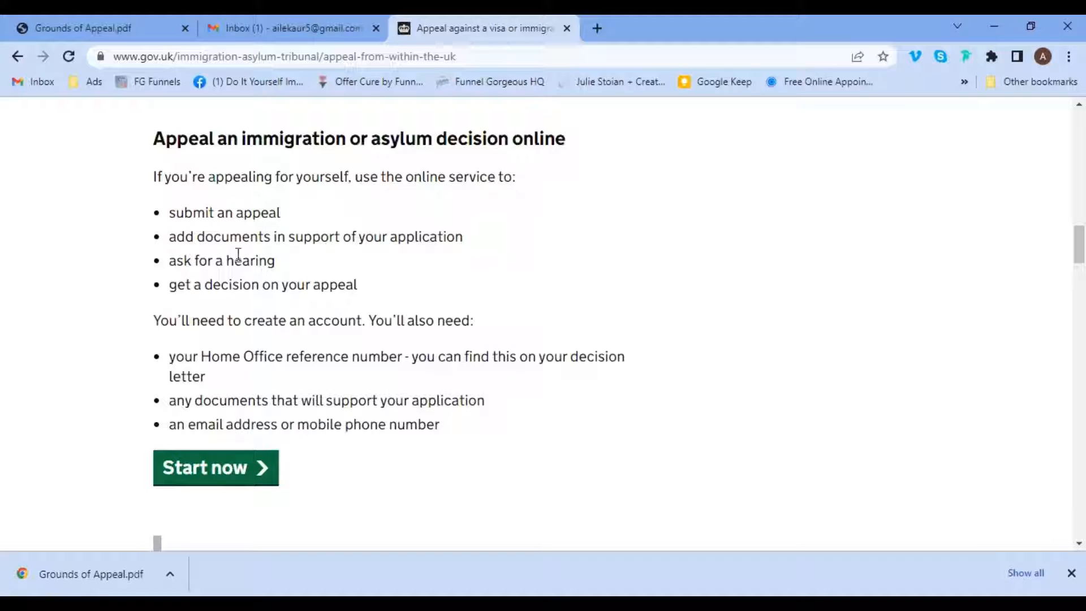
left_click_drag(170, 259, 281, 262)
left_click(281, 263)
Start the online appeal service from GOV.UK and begin the eligibility questions for a new appeal.
left_click(195, 480)
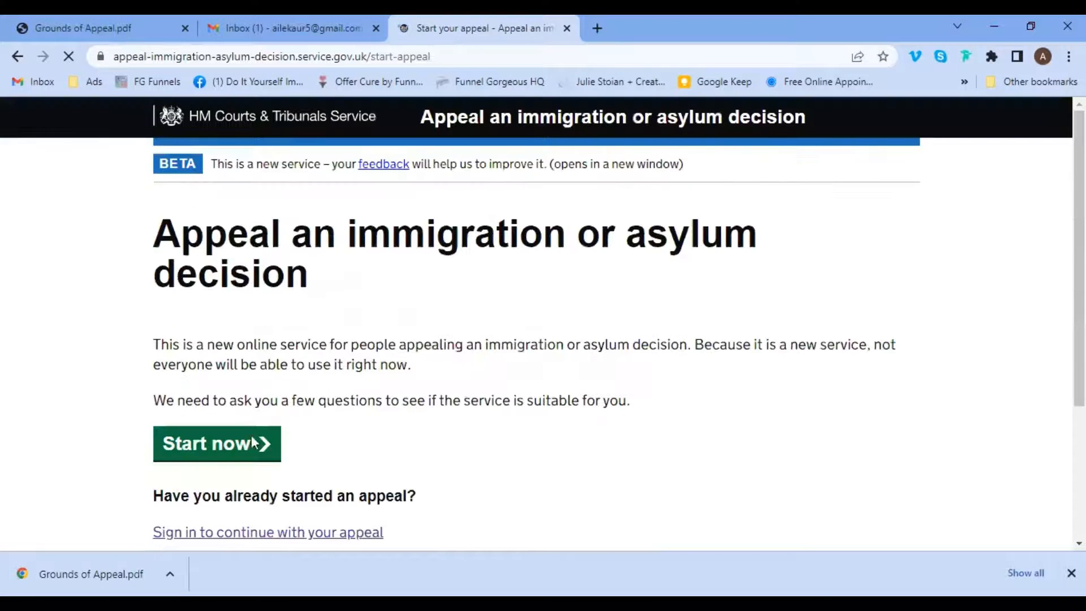
scroll(1062, 186, "down", 2)
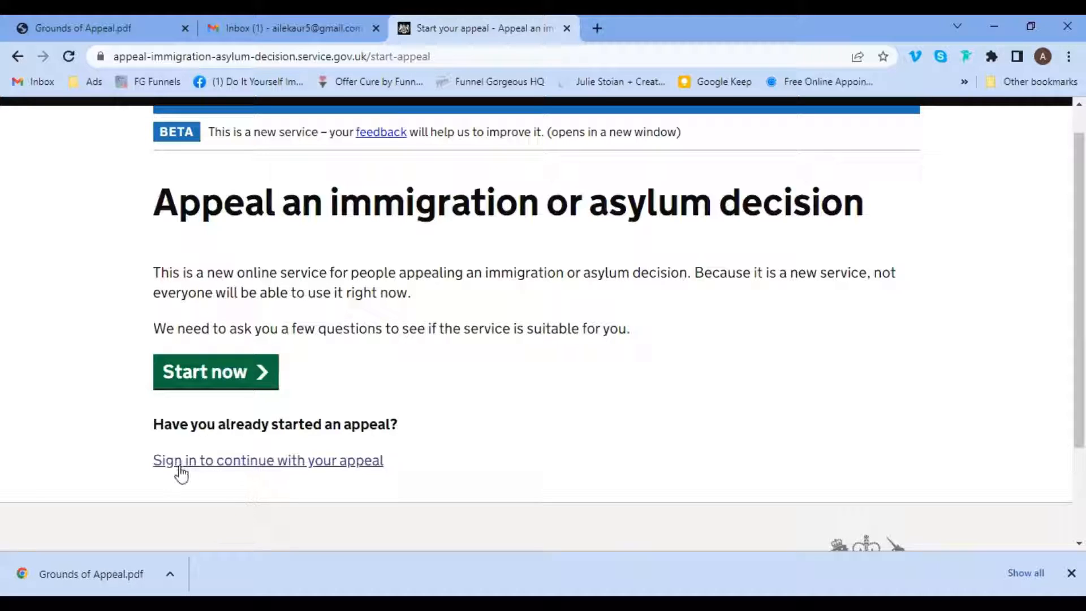
left_click_drag(145, 462, 397, 477)
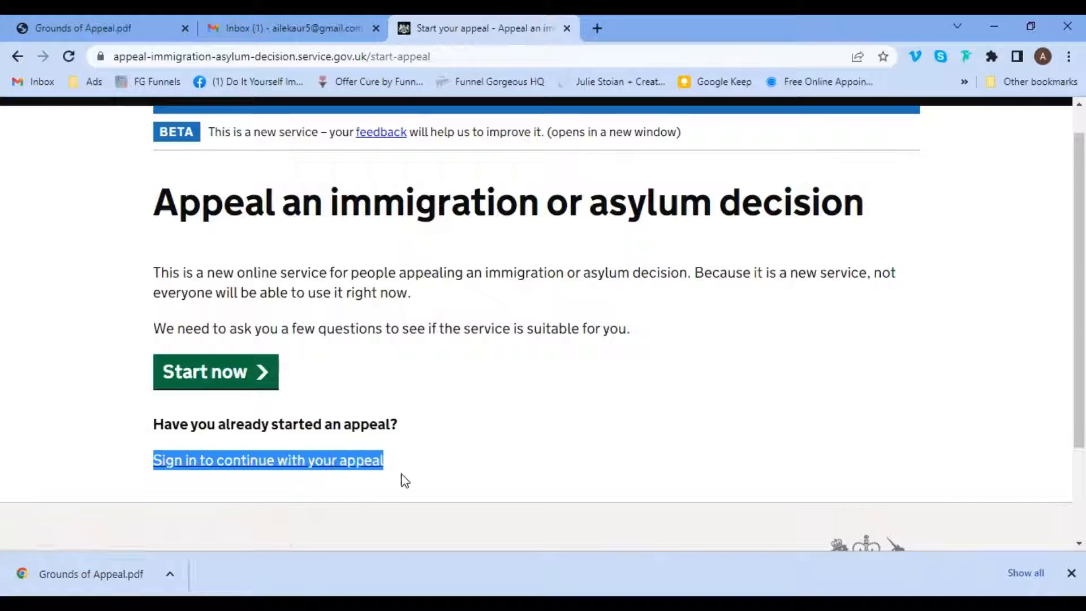
left_click(434, 468)
left_click(191, 373)
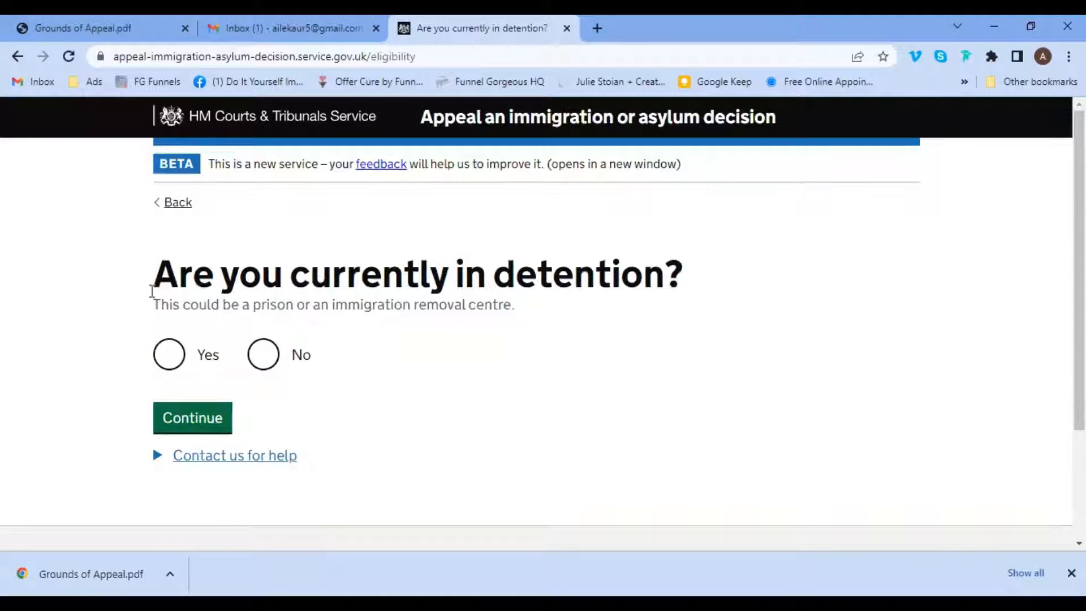
Answer No to being in detention and No to the EU Settlement Scheme question.
left_click_drag(156, 284, 739, 274)
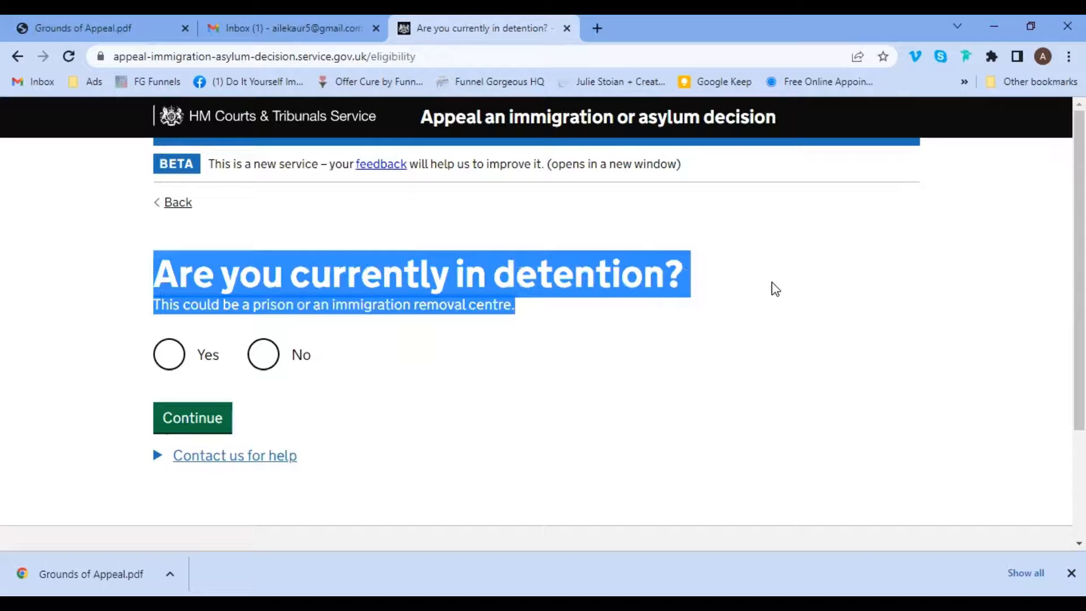
left_click(243, 427)
left_click(263, 362)
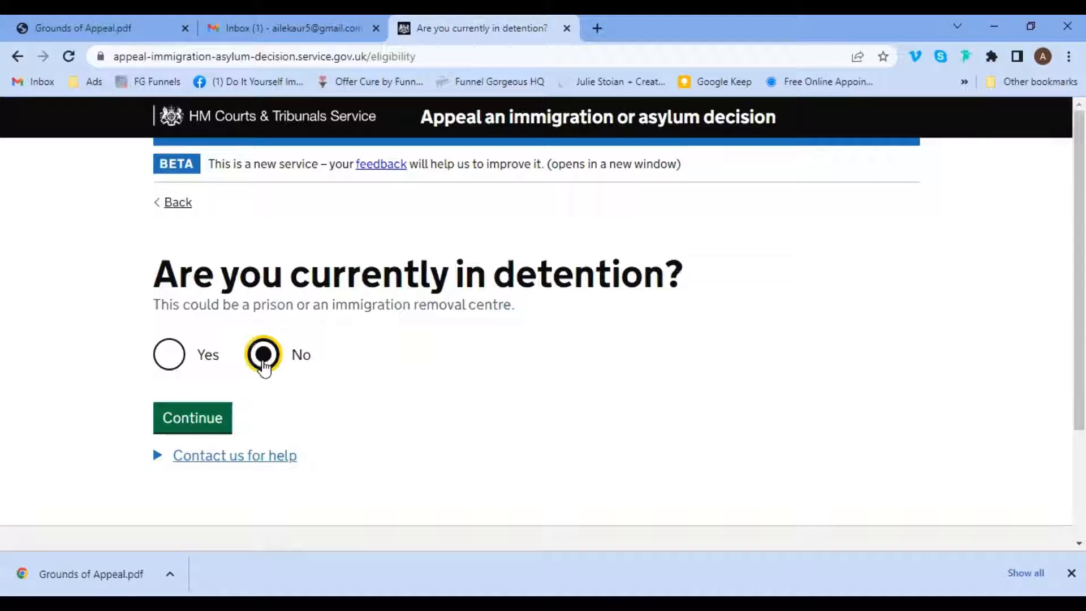
left_click(191, 419)
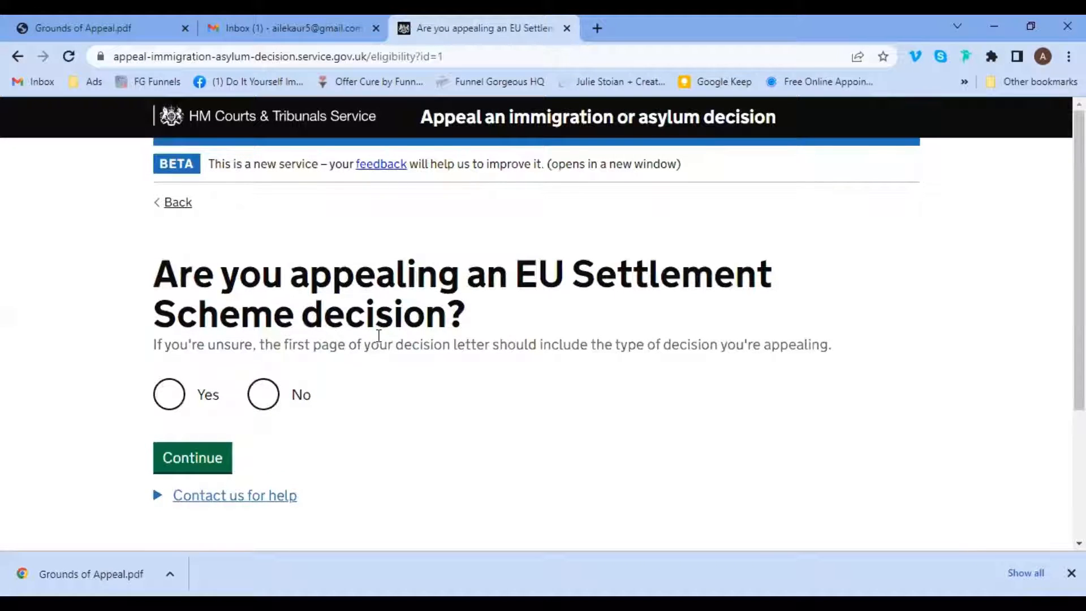
left_click(264, 397)
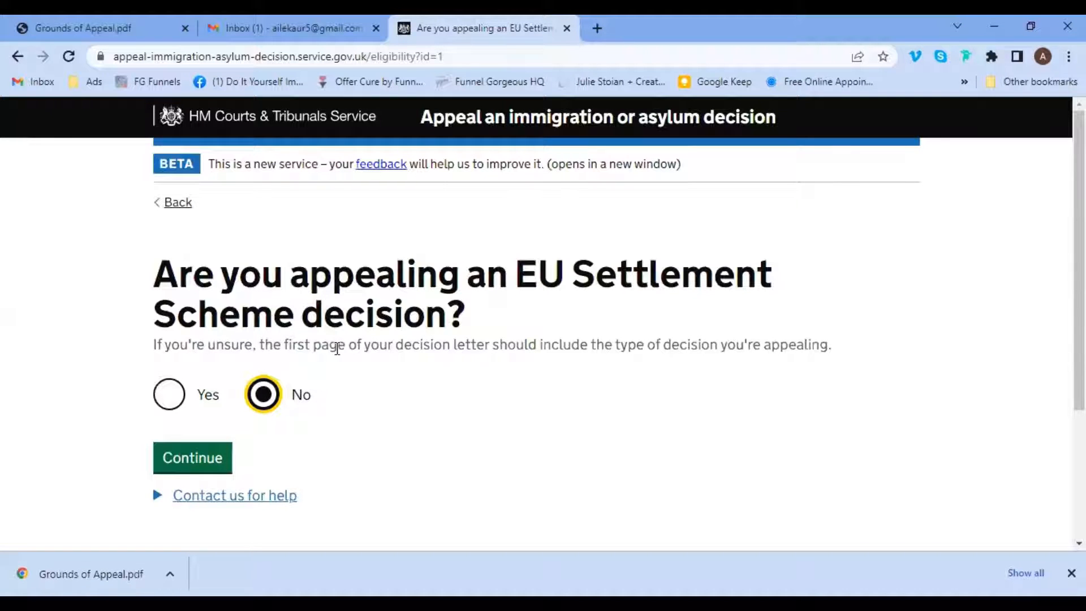
left_click_drag(338, 347, 821, 368)
left_click(823, 369)
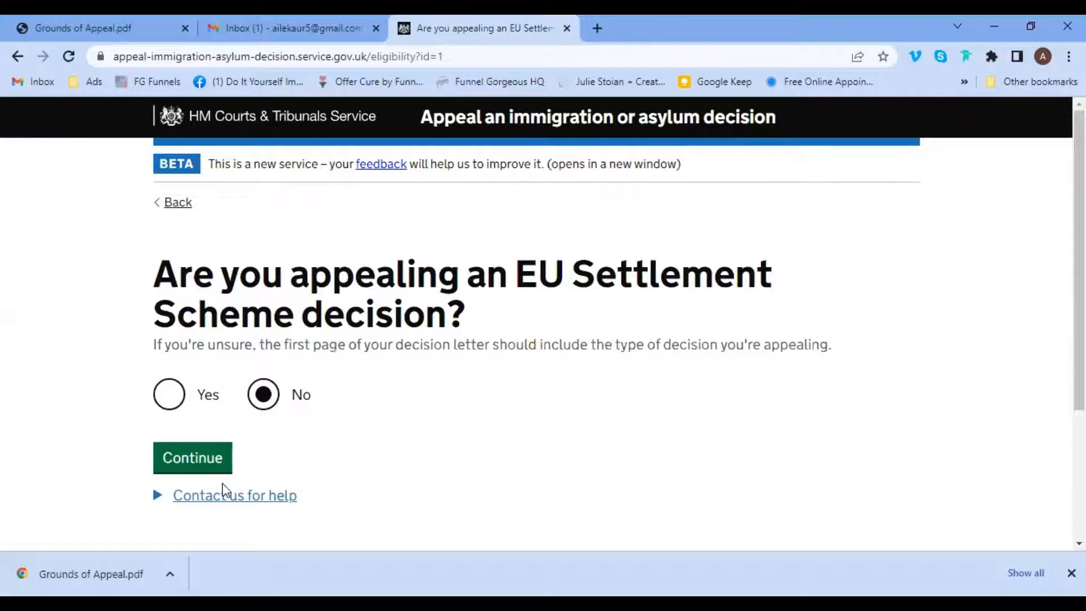
left_click(193, 468)
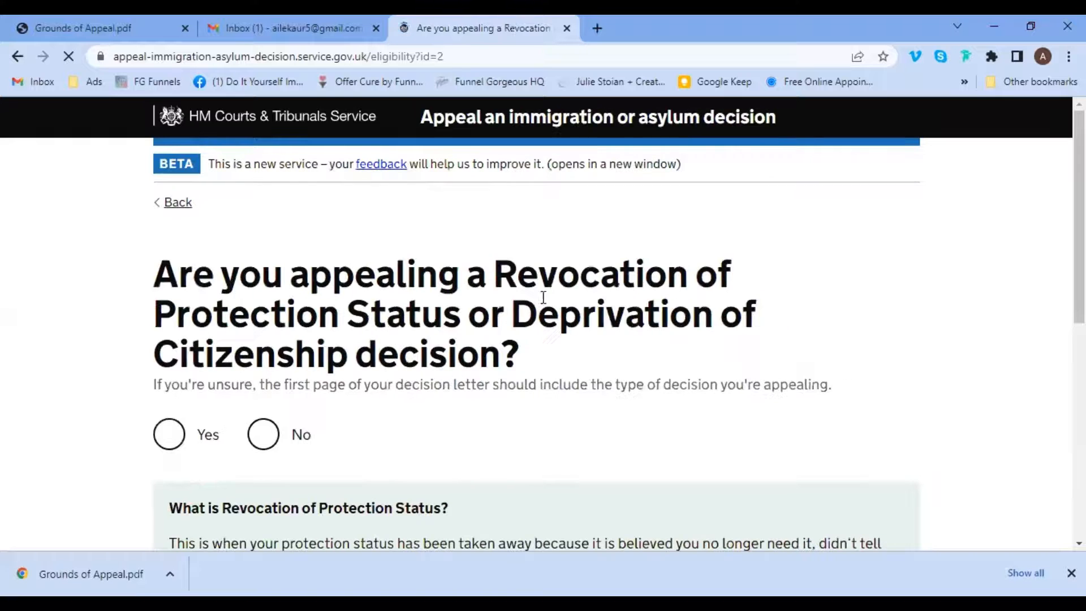
Answer No to the revocation of protection status or deprivation of citizenship question.
scroll(1063, 198, "down", 2)
left_click_drag(1061, 191, 1000, 240)
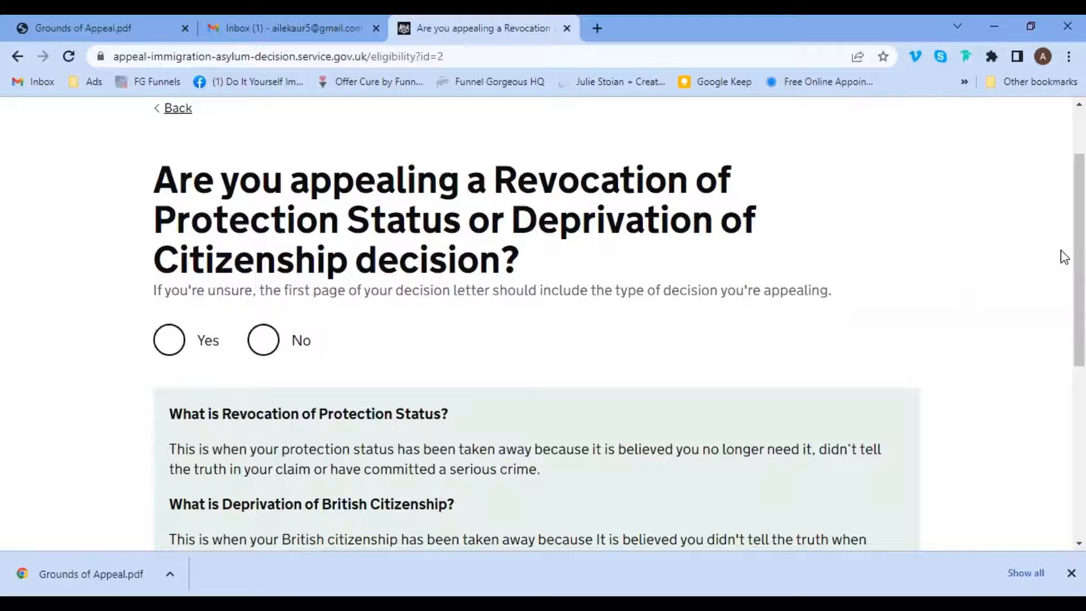
scroll(1061, 283, "down", 2)
scroll(1060, 289, "up", 1)
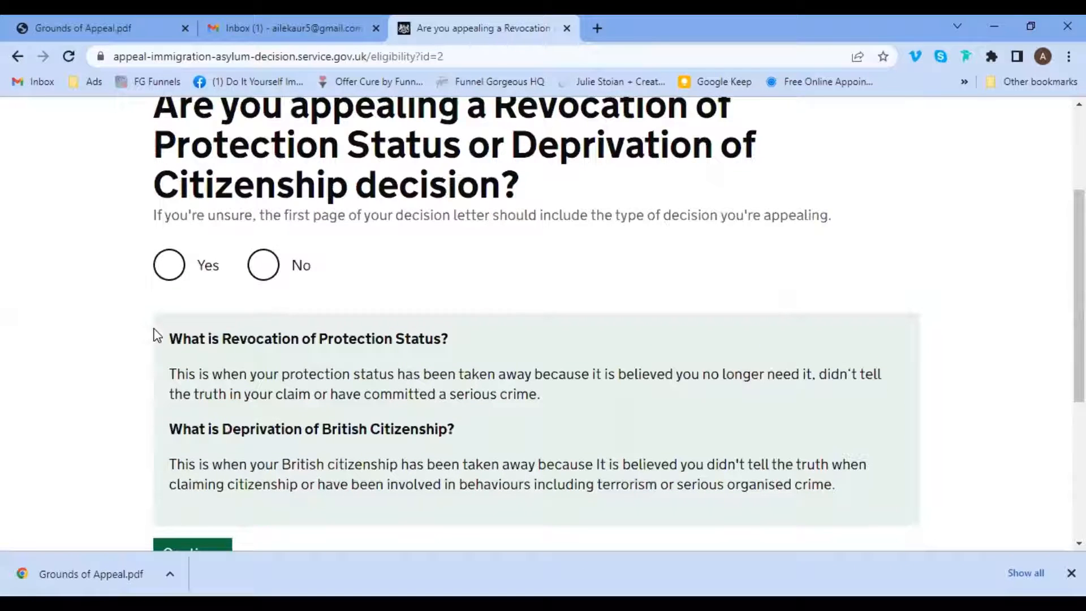
left_click_drag(167, 340, 451, 345)
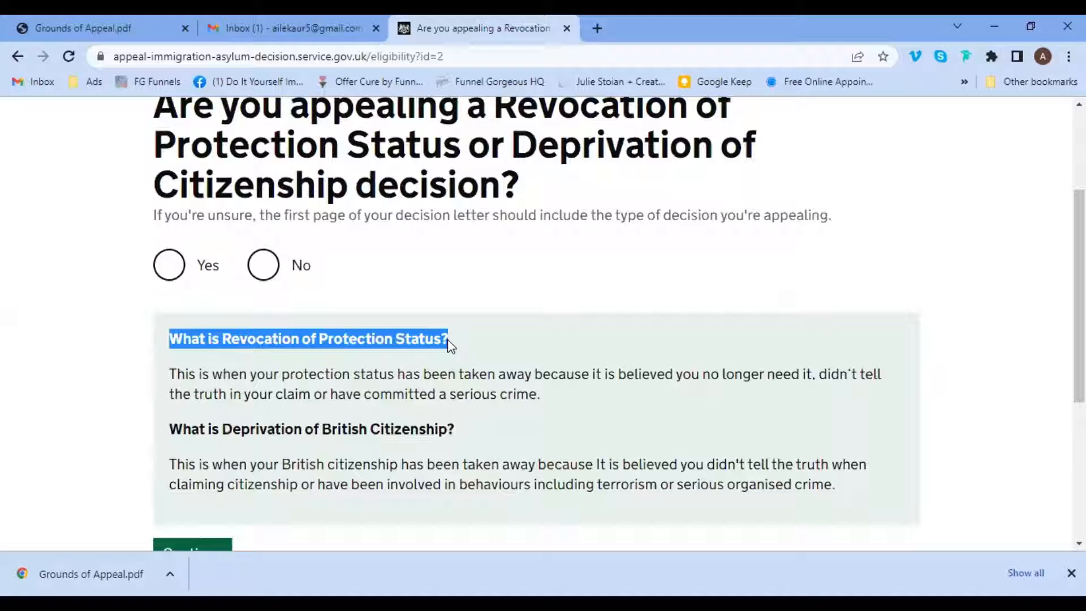
left_click(456, 347)
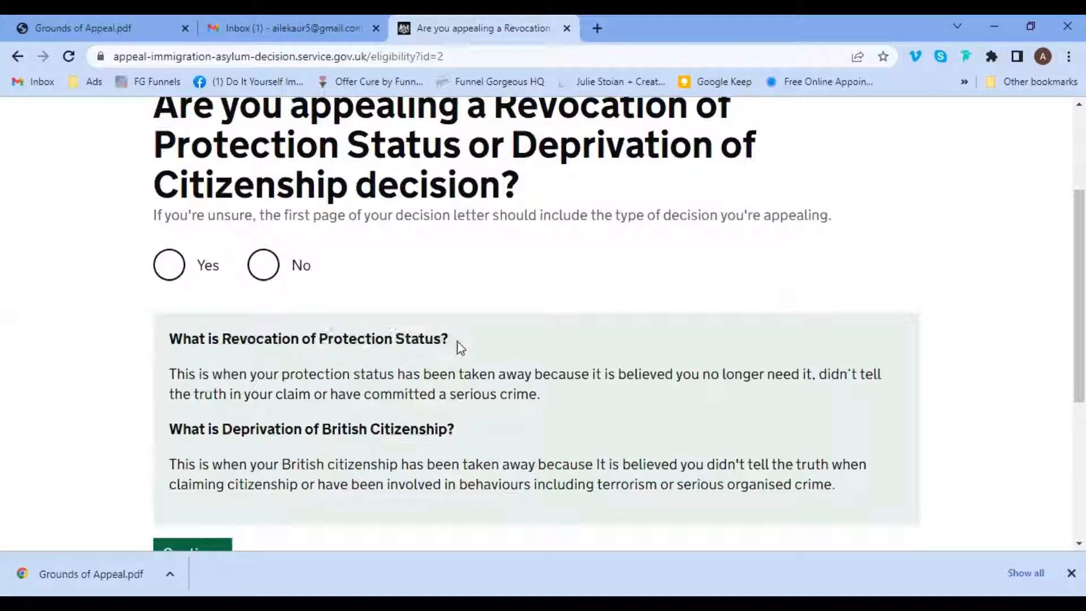
mouse_move(169, 430)
left_mouse_down()
mouse_move(380, 427)
mouse_move(471, 440)
mouse_move(173, 435)
left_mouse_up()
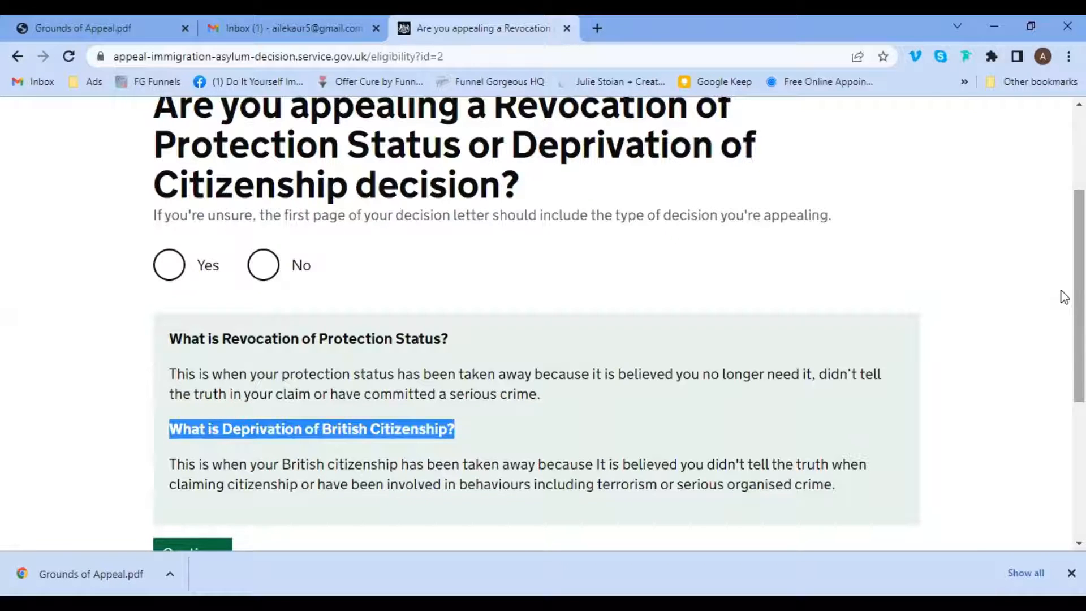
scroll(1061, 306, "down", 1)
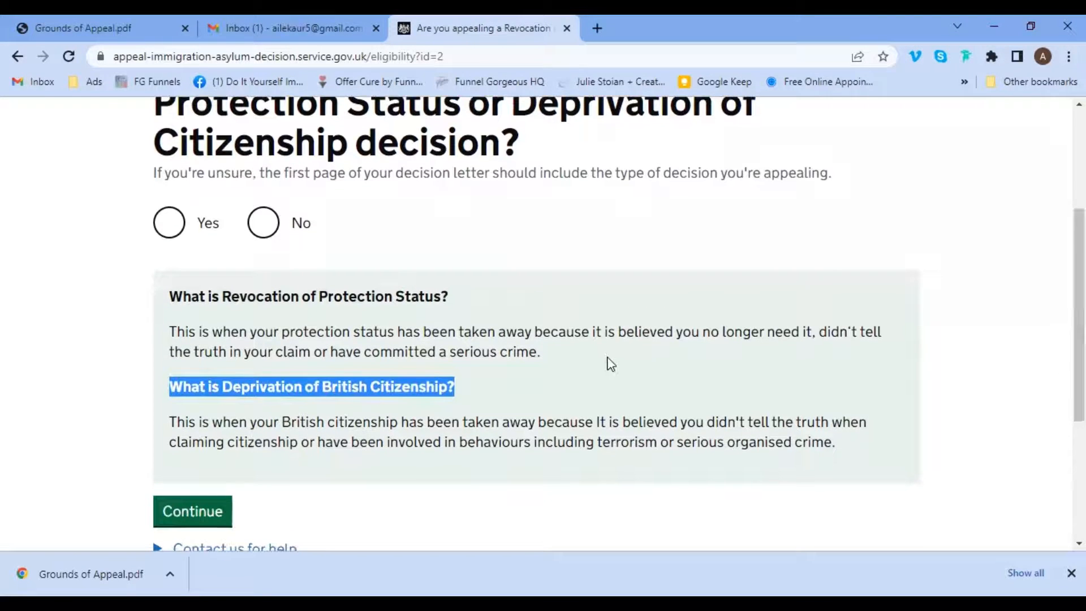
left_click(557, 399)
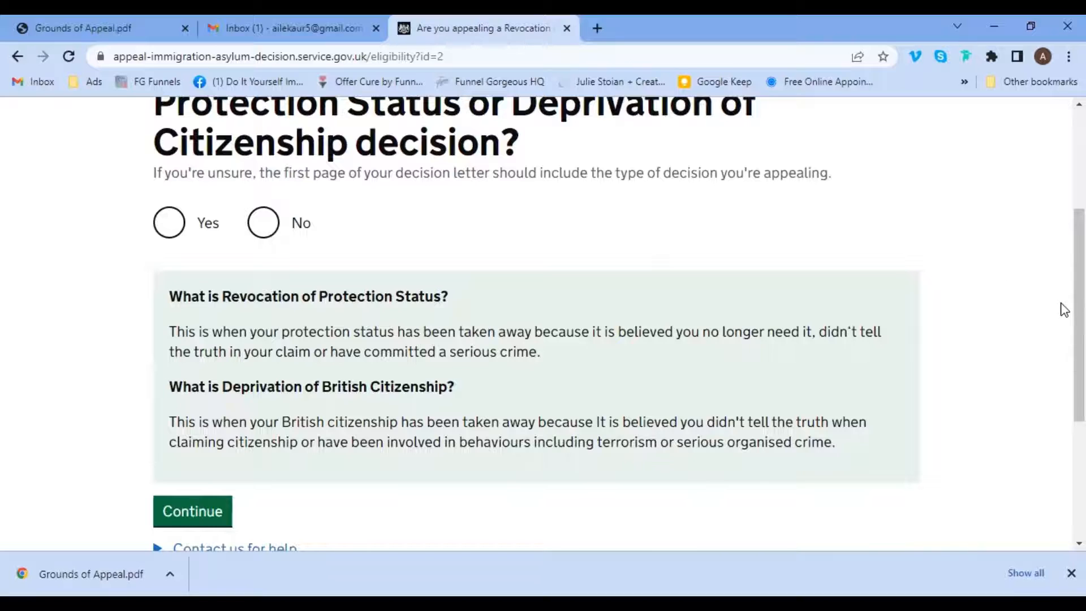
scroll(1062, 300, "up", 1)
left_click_drag(1060, 289, 1060, 273)
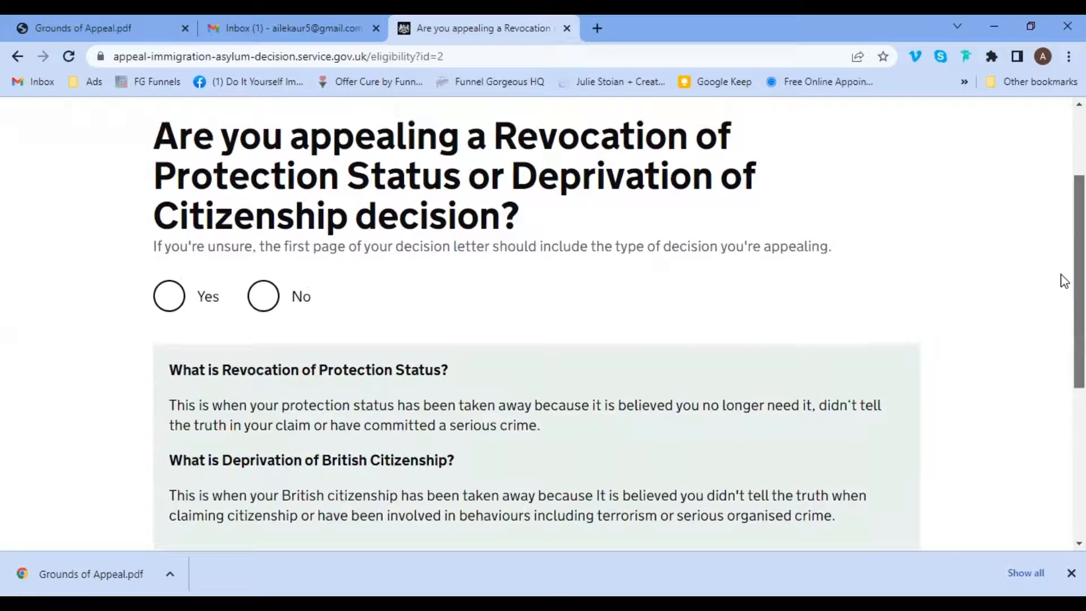
left_click(263, 297)
left_click_drag(1059, 255, 1060, 342)
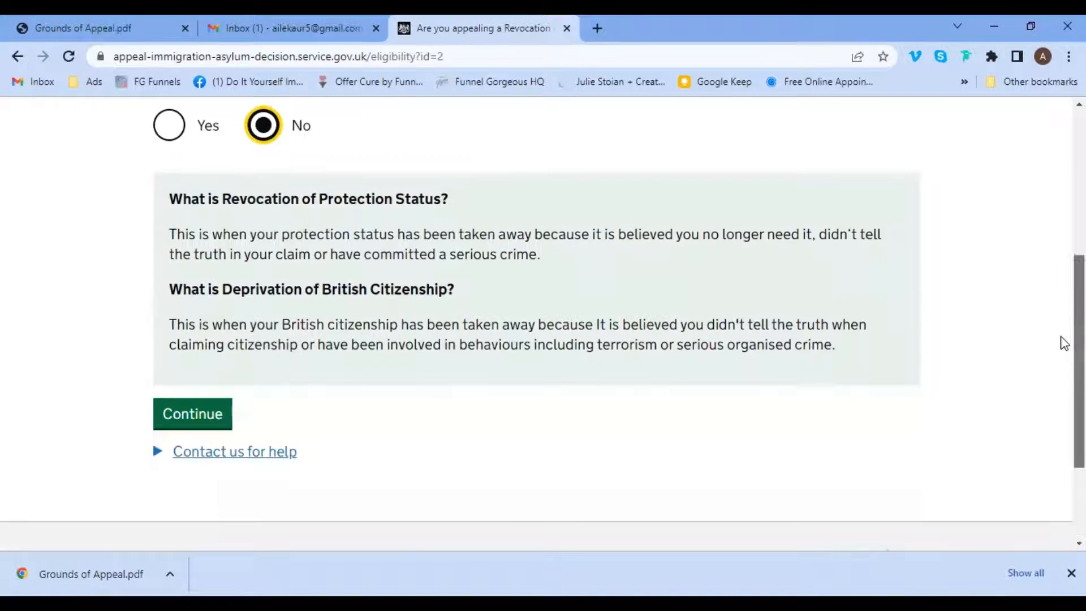
left_click(191, 401)
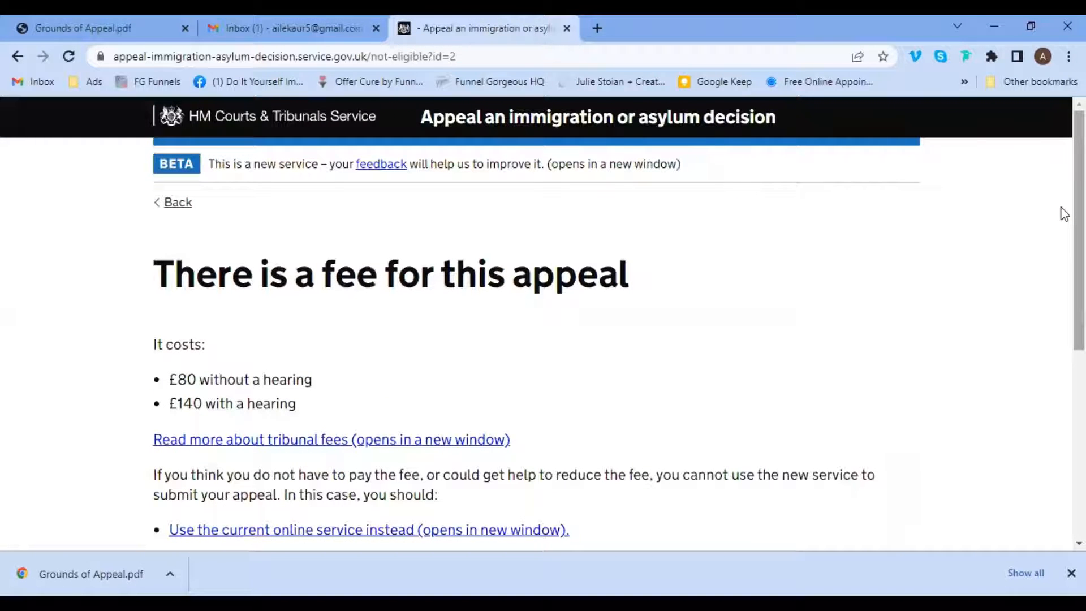
left_click_drag(1064, 213, 1059, 273)
left_click_drag(328, 271, 168, 266)
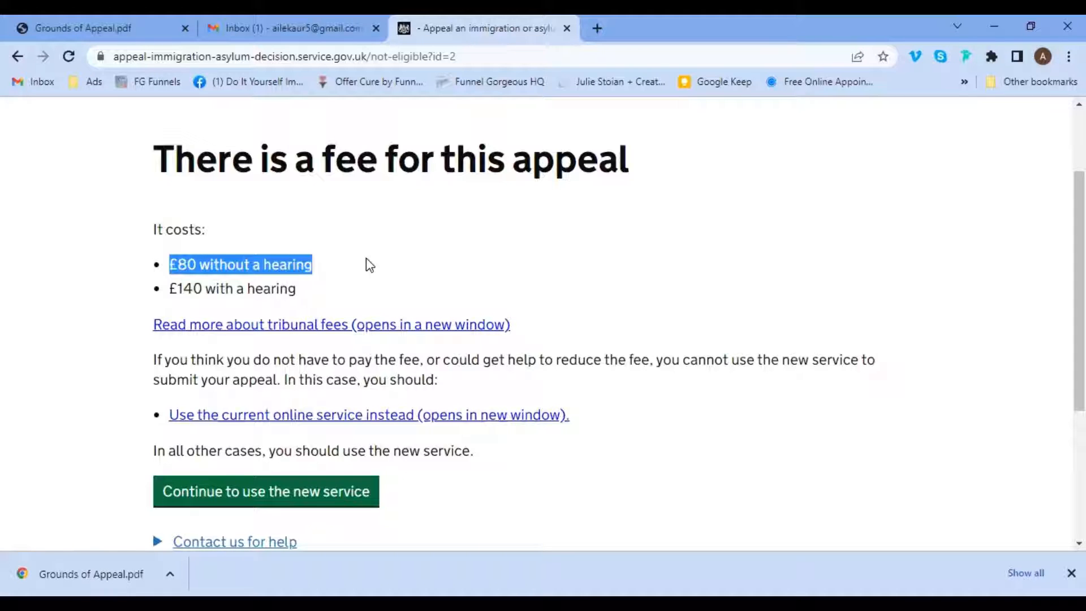
left_click_drag(325, 287, 157, 286)
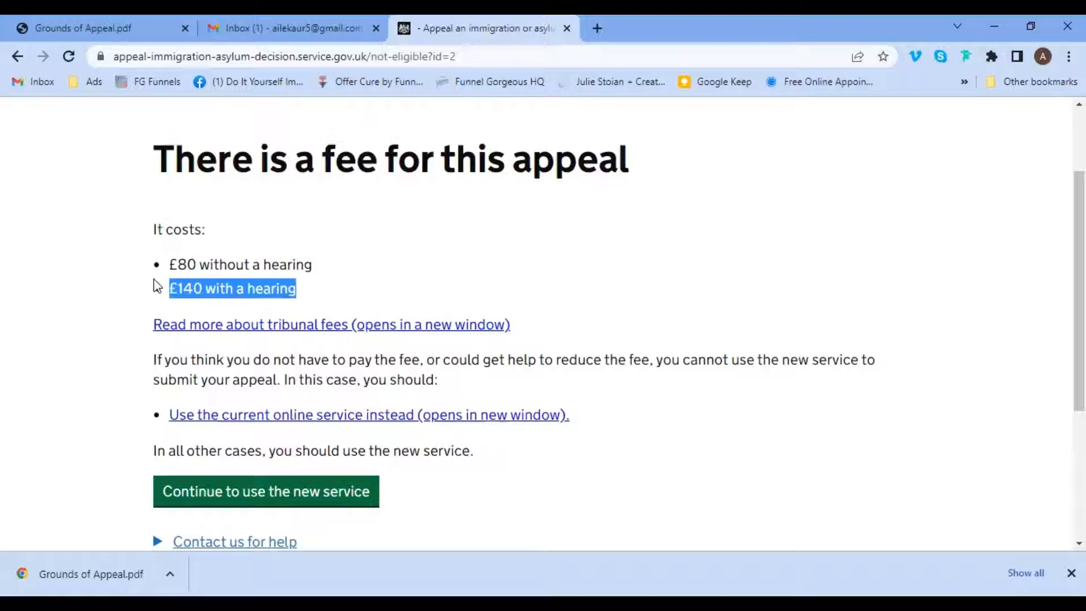
left_click(320, 301)
left_click_drag(305, 291, 165, 298)
left_click(341, 287)
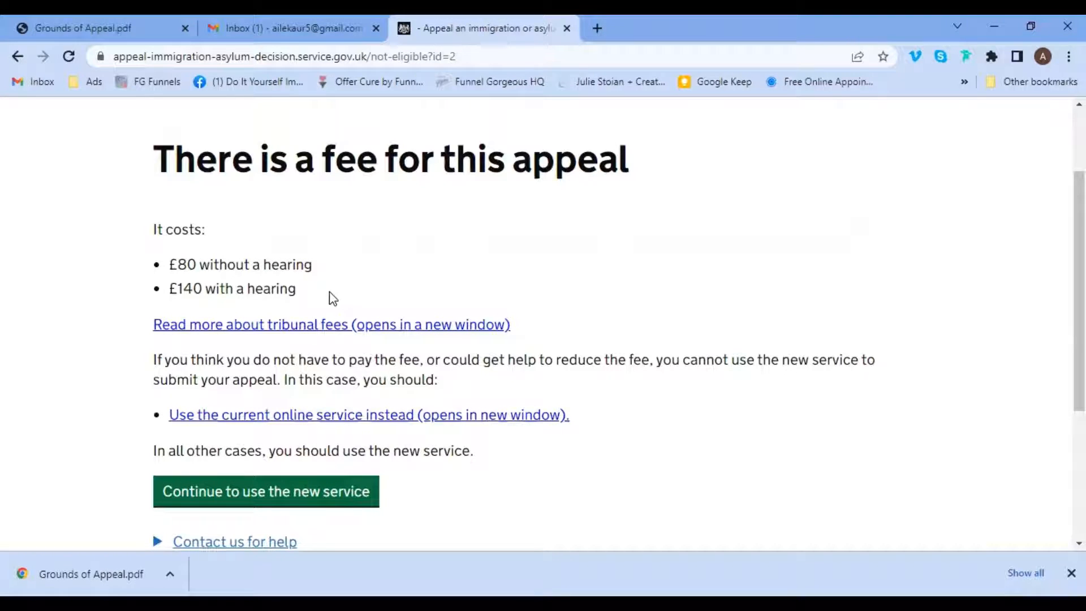
left_click_drag(330, 298, 185, 277)
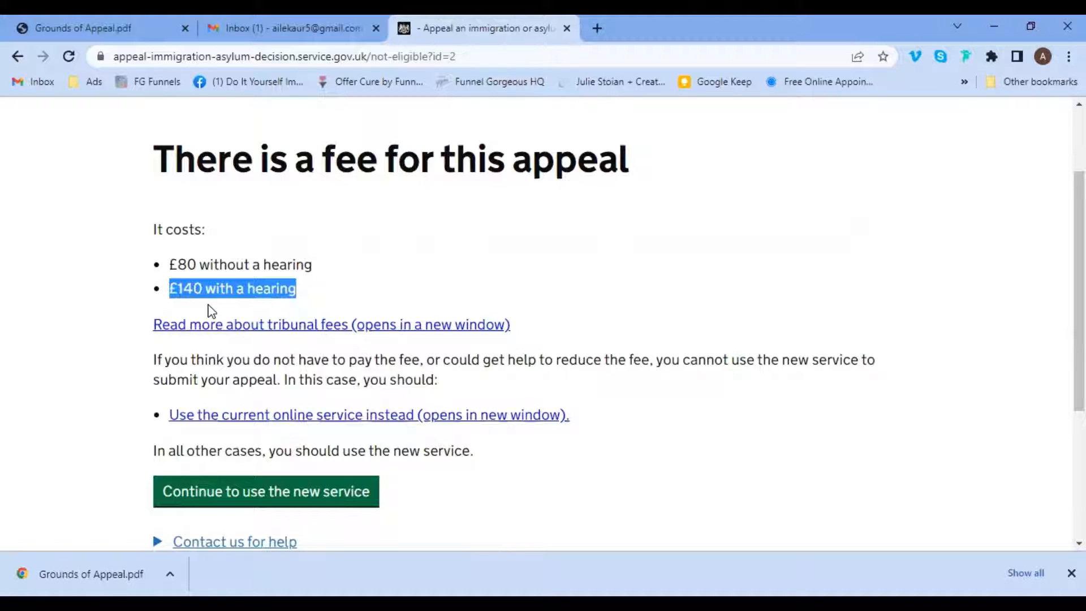
left_click(338, 297)
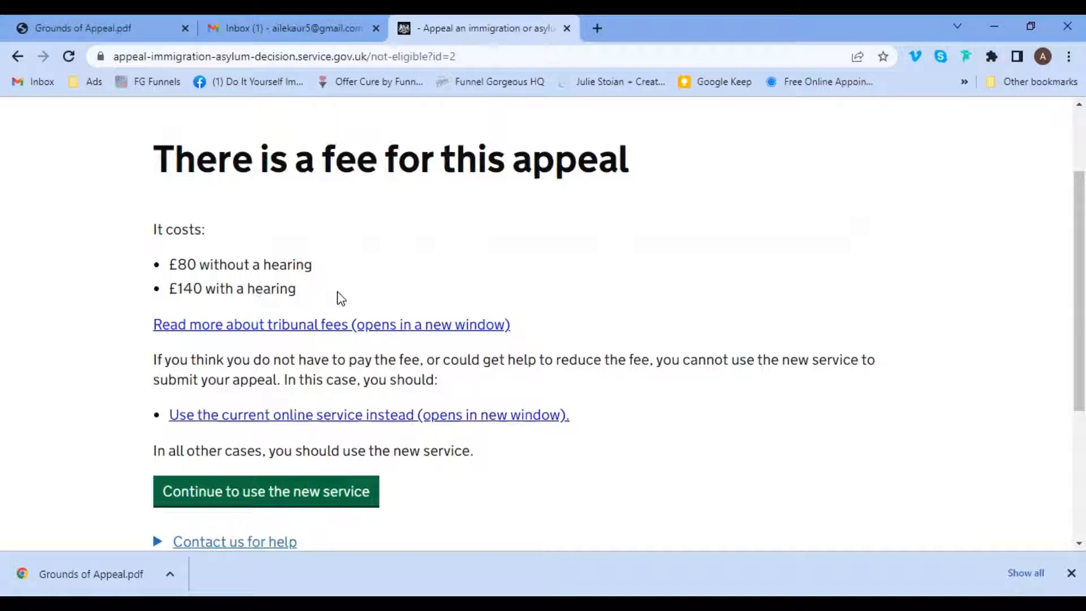
Create an account by submitting the applicant's first name, last name and e-mail address.
left_click(307, 504)
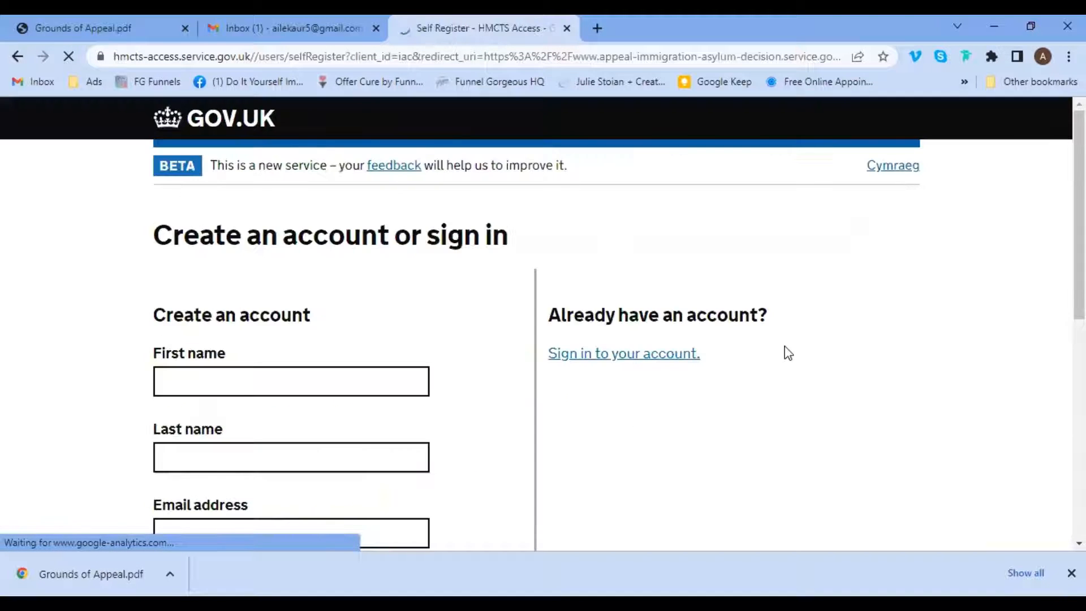
scroll(1063, 263, "down", 3)
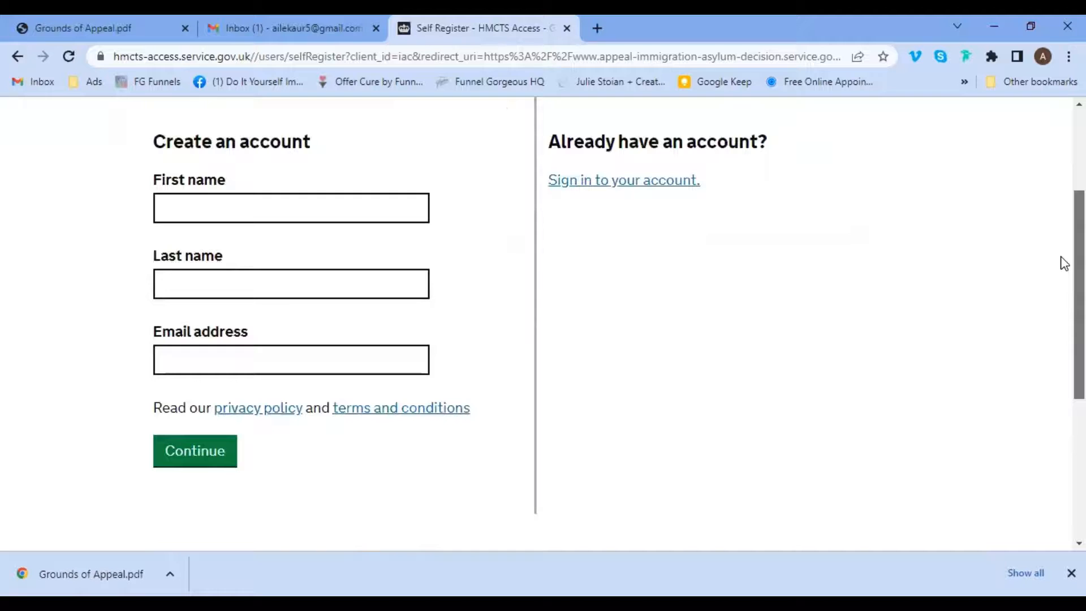
left_click(377, 208)
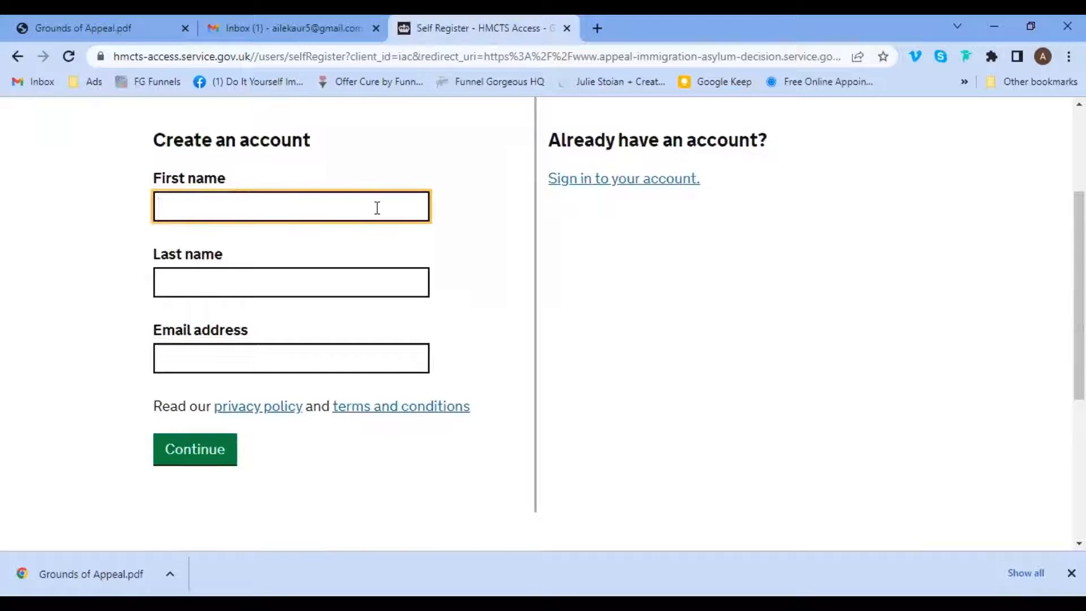
key("Tab")
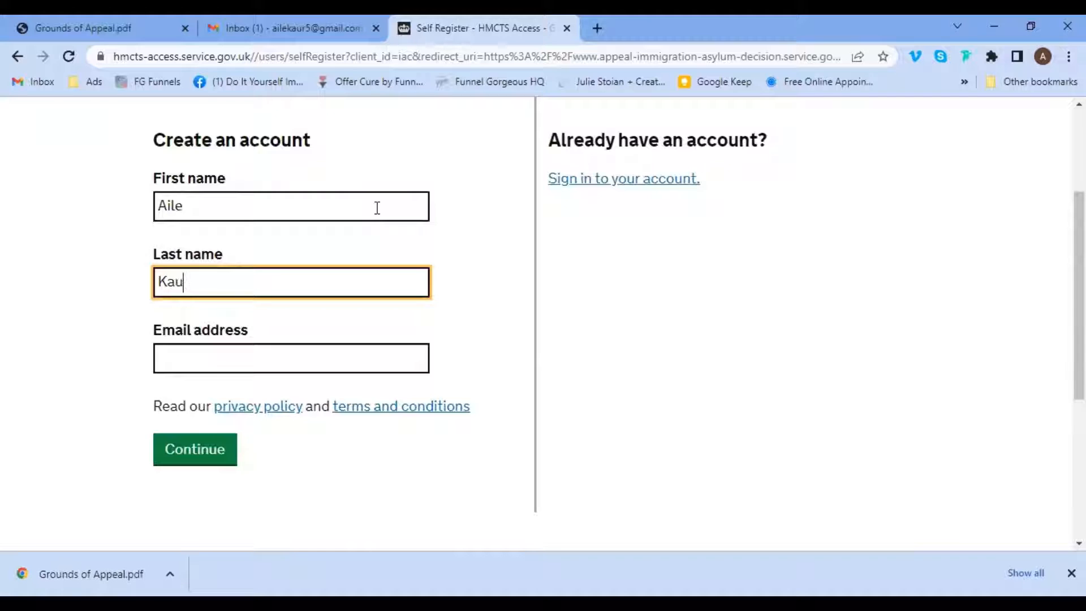
key("Tab")
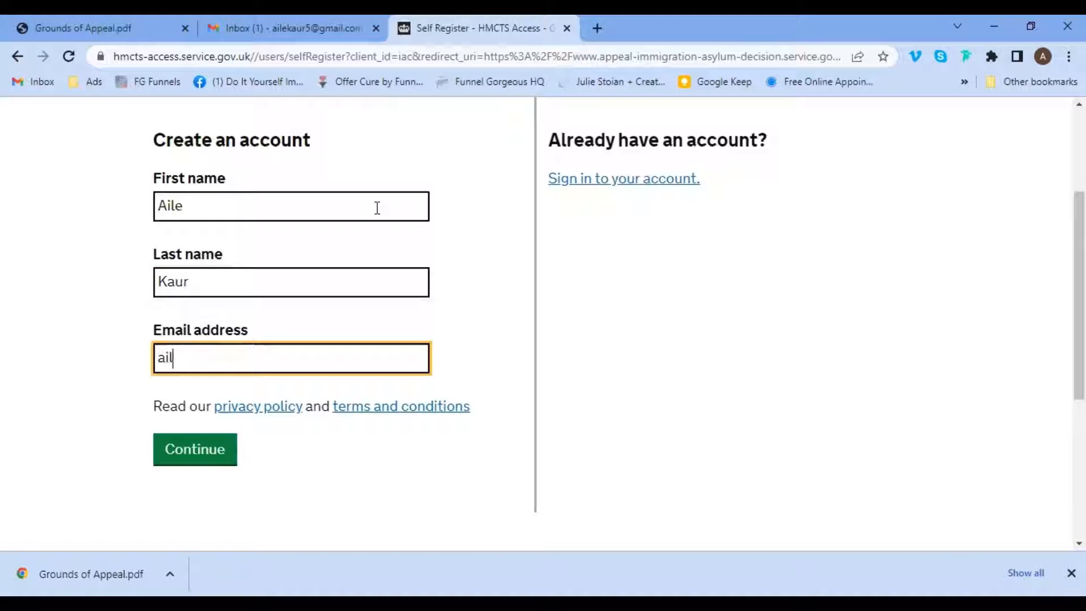
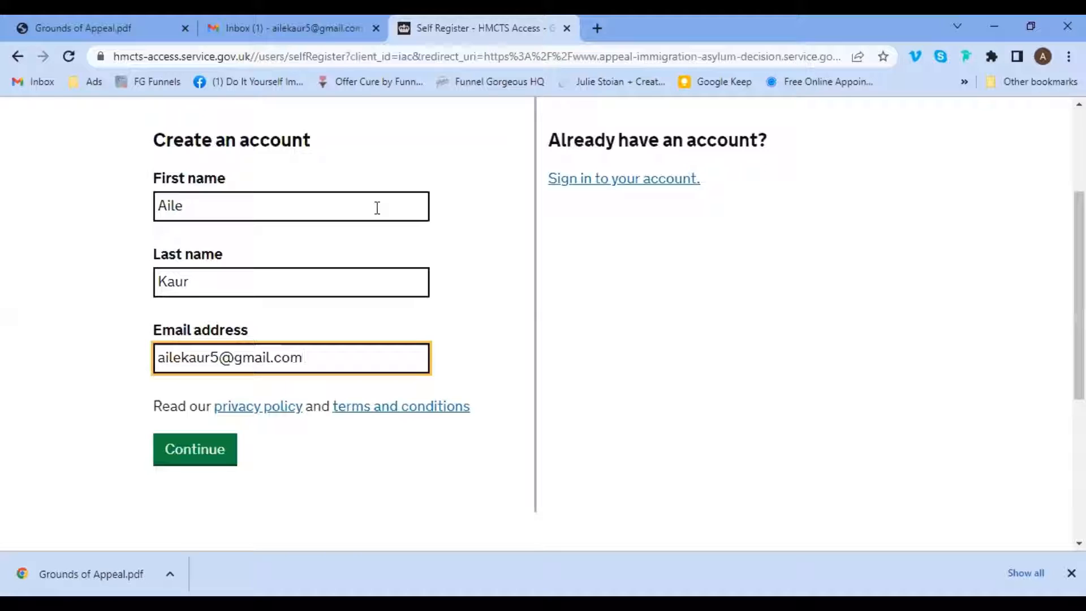
left_click(187, 451)
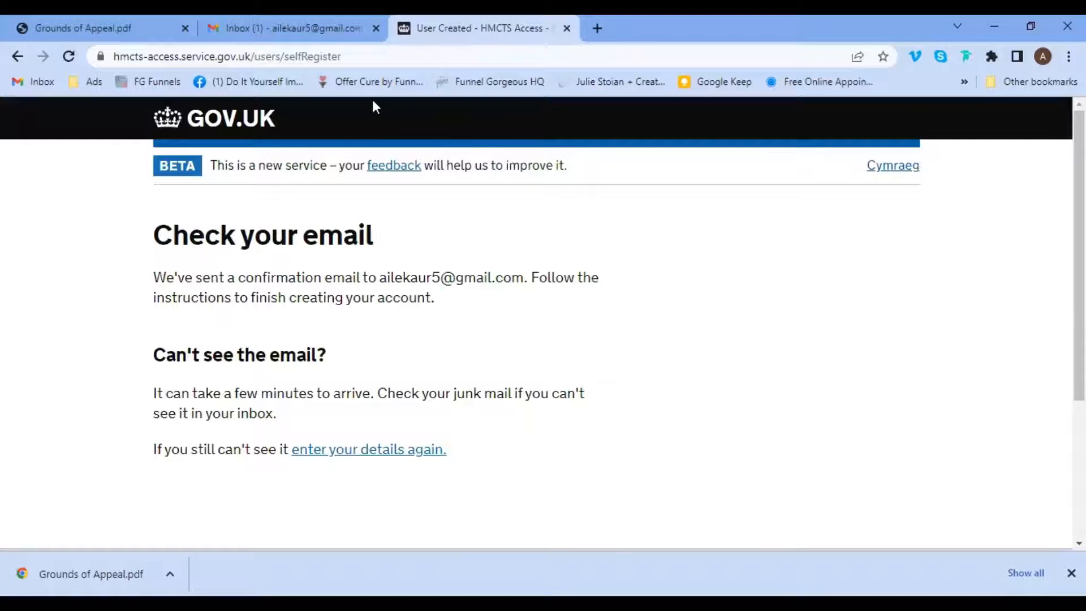
Open the HM Courts confirmation email in Gmail and follow its 'Confirm your email address' link.
key("ctrl+shift+Tab")
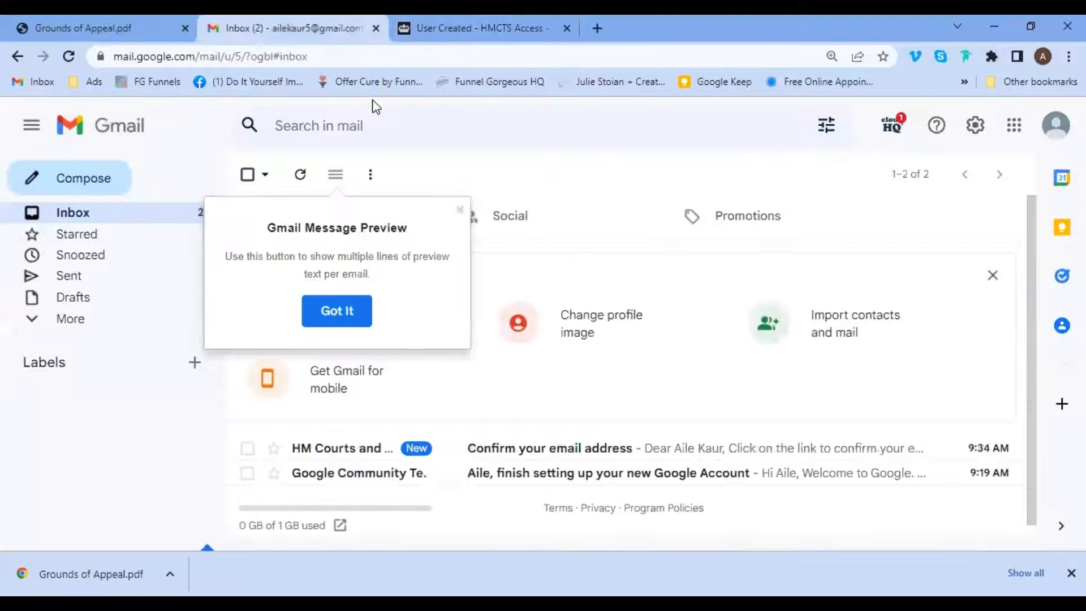
left_click(152, 218)
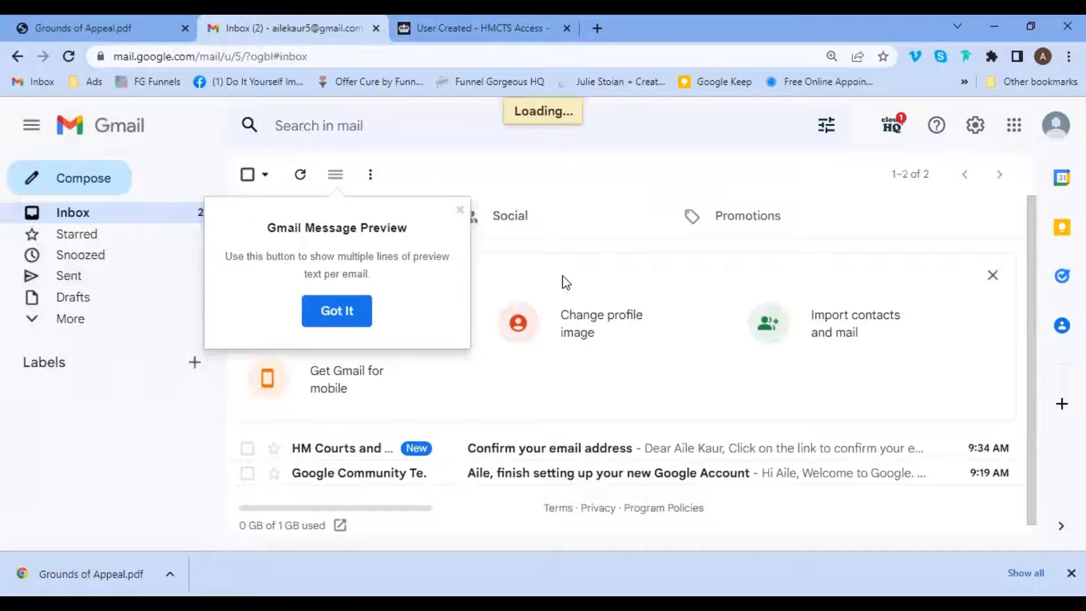
left_click(337, 310)
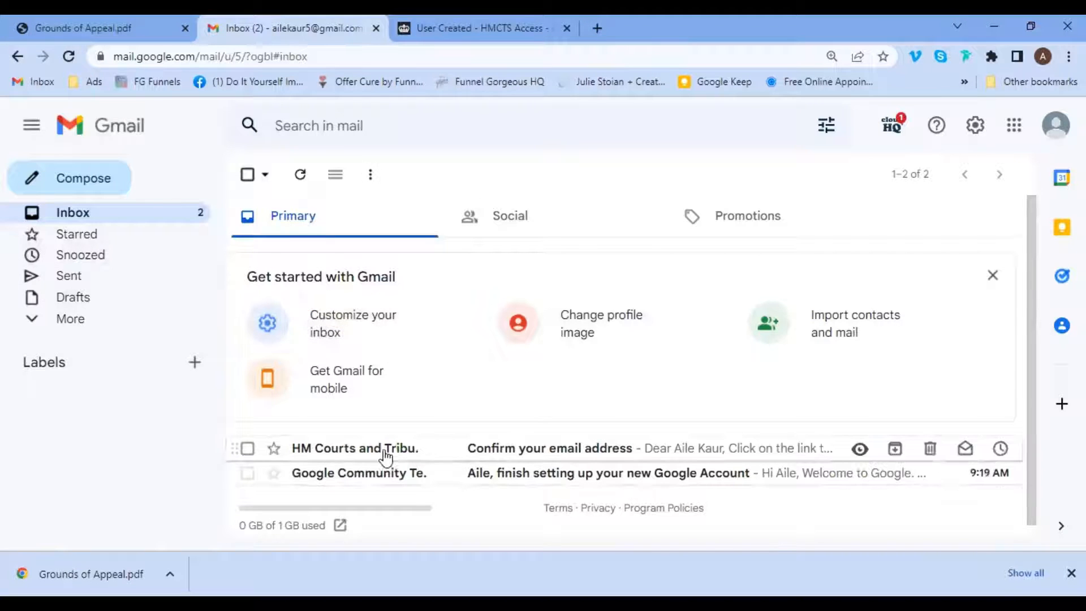
left_click(584, 448)
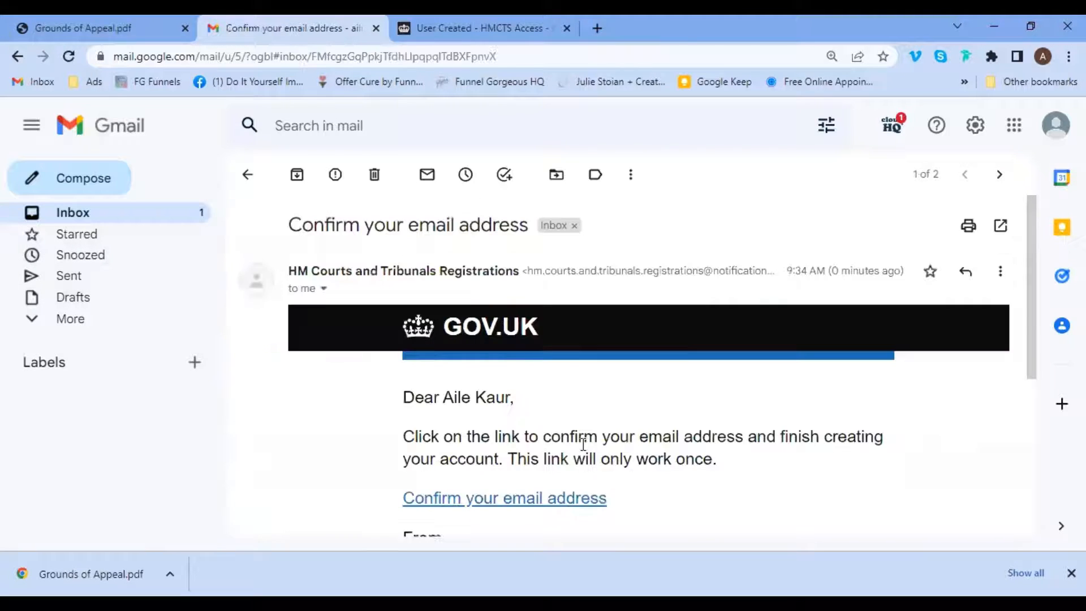
scroll(1032, 342, "down", 1)
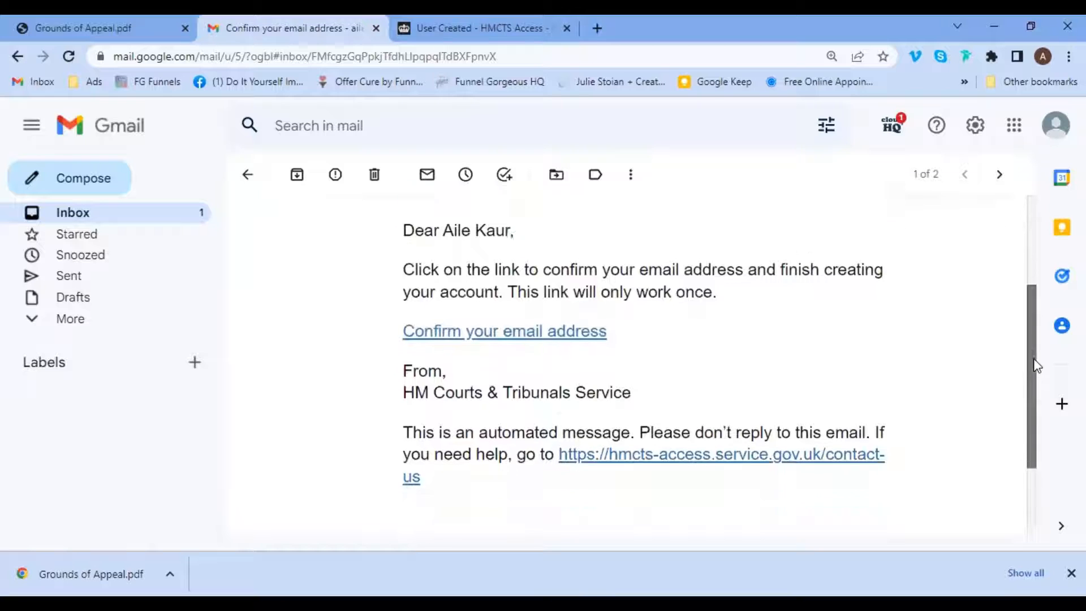
left_click(510, 324)
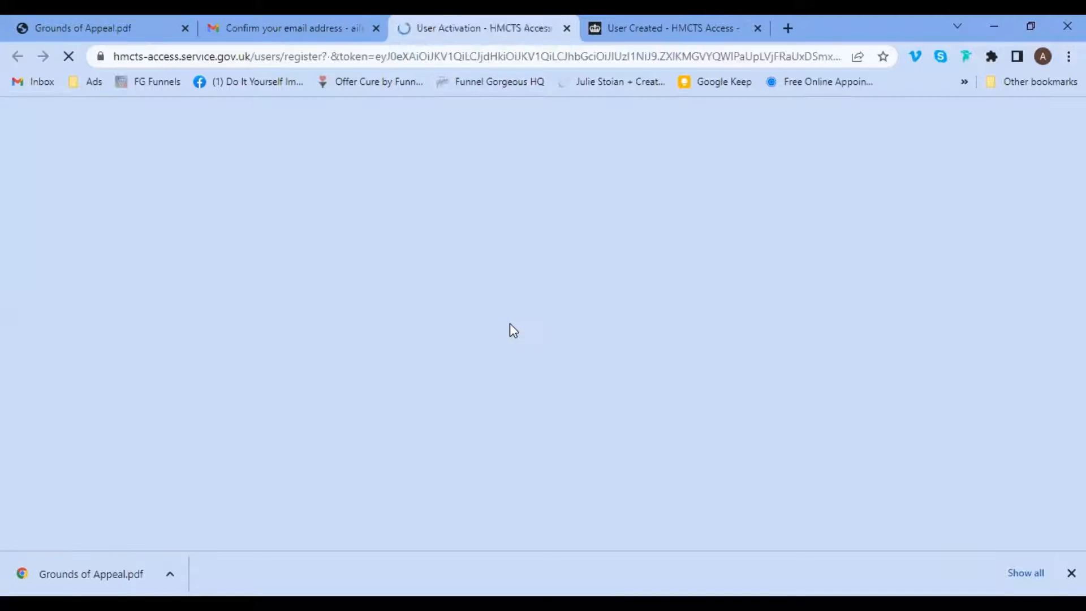
Set and repeat a new account password to finish activating the account.
scroll(1062, 243, "down", 2)
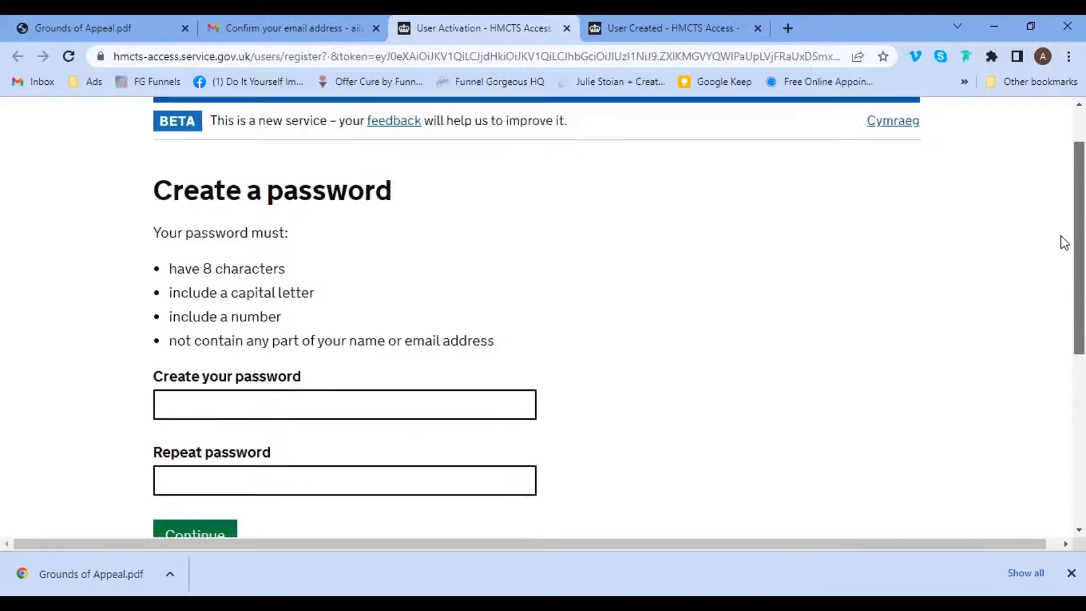
left_click(480, 335)
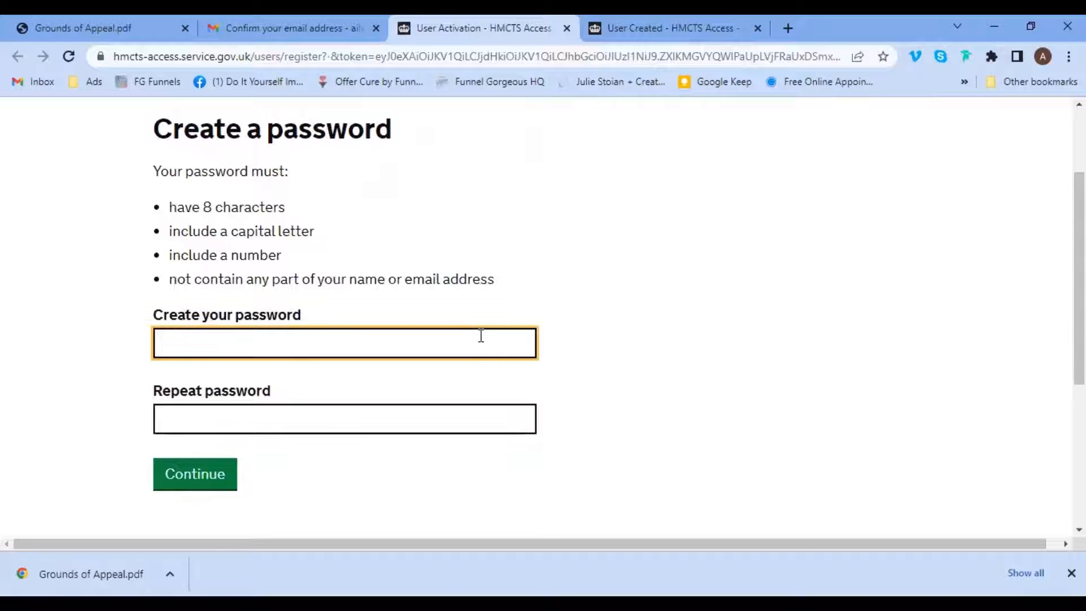
type("*********")
key("Tab")
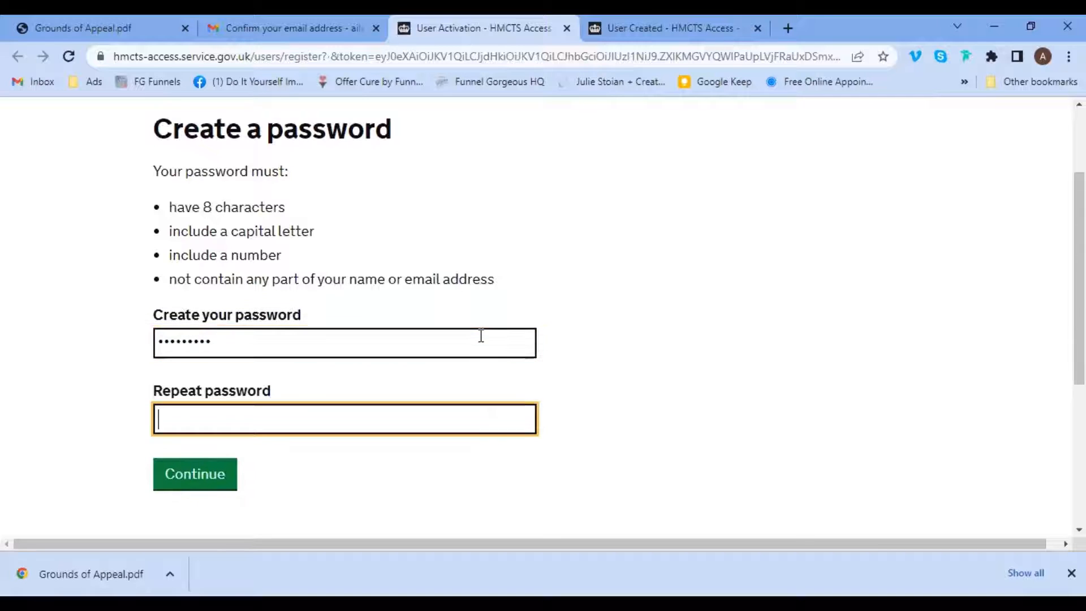
type("*********")
left_click(218, 472)
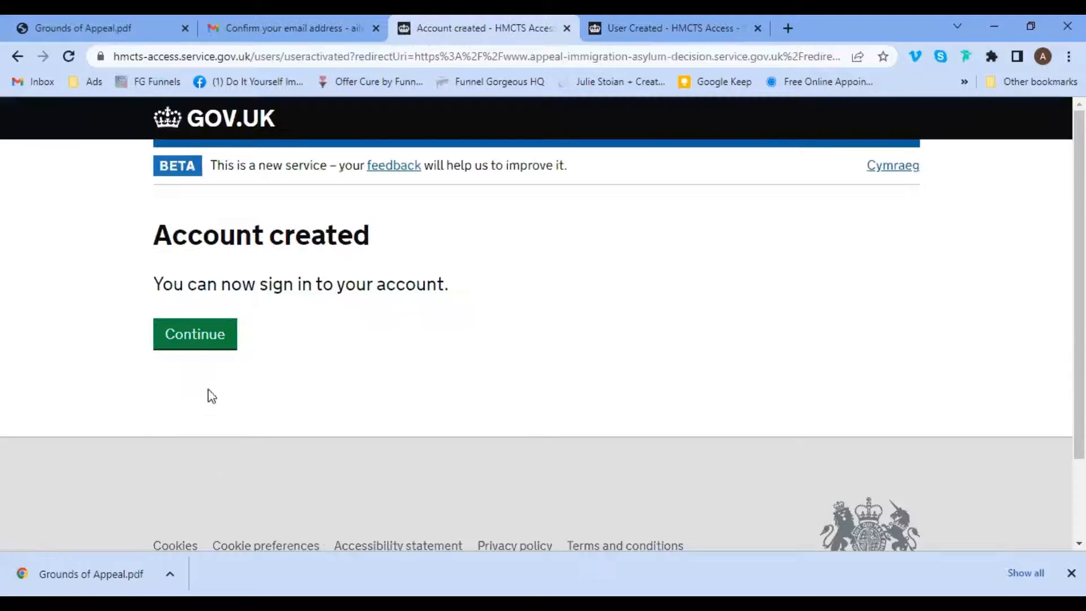
left_click(207, 338)
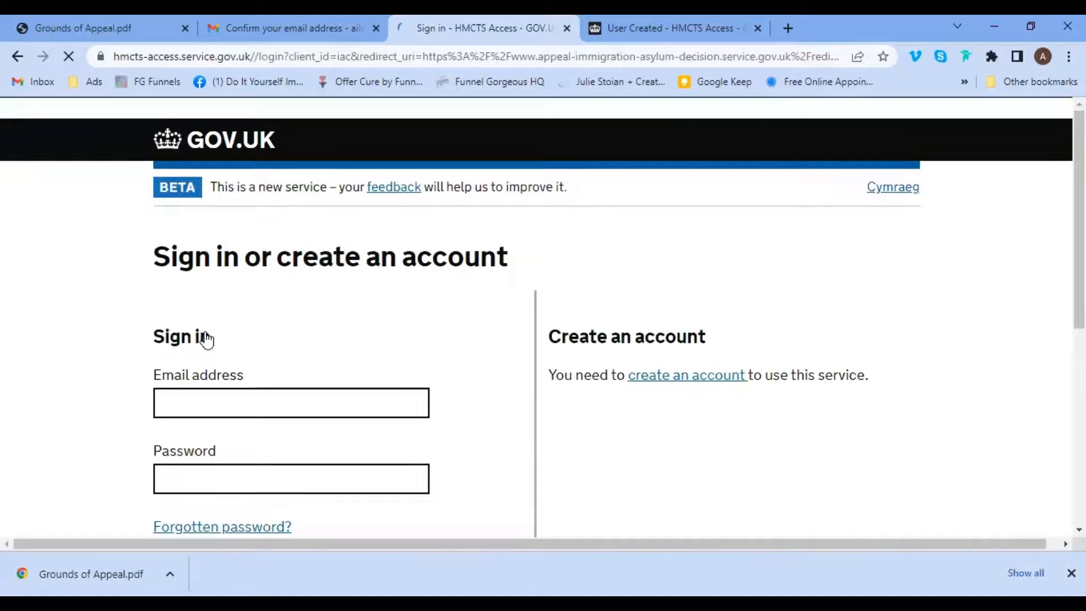
Sign in with the new account's e-mail address and password.
left_click(225, 406)
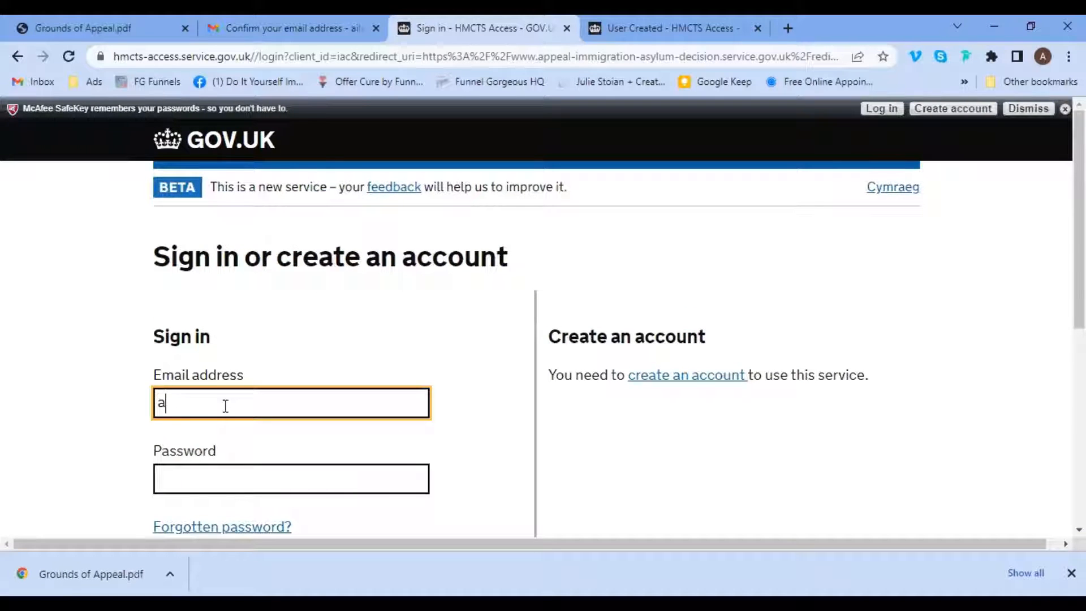
key("Tab")
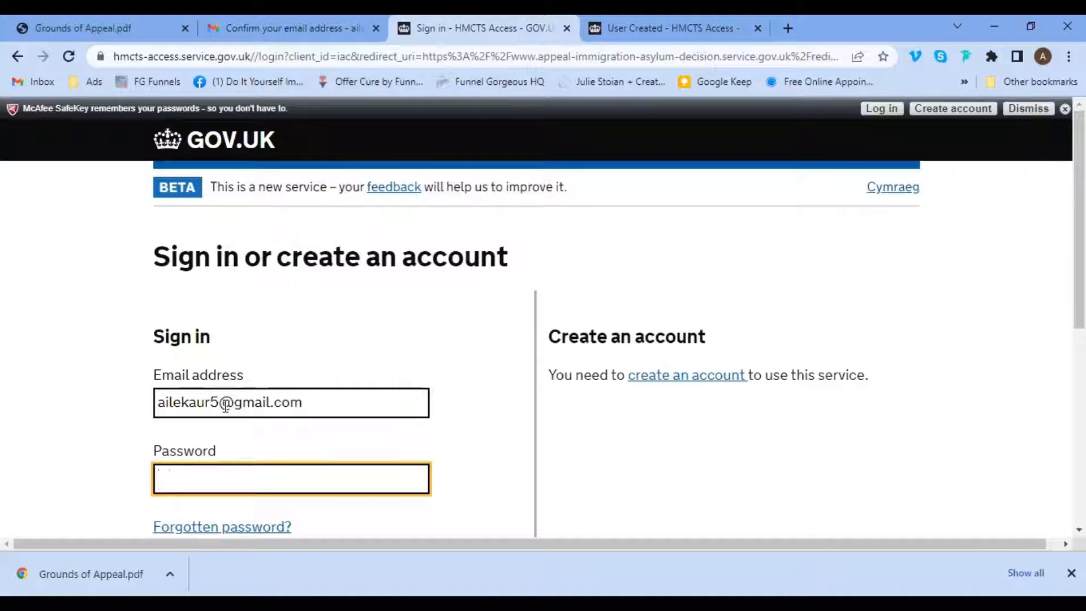
type("•••••••••")
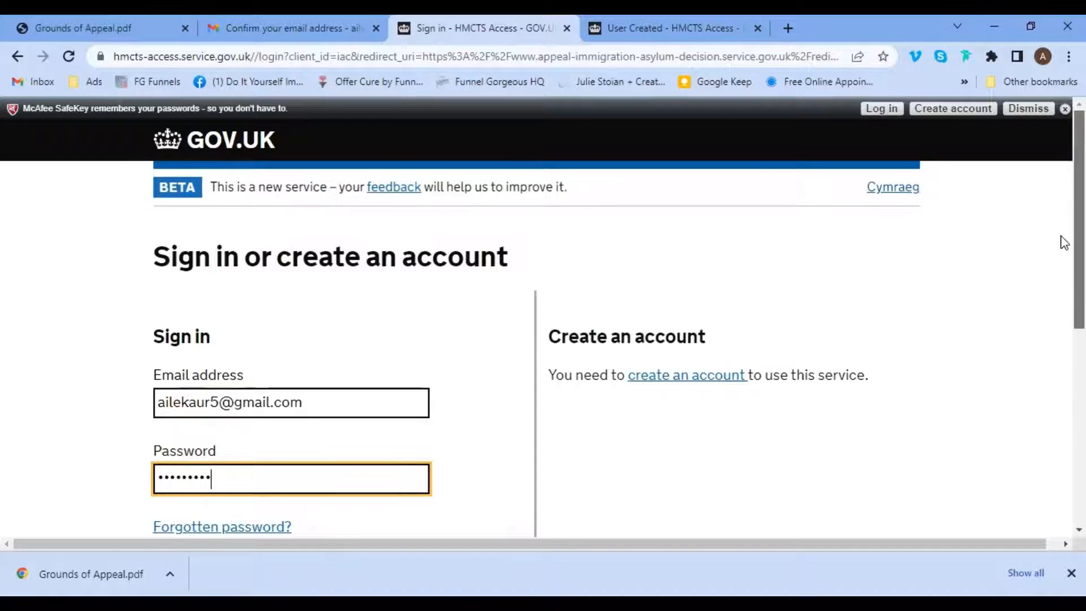
scroll(1063, 242, "down", 3)
left_click(167, 425)
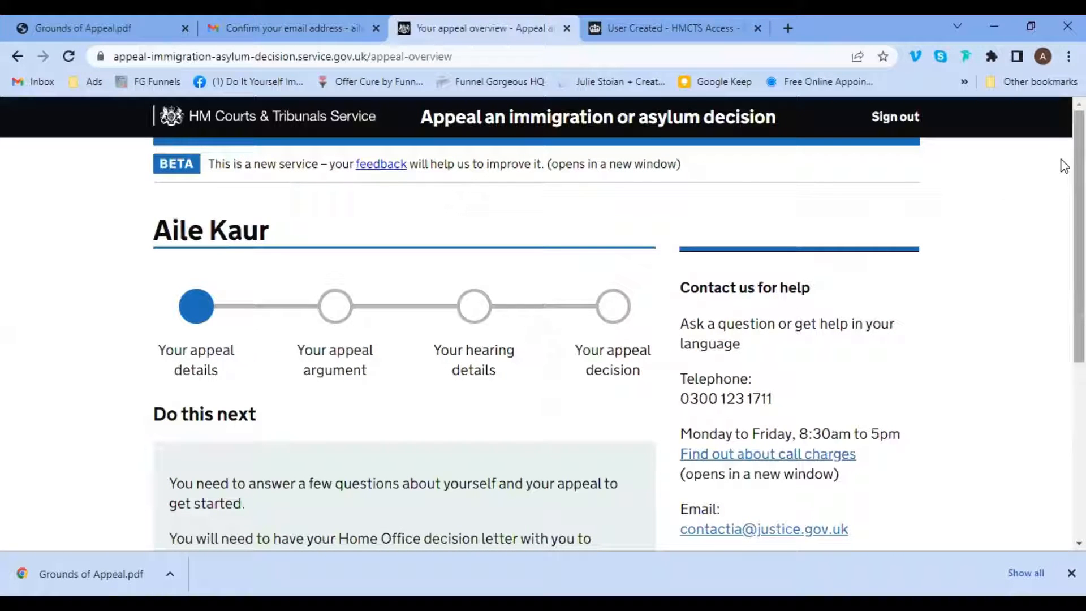
Review the appeal overview and continue to the questions about yourself and your appeal.
scroll(1063, 169, "down", 2)
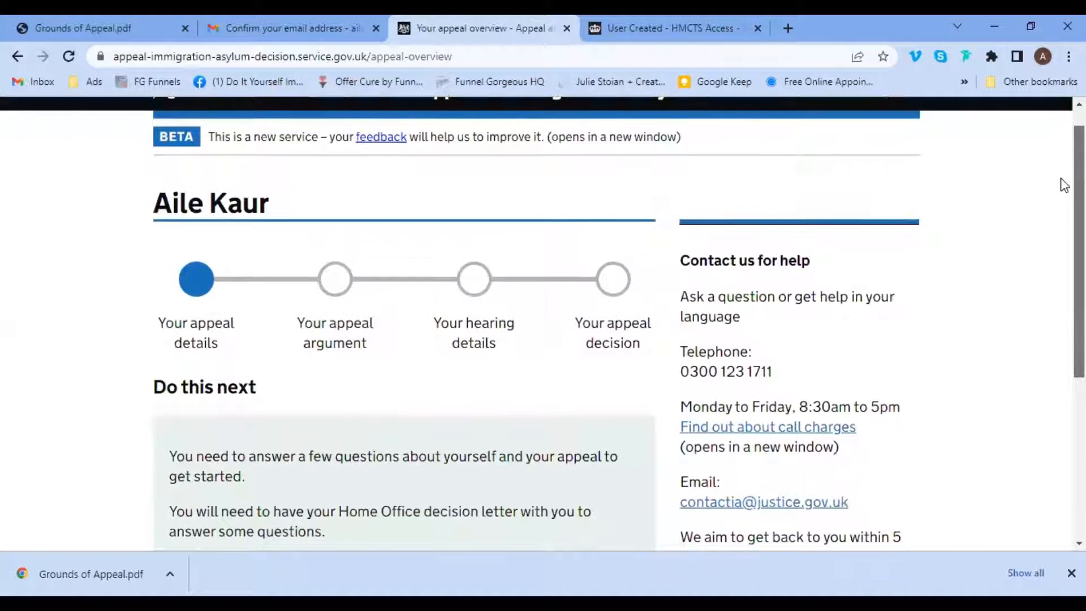
scroll(1065, 226, "down", 3)
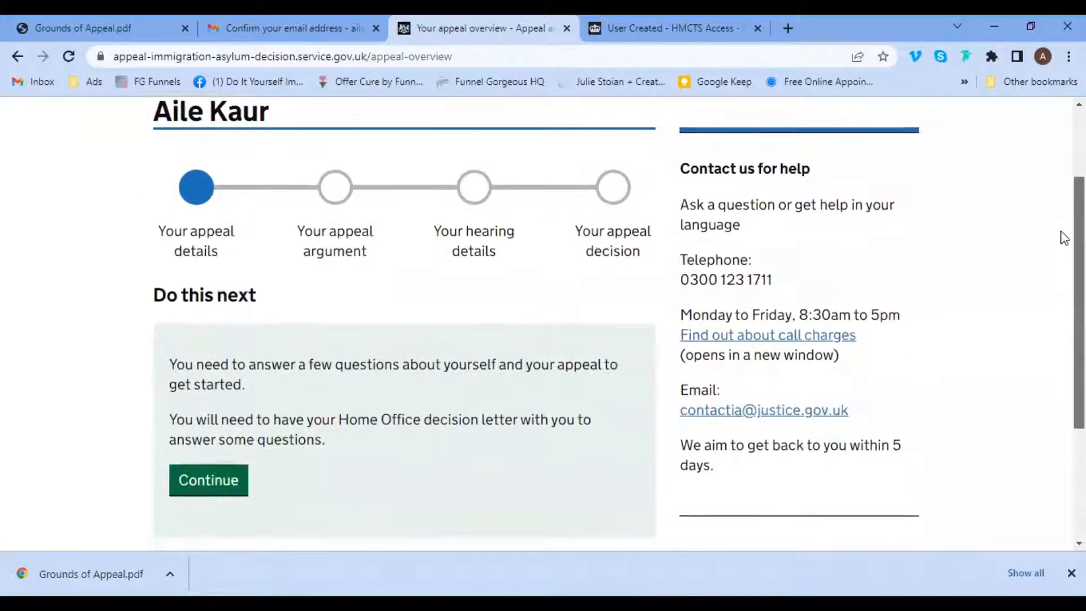
scroll(1061, 255, "up", 1)
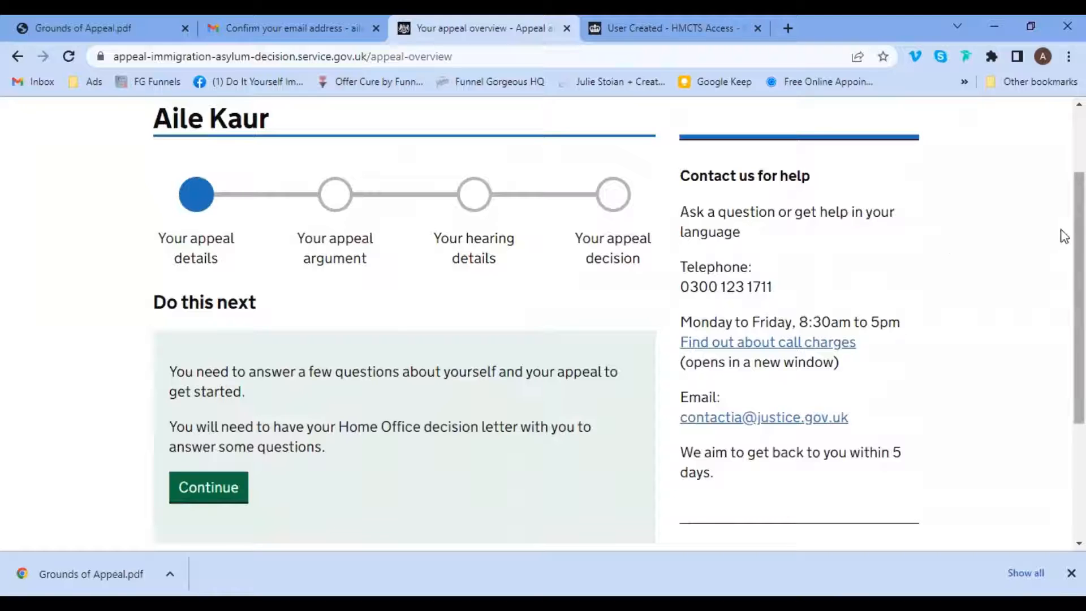
scroll(1061, 215, "up", 2)
scroll(1061, 215, "down", 1)
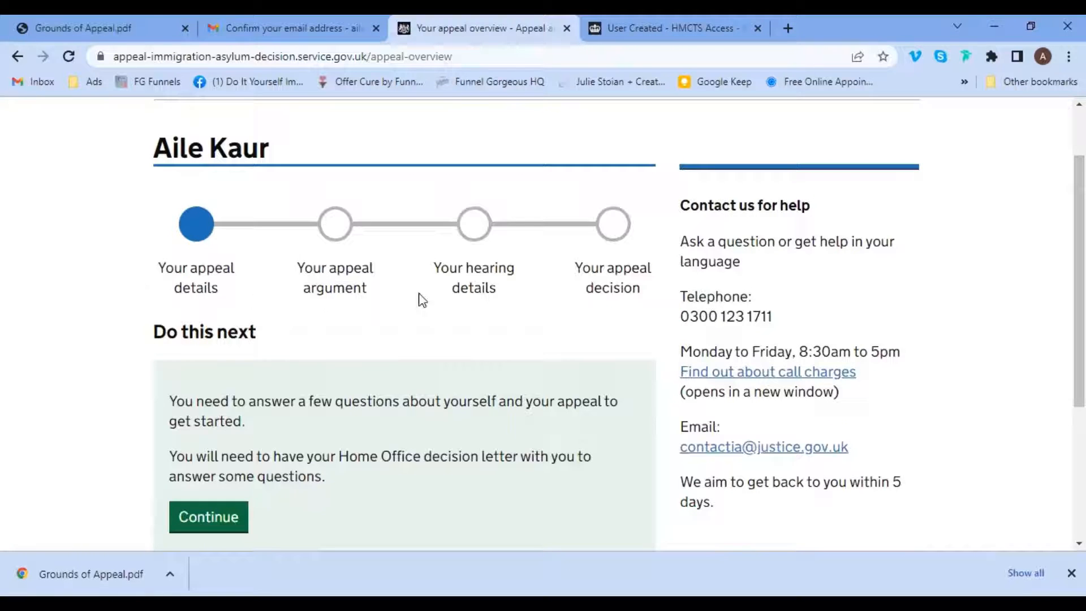
scroll(1064, 248, "down", 1)
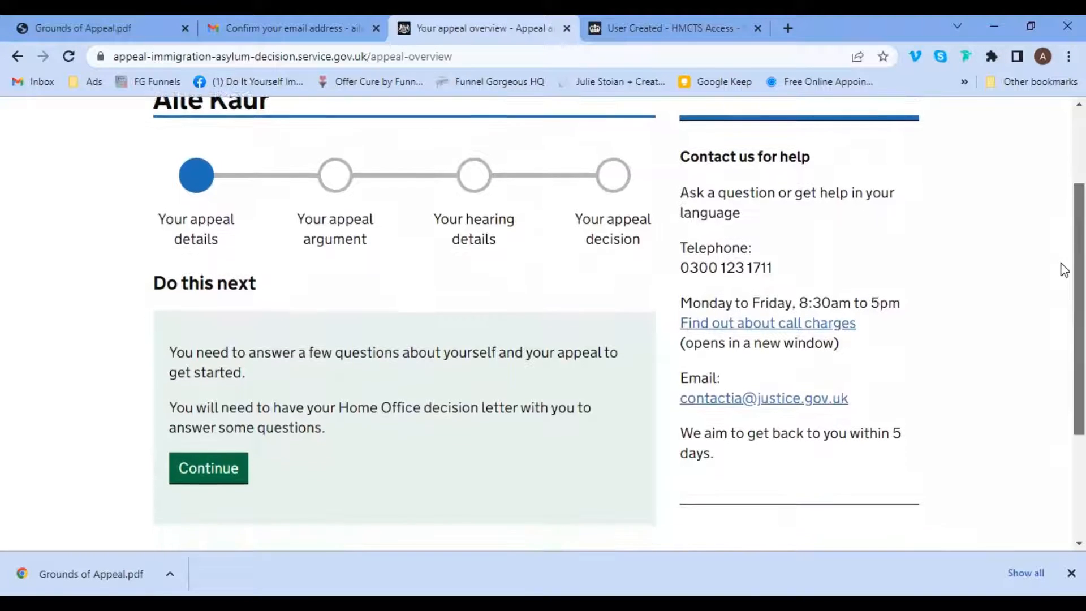
scroll(1061, 277, "down", 1)
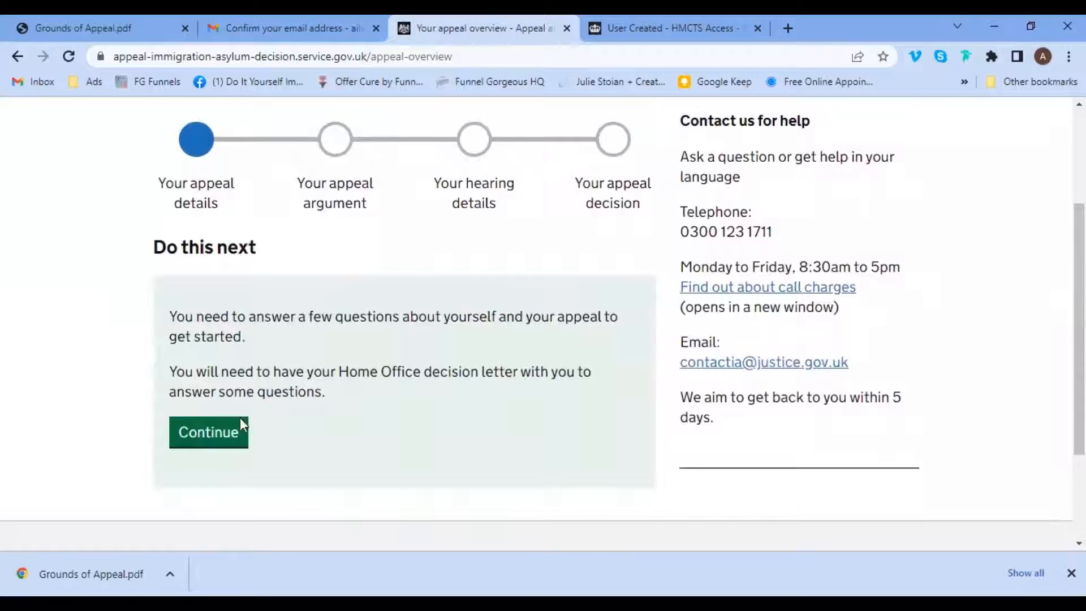
left_click(203, 444)
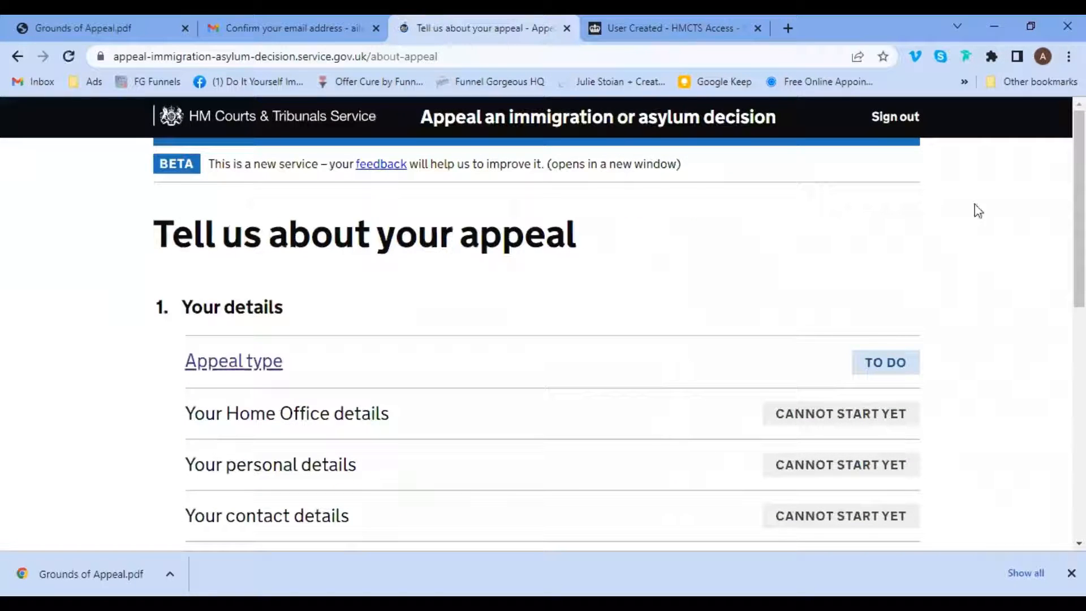
Begin the Appeal type section and answer Yes to living in the United Kingdom.
scroll(1063, 195, "down", 2)
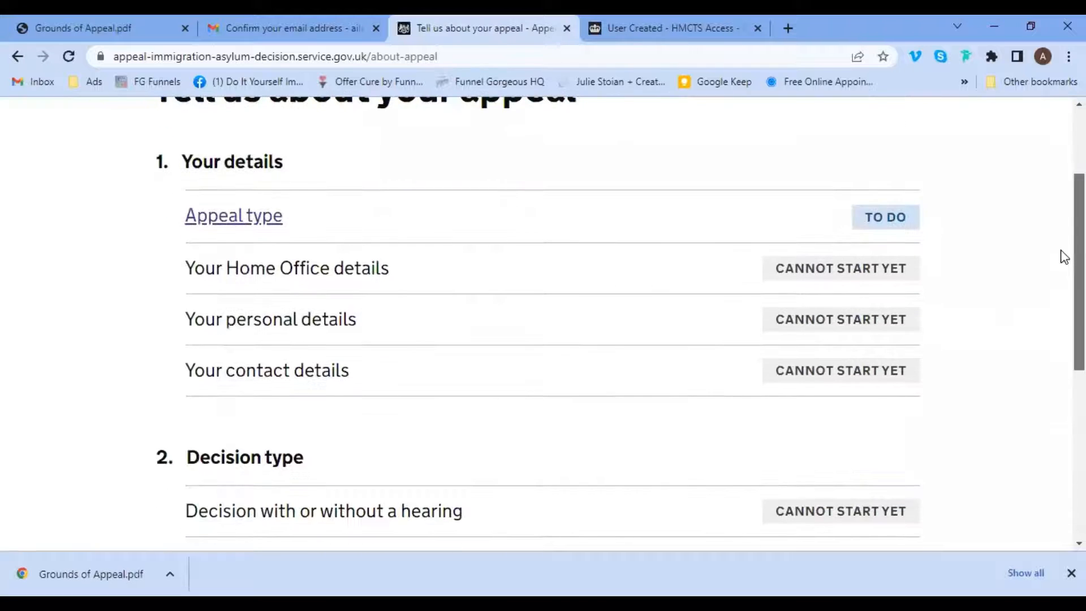
scroll(1062, 294, "down", 2)
scroll(1061, 223, "up", 4)
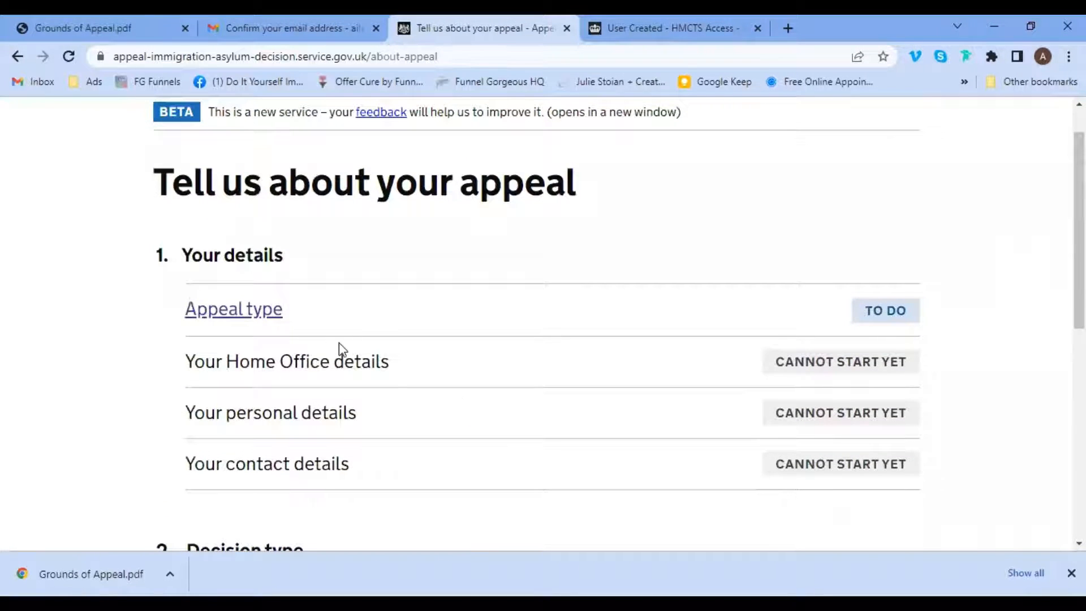
left_click(242, 316)
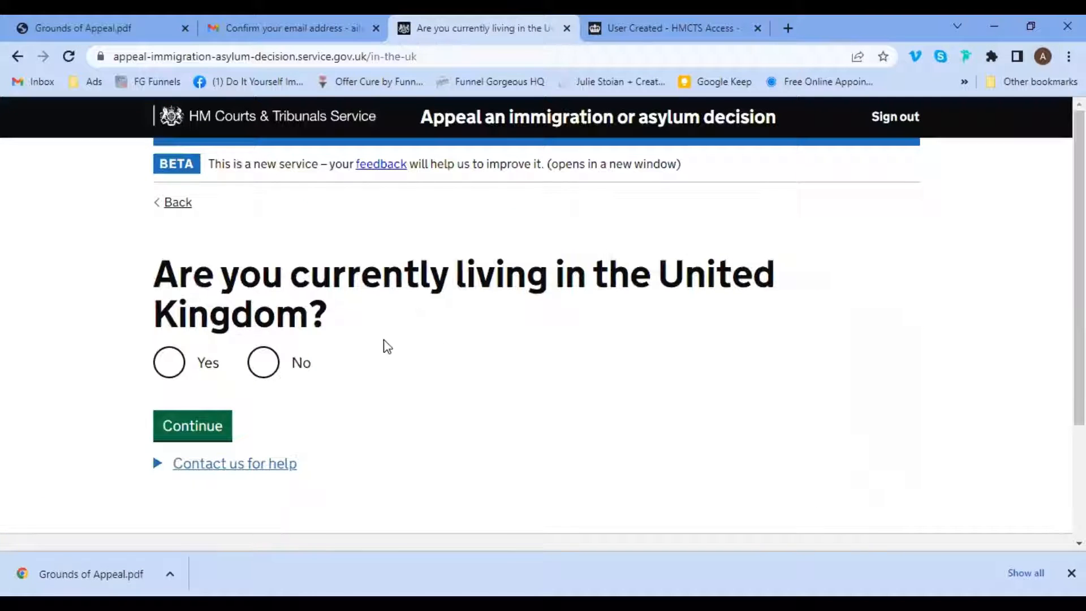
left_click(169, 362)
left_click(176, 427)
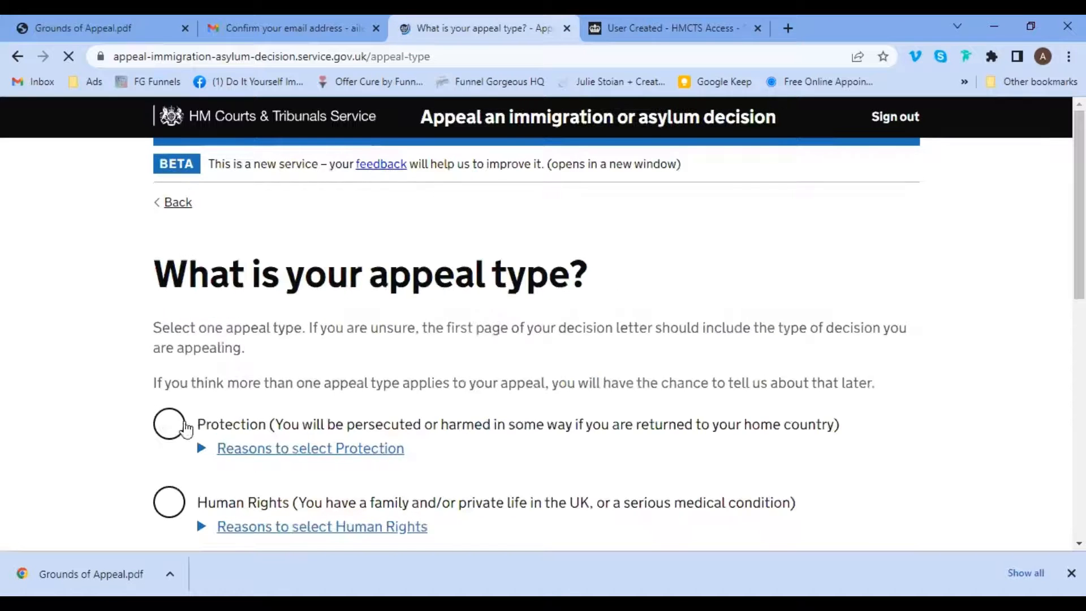
Pick Human Rights as the appeal type, replacing the earlier Revocation and Deprivation choices.
left_click_drag(1061, 170, 1063, 257)
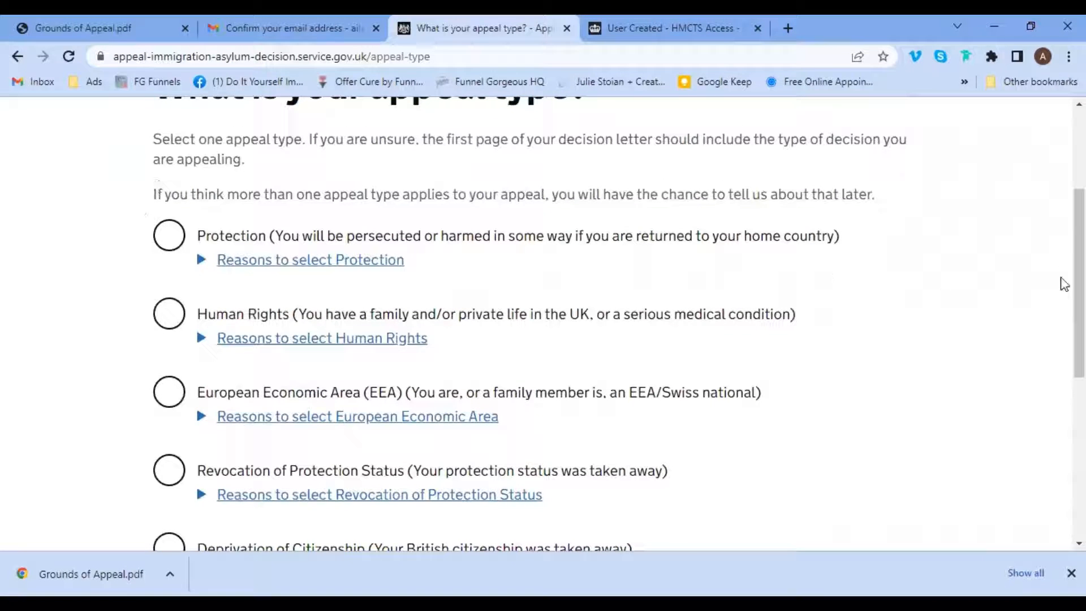
scroll(1061, 292, "down", 1)
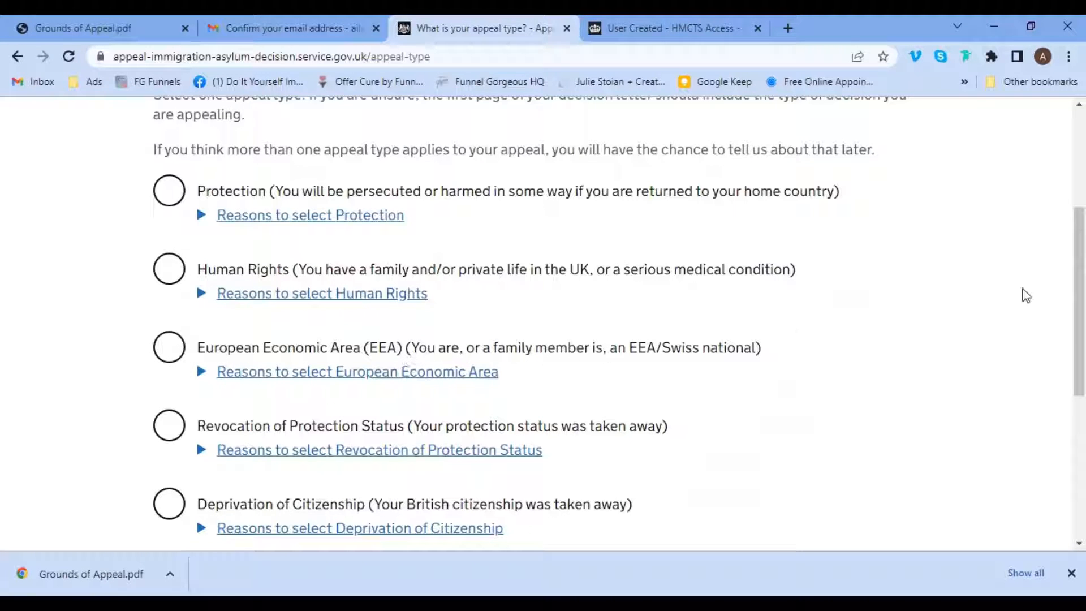
scroll(1062, 300, "down", 1)
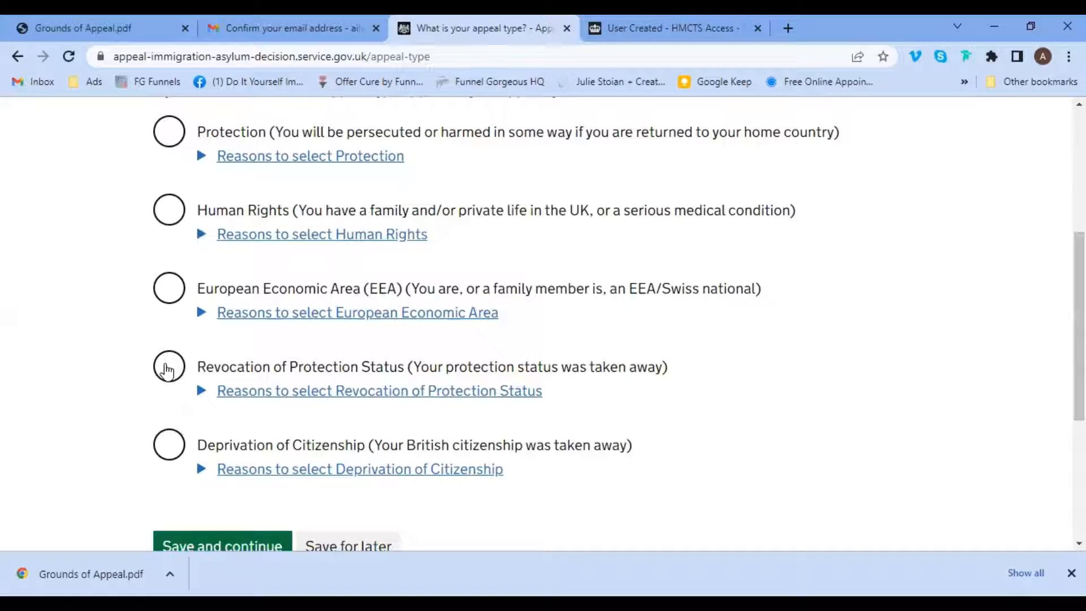
left_click(168, 369)
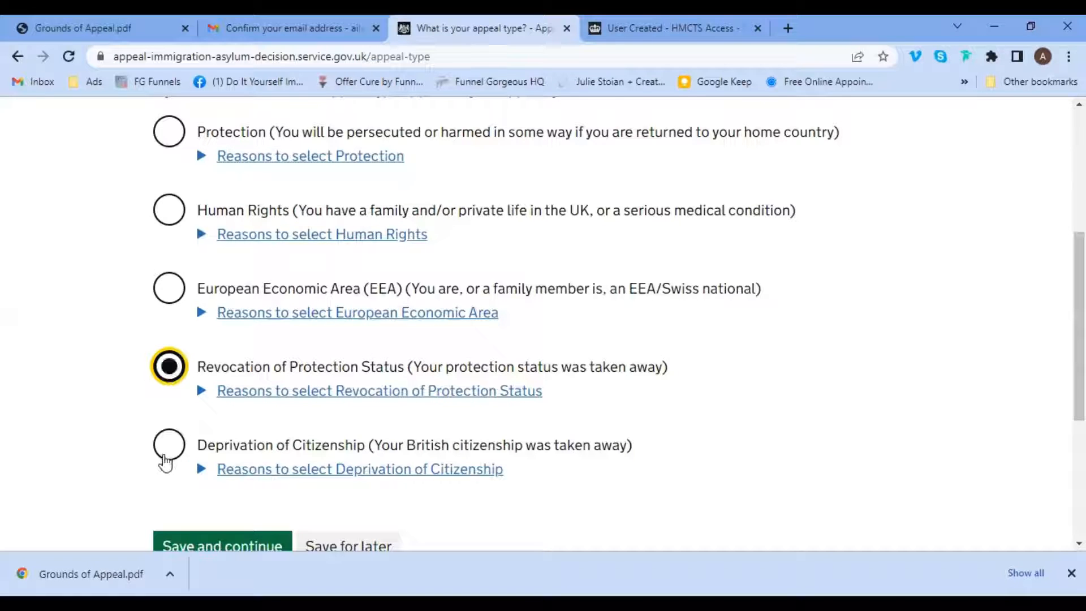
left_click(165, 453)
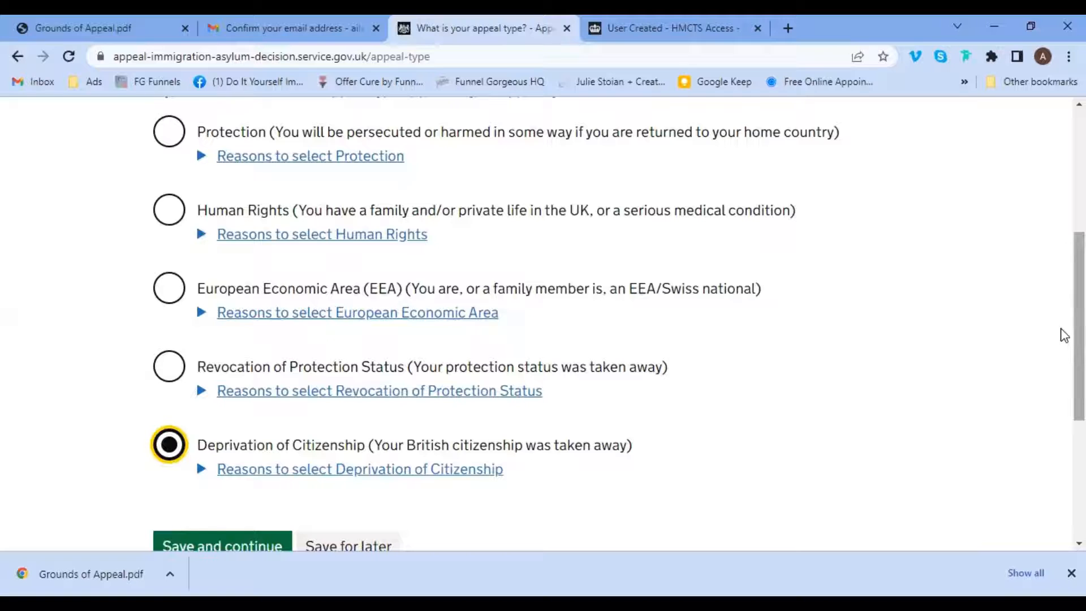
scroll(1063, 345, "down", 1)
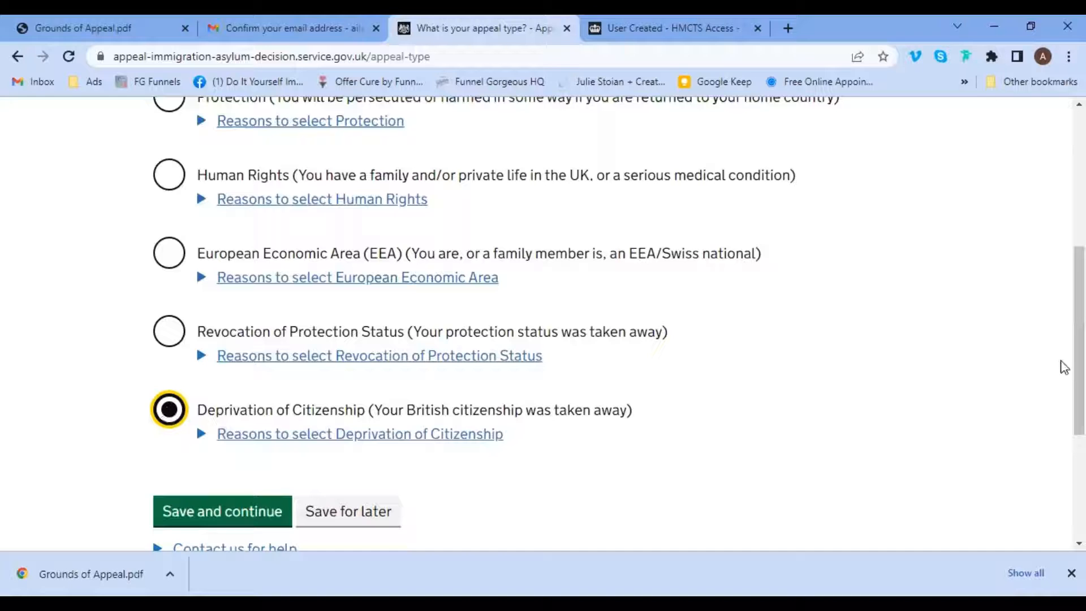
scroll(1063, 305, "up", 3)
scroll(1063, 305, "up", 1)
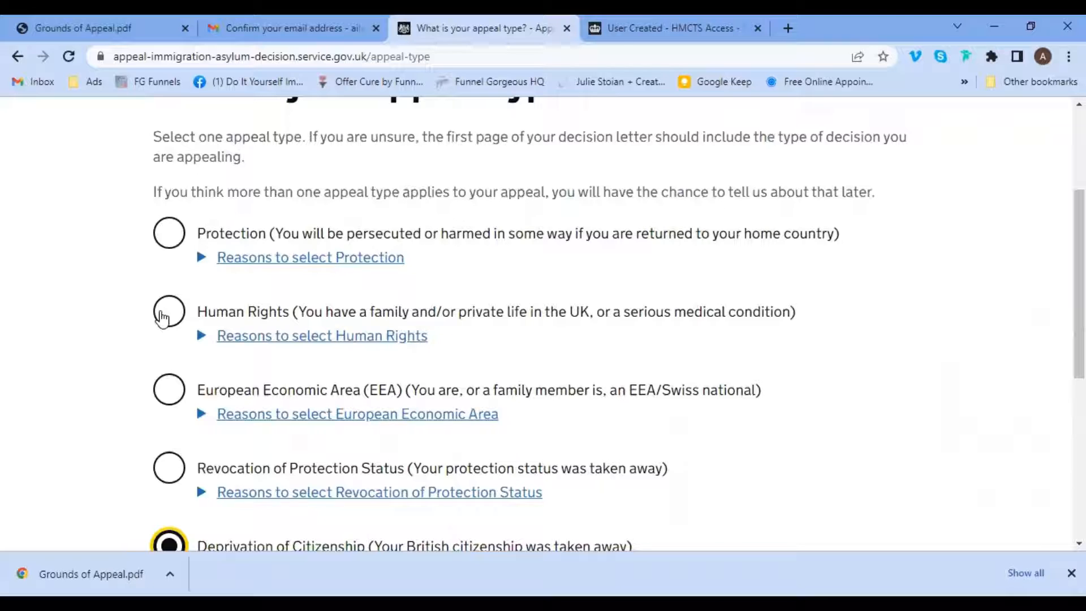
left_click(162, 315)
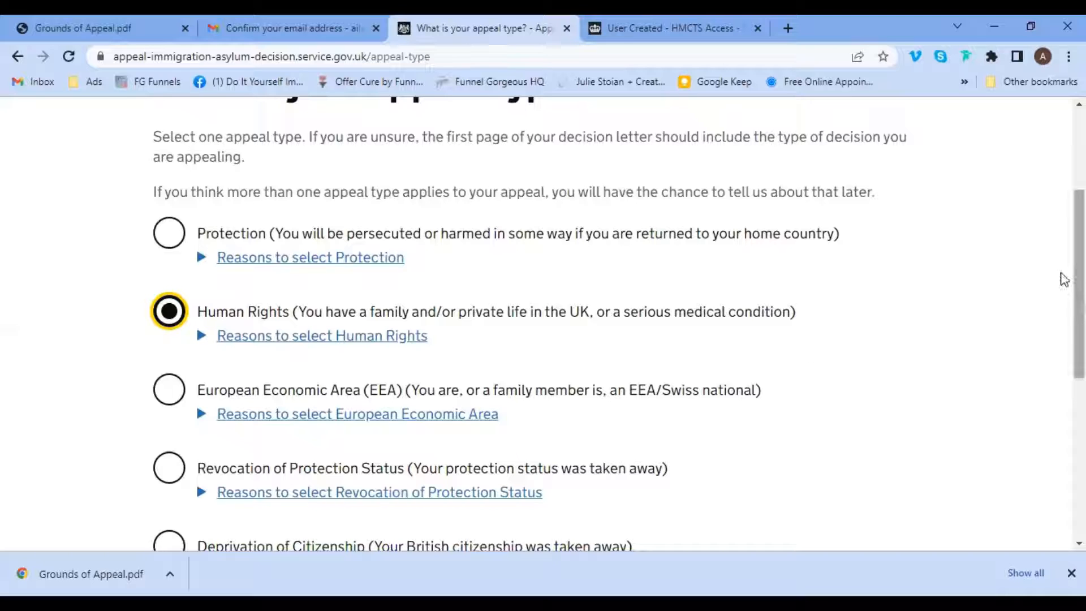
scroll(1062, 282, "down", 1)
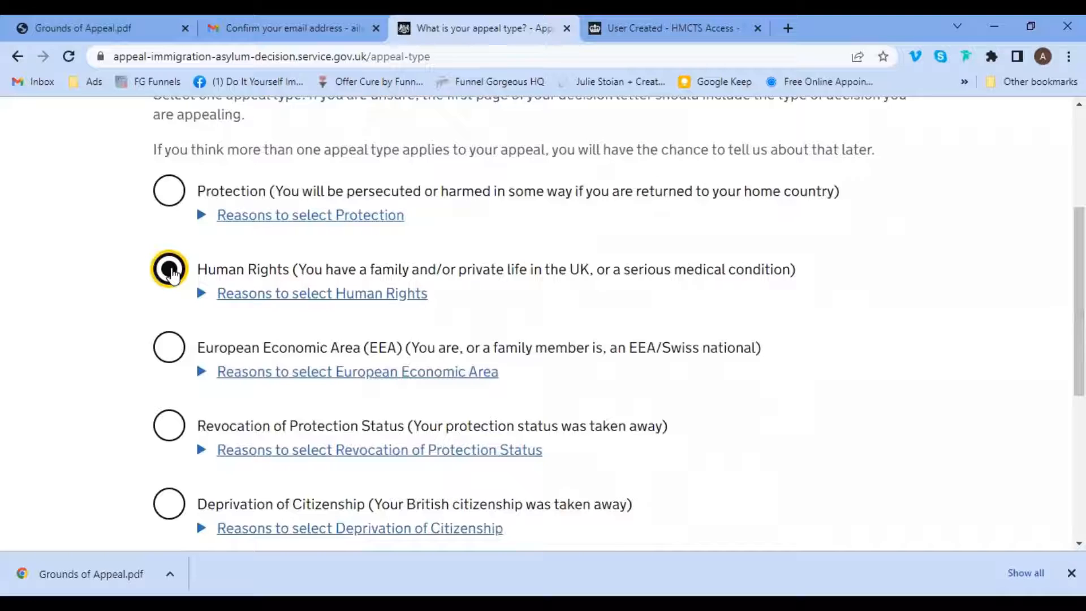
scroll(1059, 291, "down", 4)
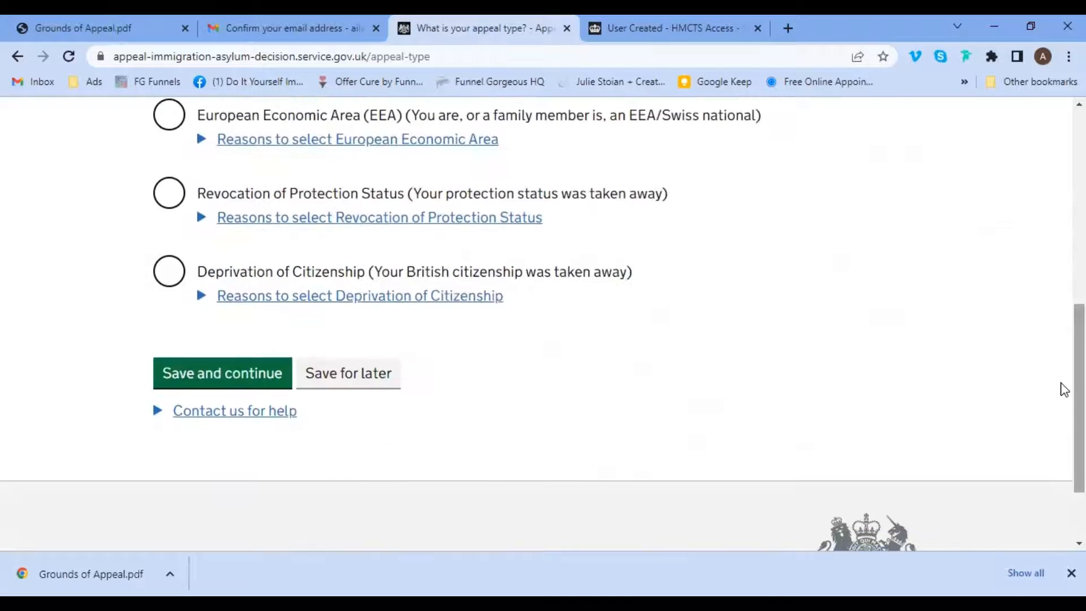
Save the appeal type, open Your Home Office details, and copy the 16-digit example reference number.
left_click(190, 379)
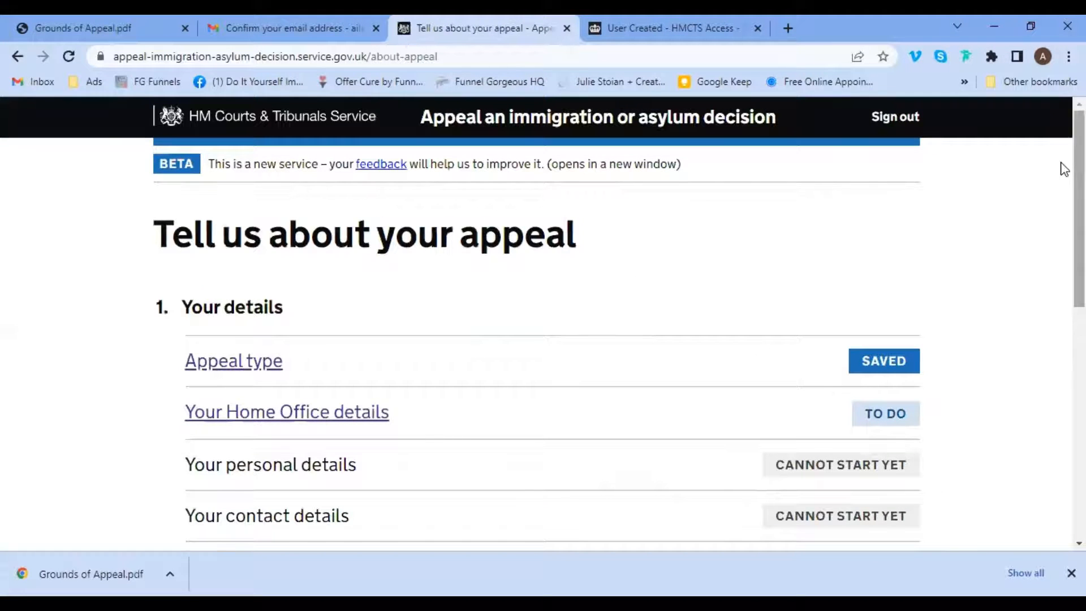
scroll(1063, 168, "down", 3)
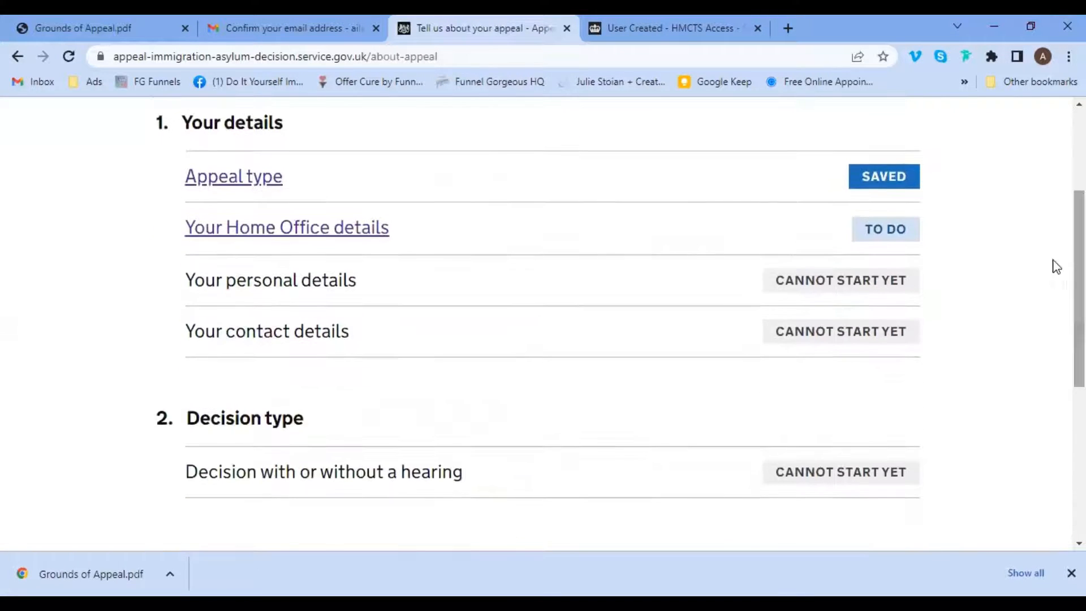
left_click(302, 238)
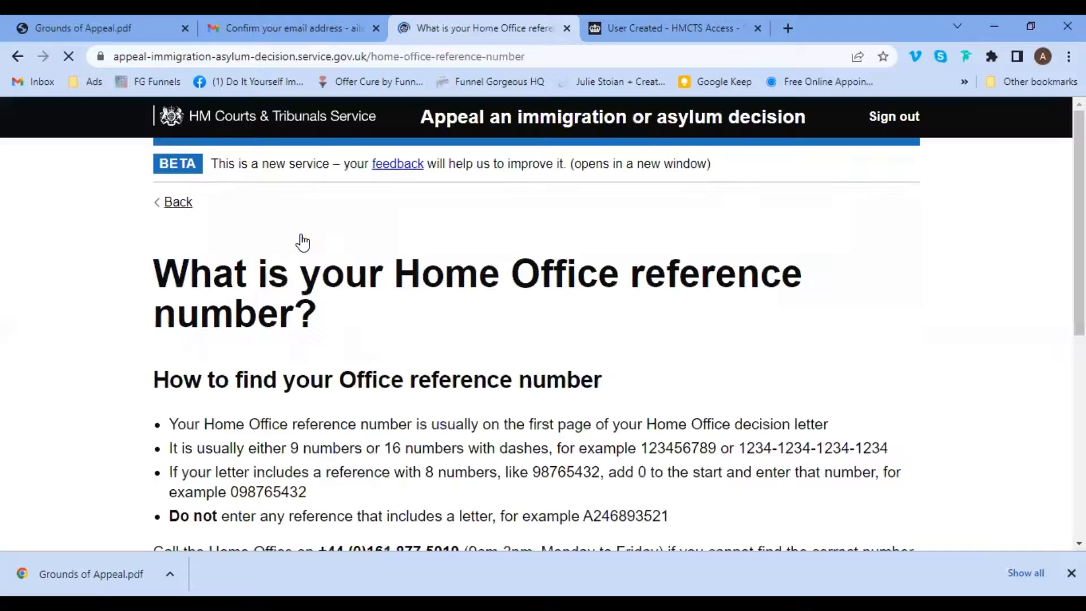
scroll(1061, 215, "down", 3)
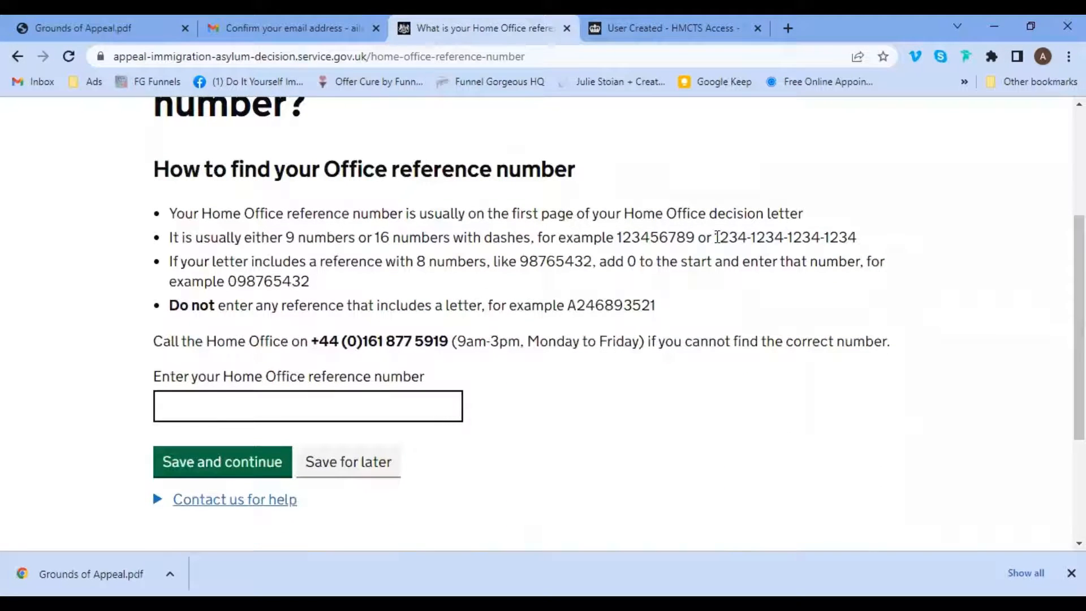
left_click_drag(717, 236, 856, 237)
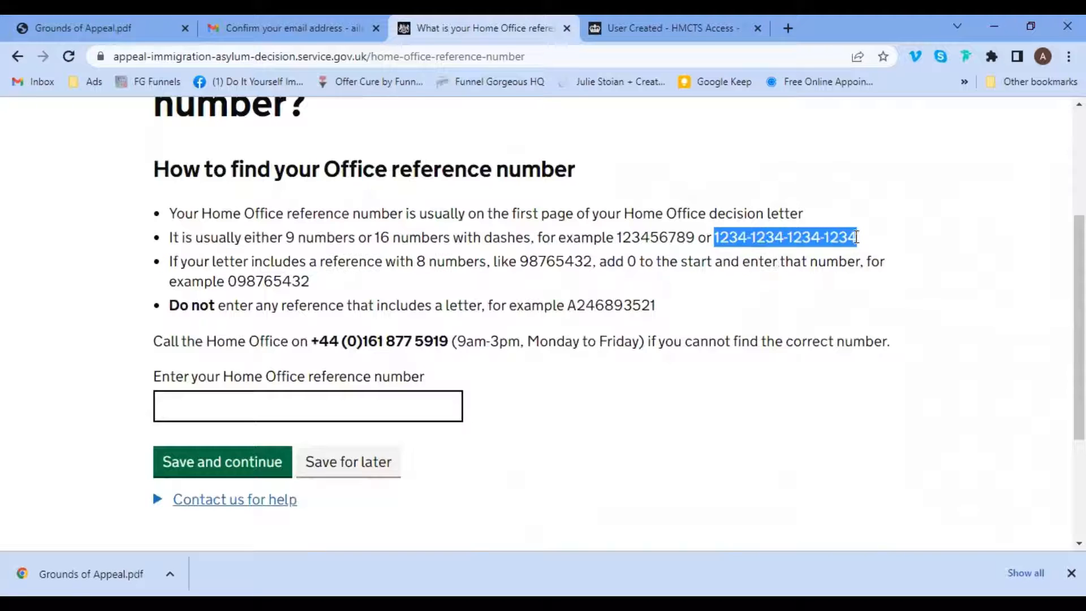
right_click(830, 237)
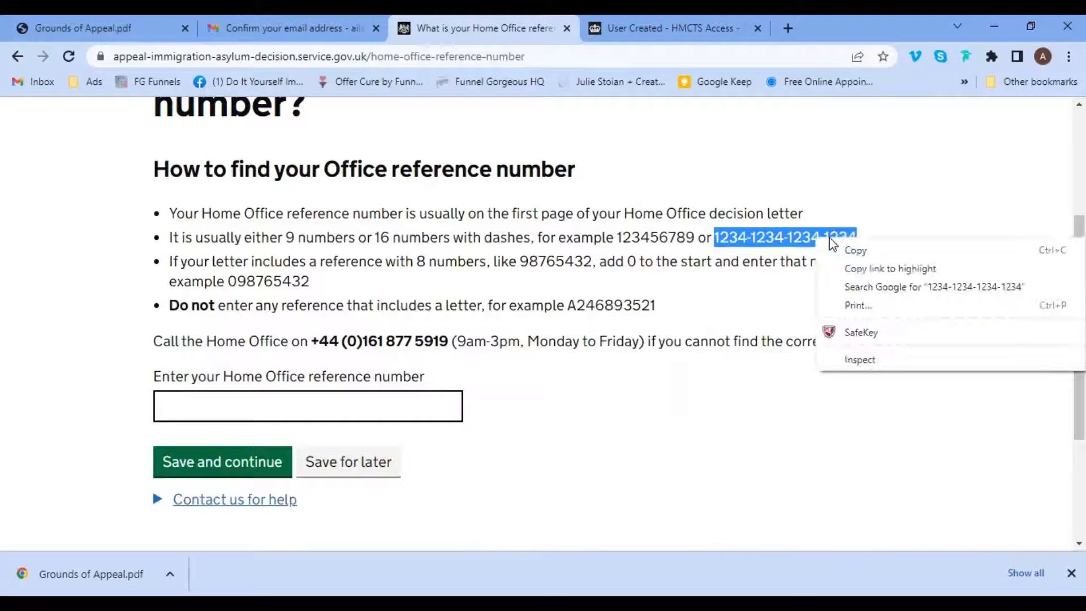
left_click(842, 249)
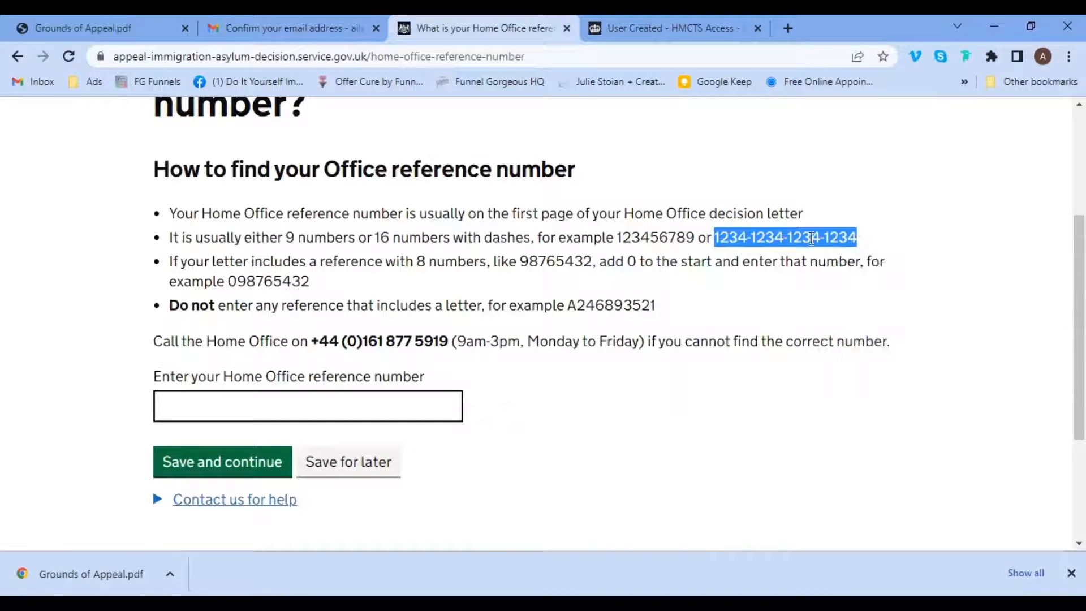
Paste the 16-digit example into the Home Office reference number field and save.
left_click(279, 407)
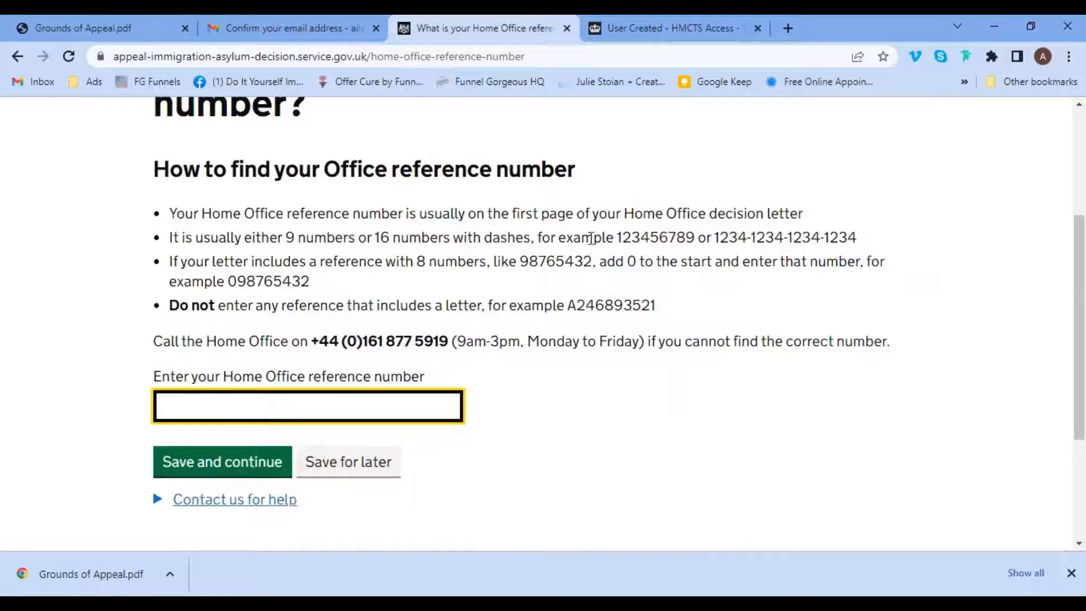
left_click_drag(615, 238, 695, 238)
left_click(667, 295)
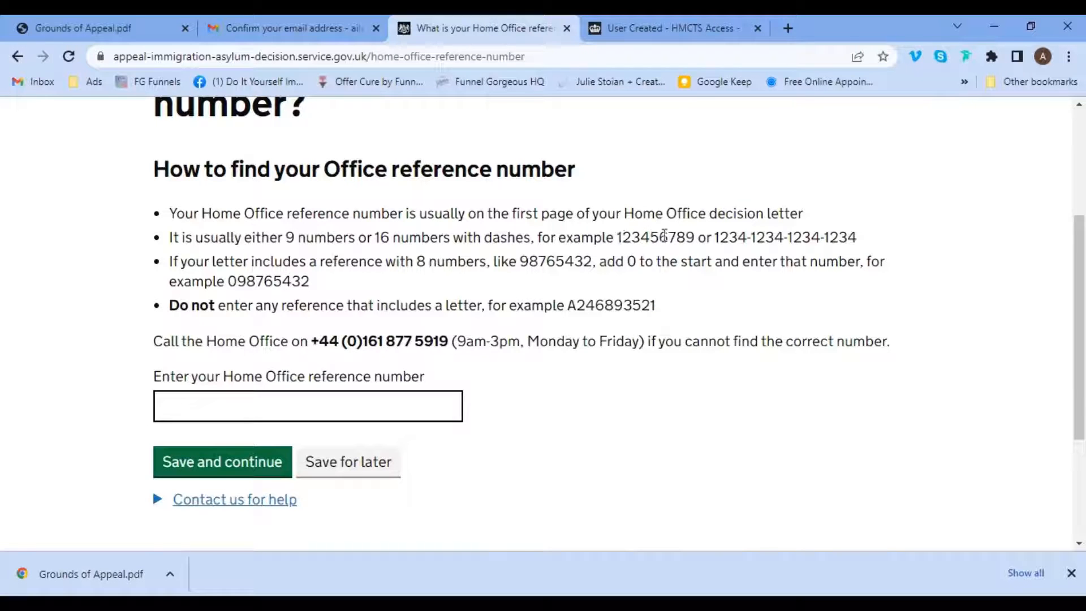
left_click(297, 407)
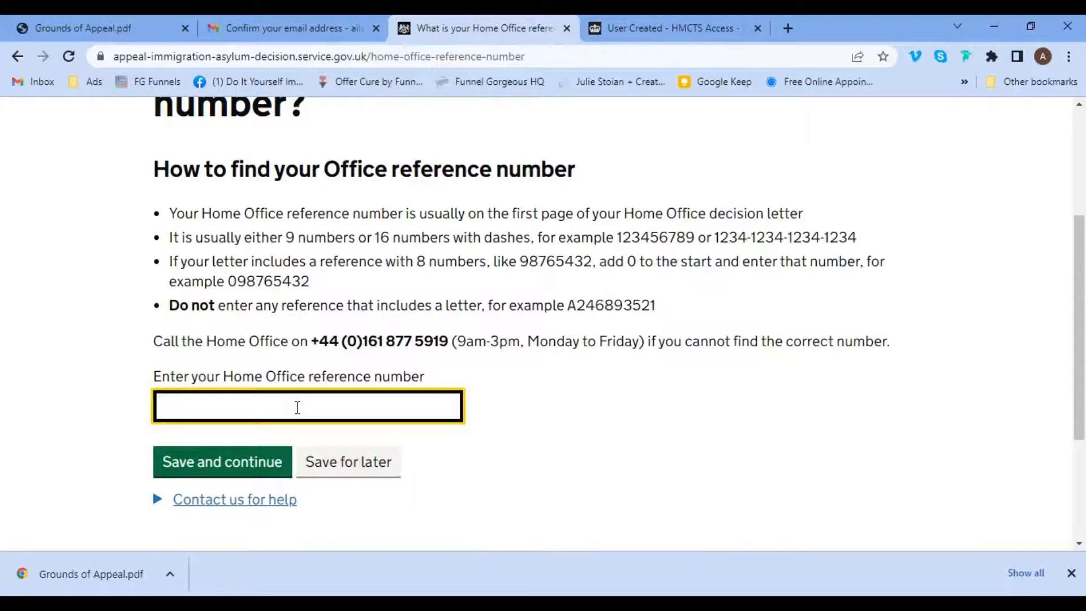
right_click(297, 408)
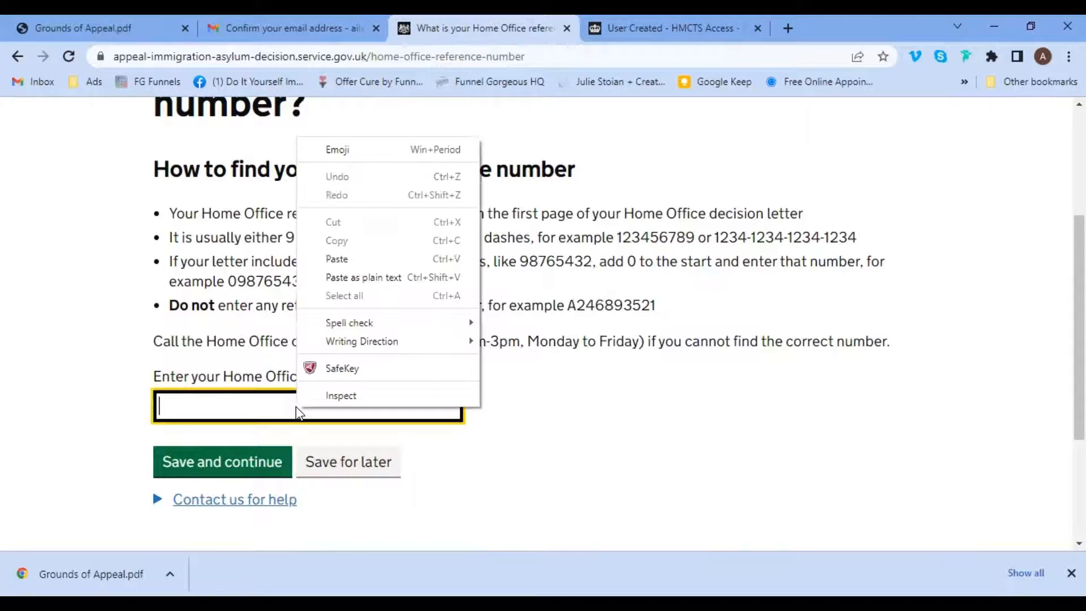
left_click(357, 261)
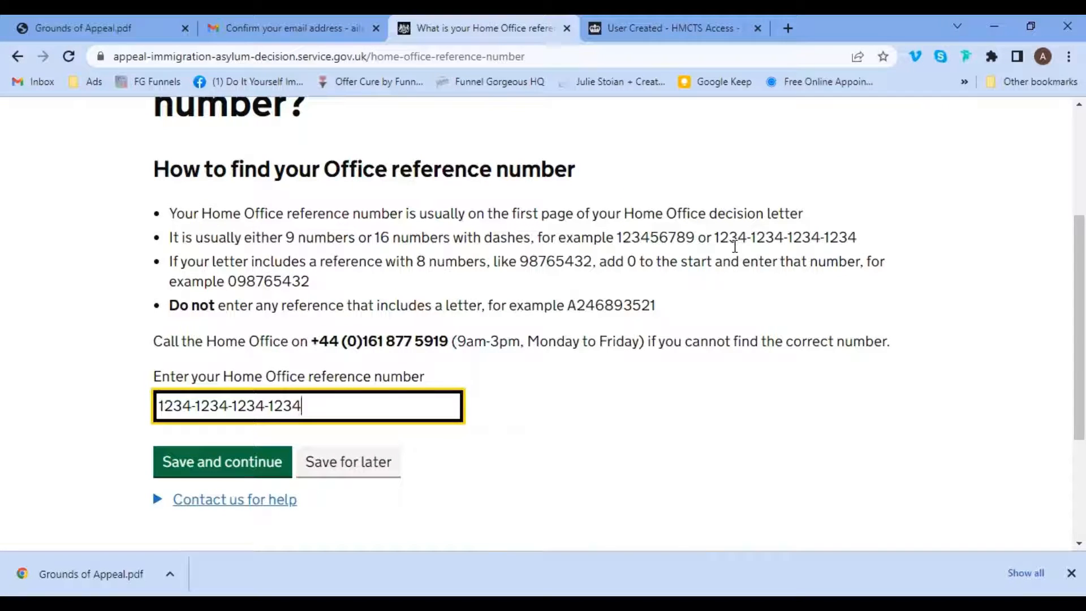
left_click(242, 466)
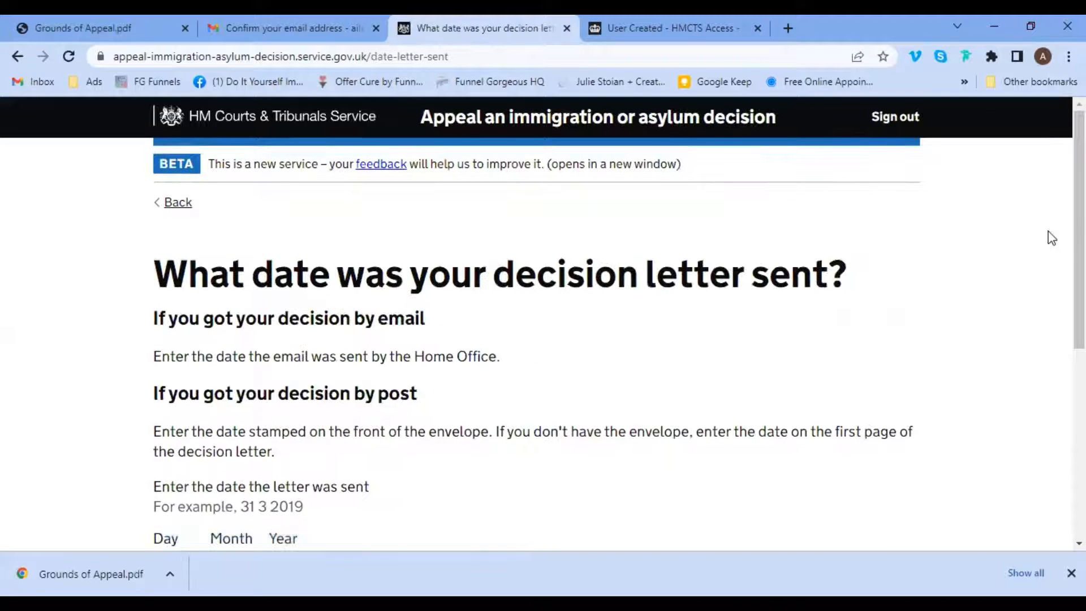
Scroll down the decision-letter date page to the Day, Month and Year boxes.
scroll(1054, 243, "down", 1)
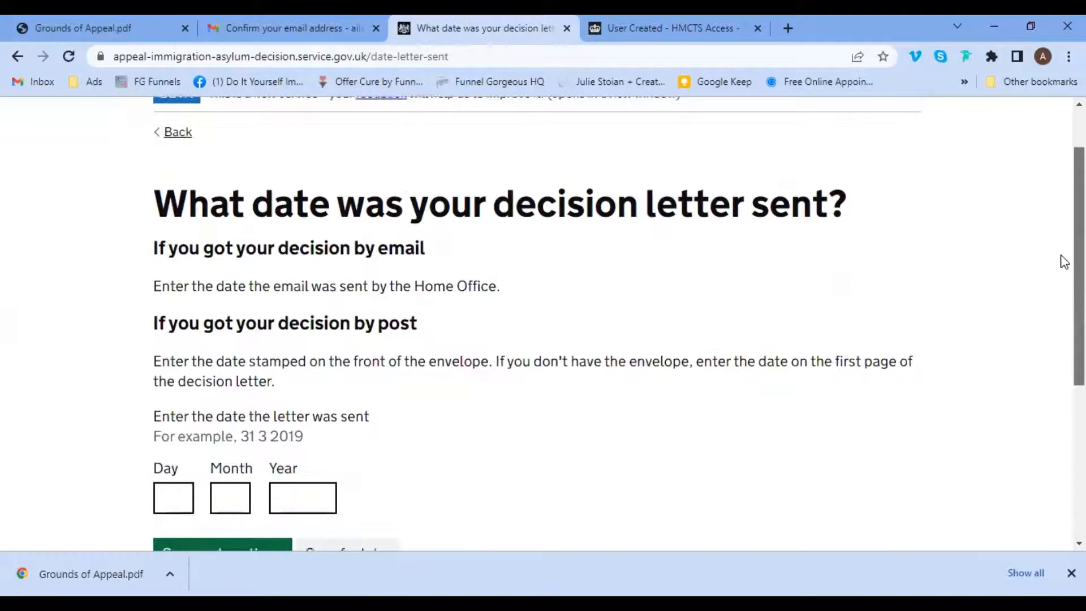
scroll(1064, 266, "down", 1)
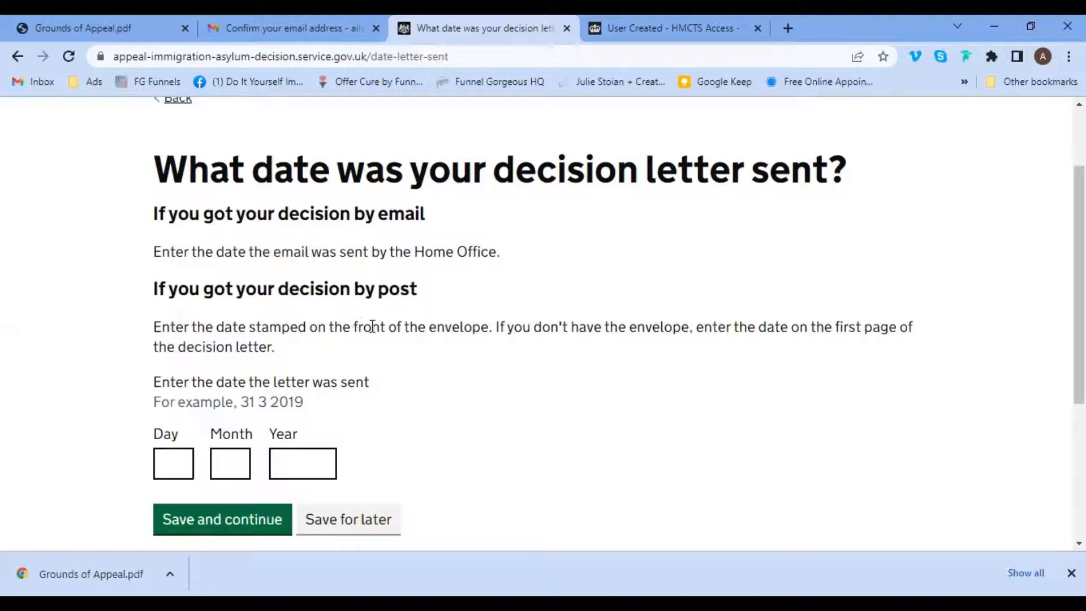
Enter 05 08 2022 as the day, month and year the decision letter was sent, and save.
left_click_drag(353, 326, 497, 326)
left_click(494, 397)
left_click(165, 466)
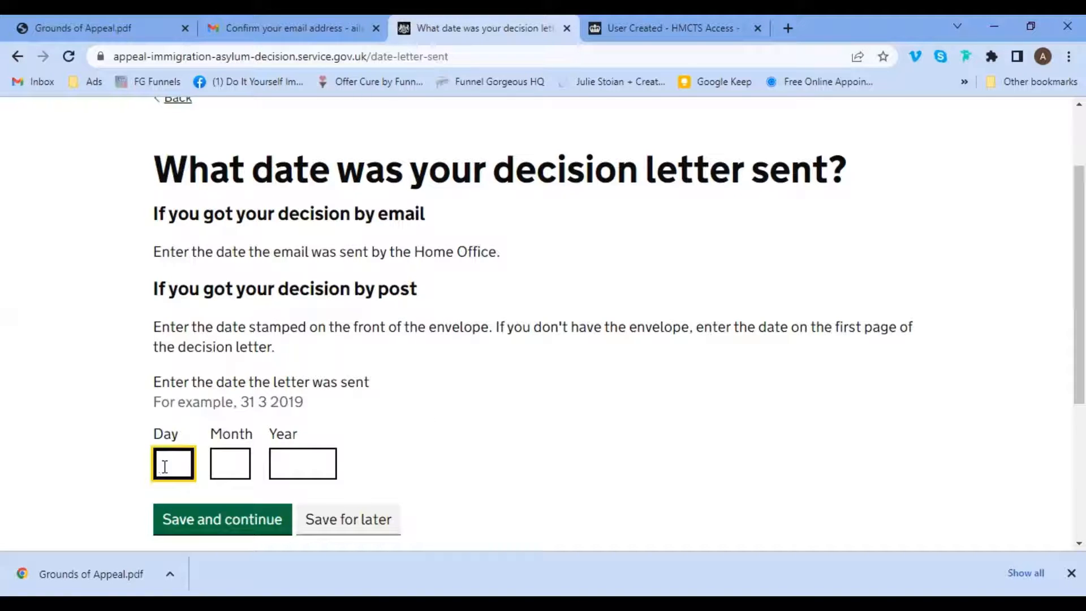
type("05")
key("Tab")
type("08")
key("Tab")
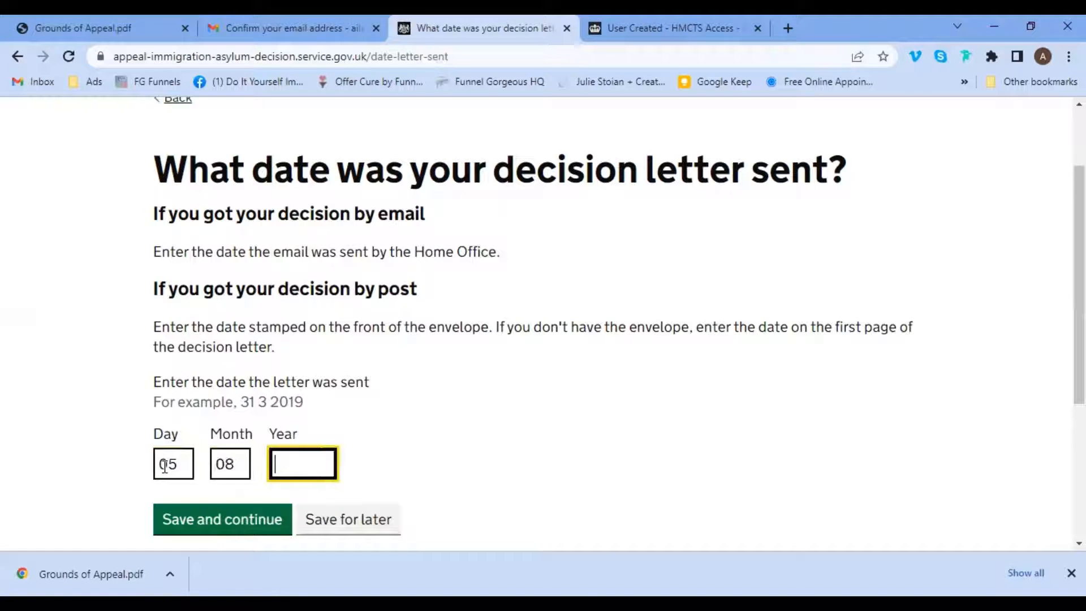
type("2022")
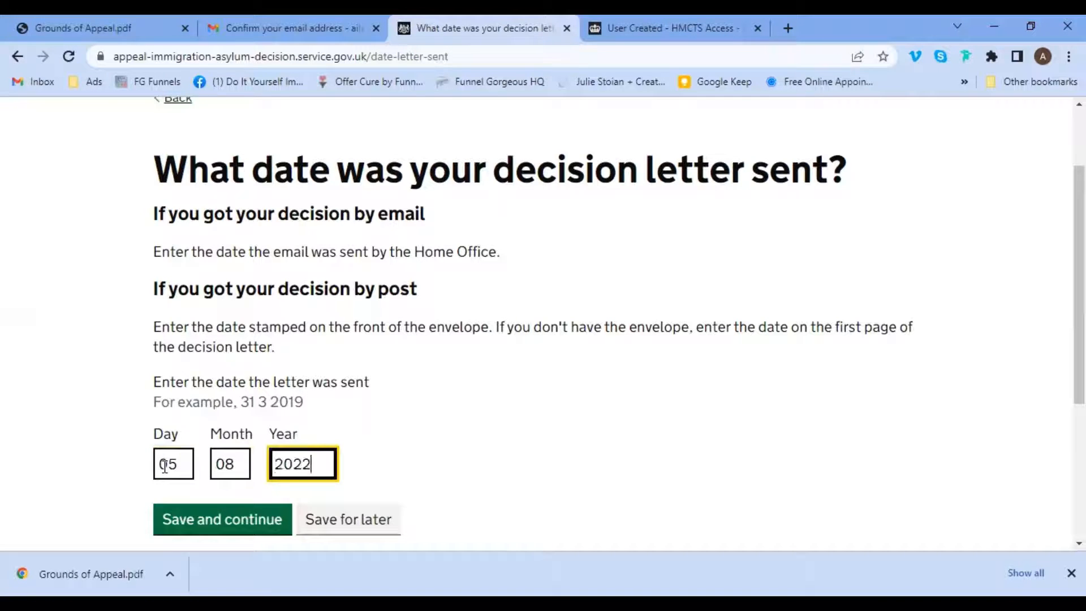
left_click(209, 522)
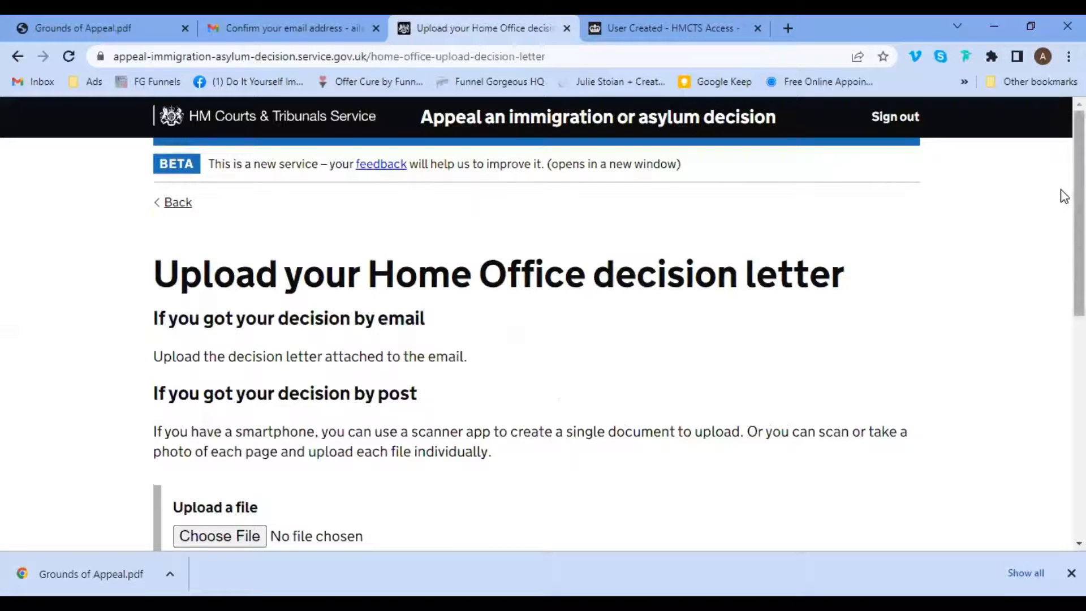
Upload Grounds of Appeal.pdf from Downloads as the decision letter and save.
scroll(1064, 226, "down", 4)
scroll(1064, 299, "up", 1)
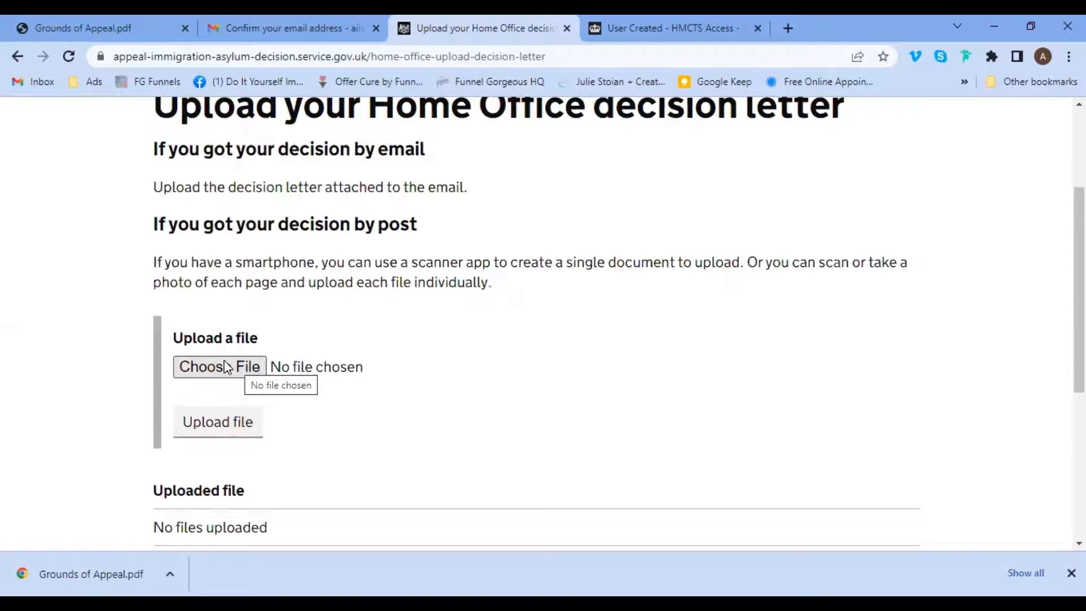
left_click(226, 369)
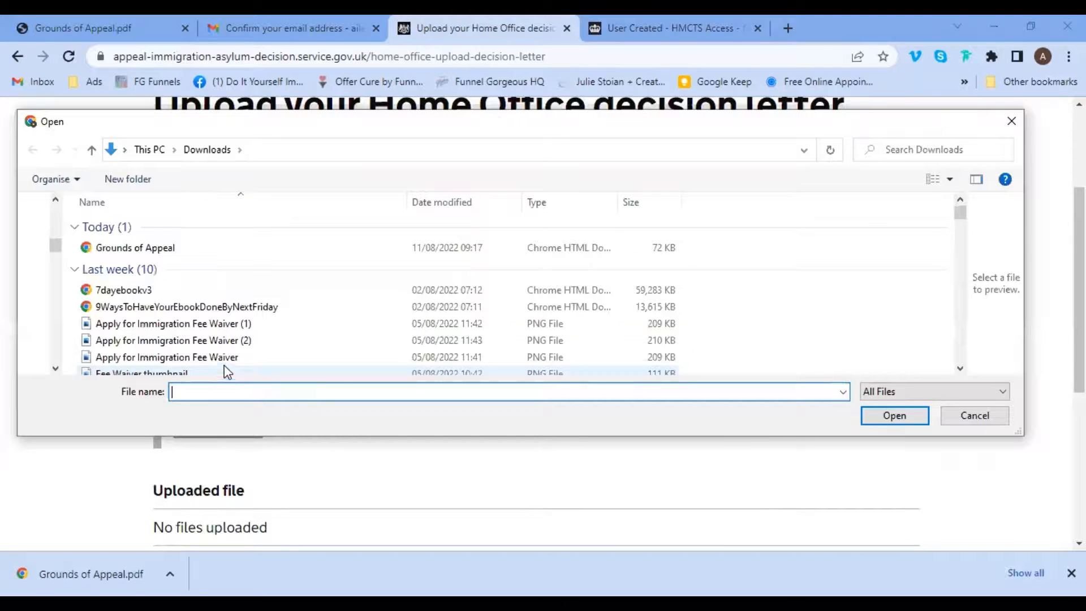
left_click(180, 249)
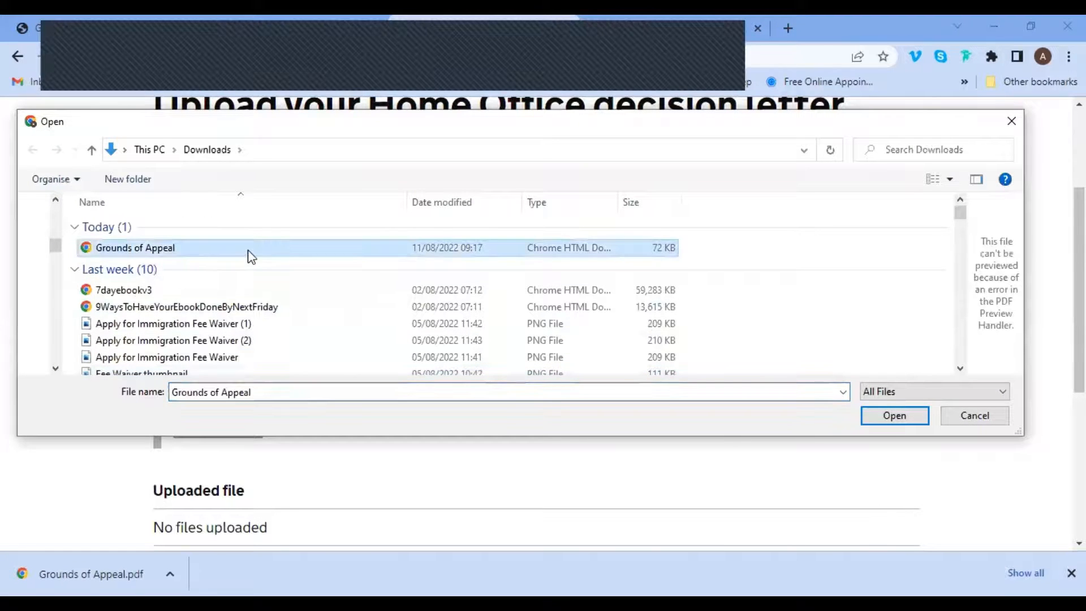
left_click(905, 419)
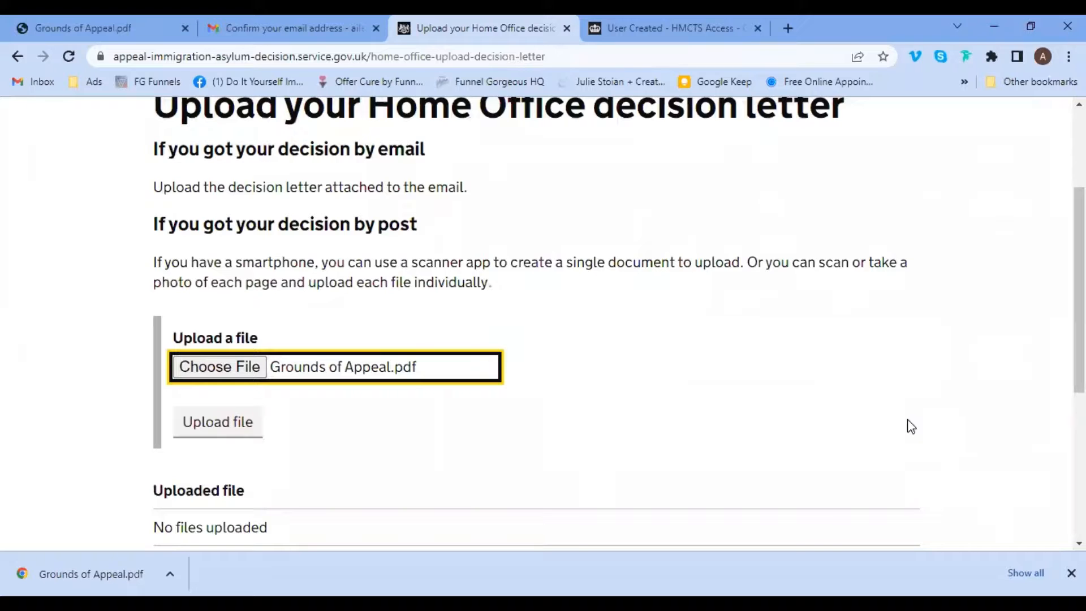
left_click(247, 431)
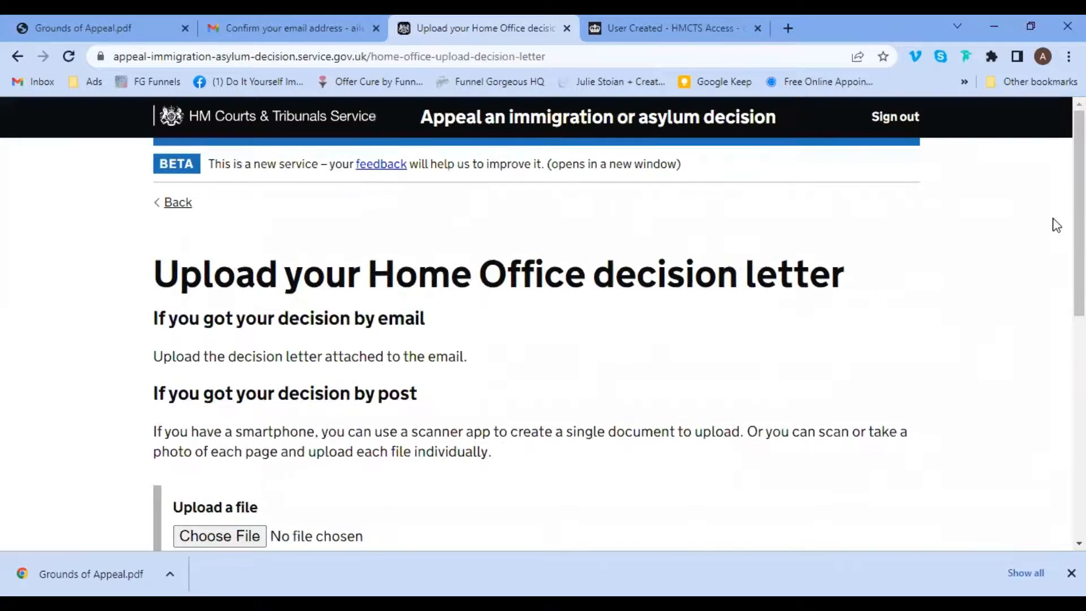
left_click_drag(1077, 157, 1077, 345)
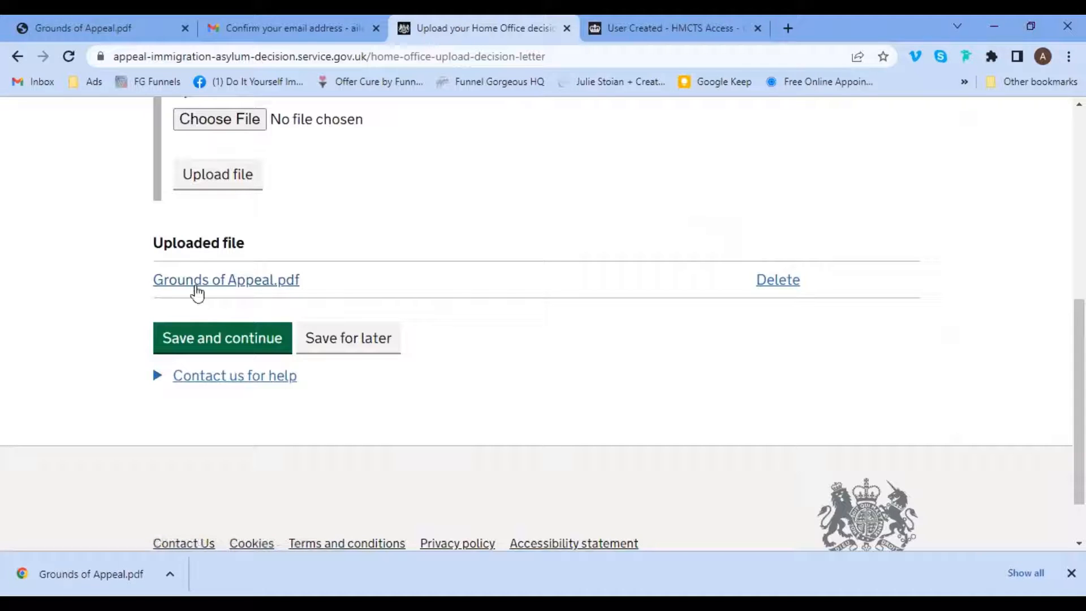
left_click(198, 344)
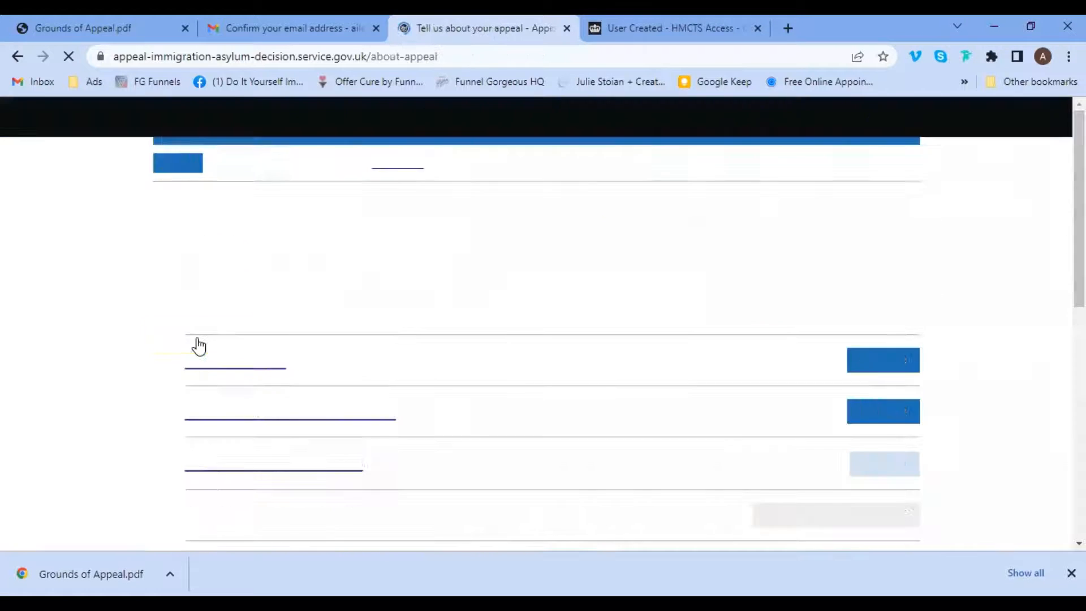
In Your personal details, enter the appellant's given and family names and save.
scroll(1061, 237, "down", 4)
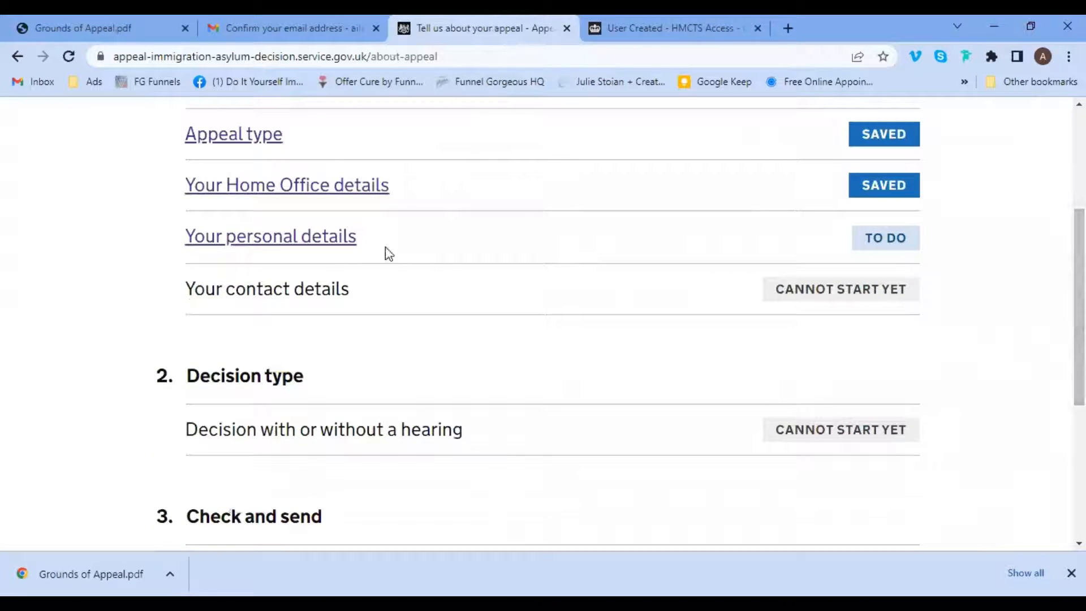
left_click(271, 238)
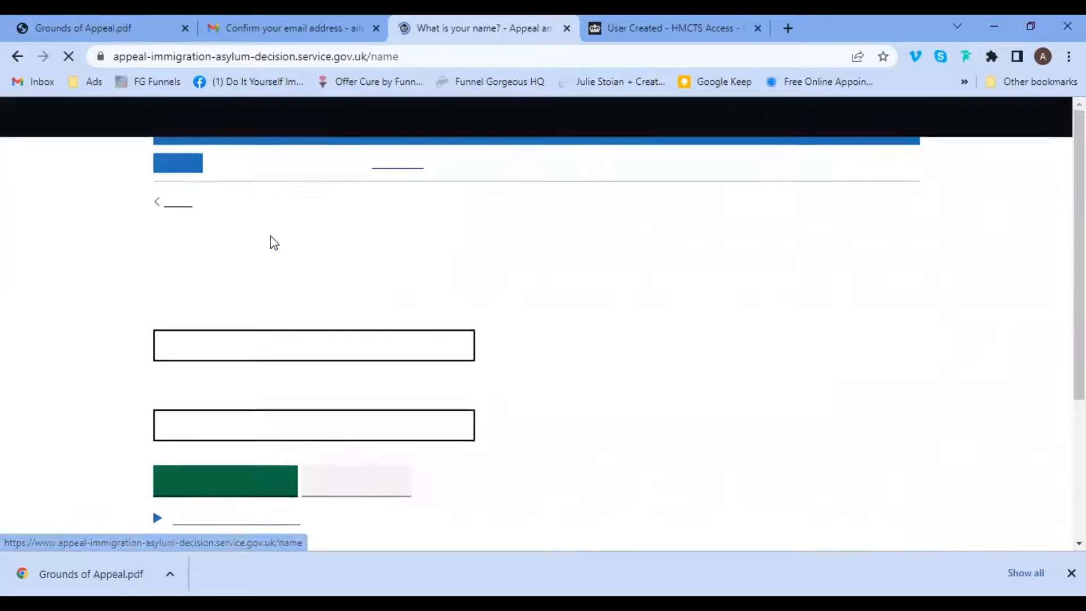
left_click(260, 357)
type("Alile")
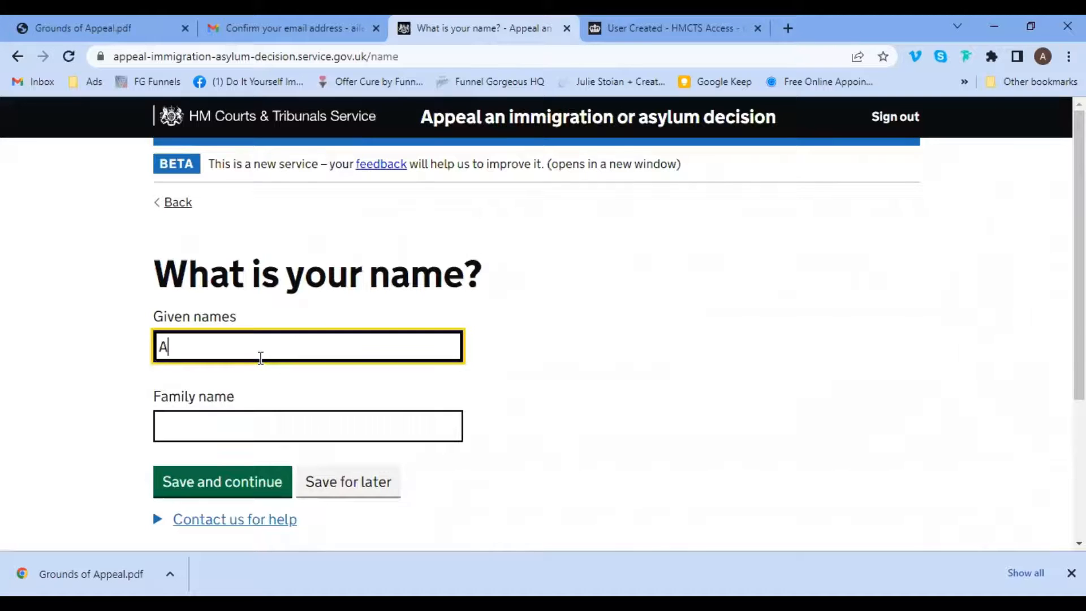
key("BackSpace")
key("BackSpace")
key("BackSpace")
key("BackSpace")
key("Tab")
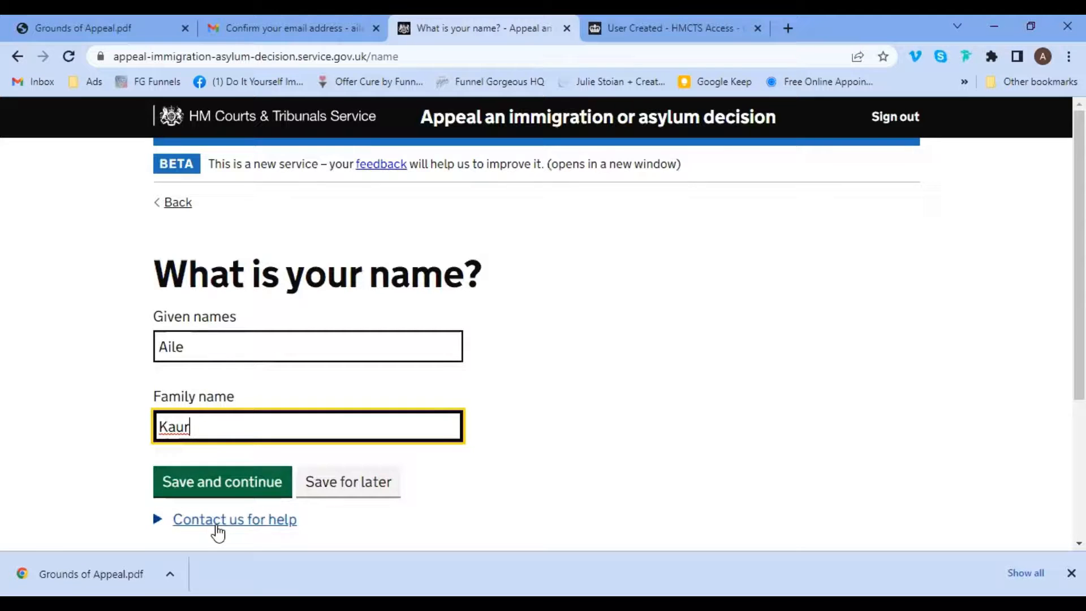
left_click(222, 483)
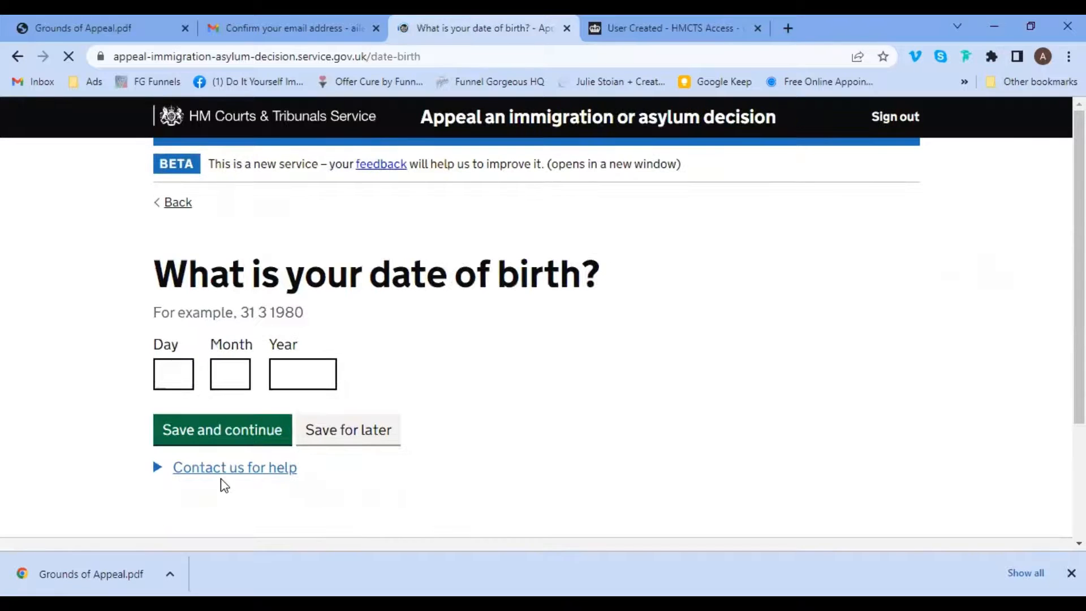
Enter the date of birth 01 01 1981 and save.
left_click(174, 375)
type("01")
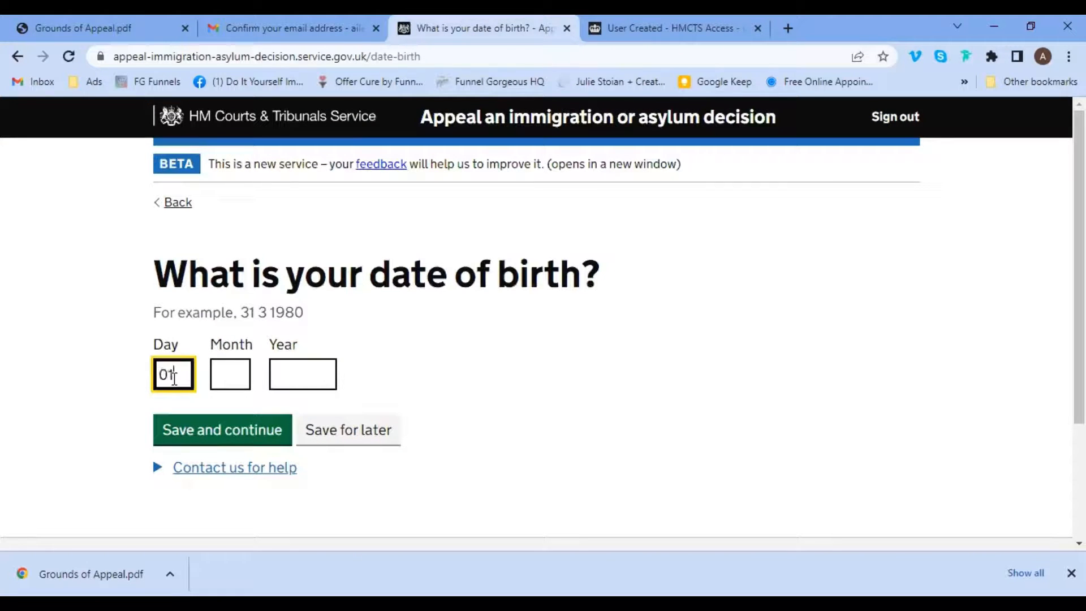
key("Tab")
type("01")
key("Tab")
type("1")
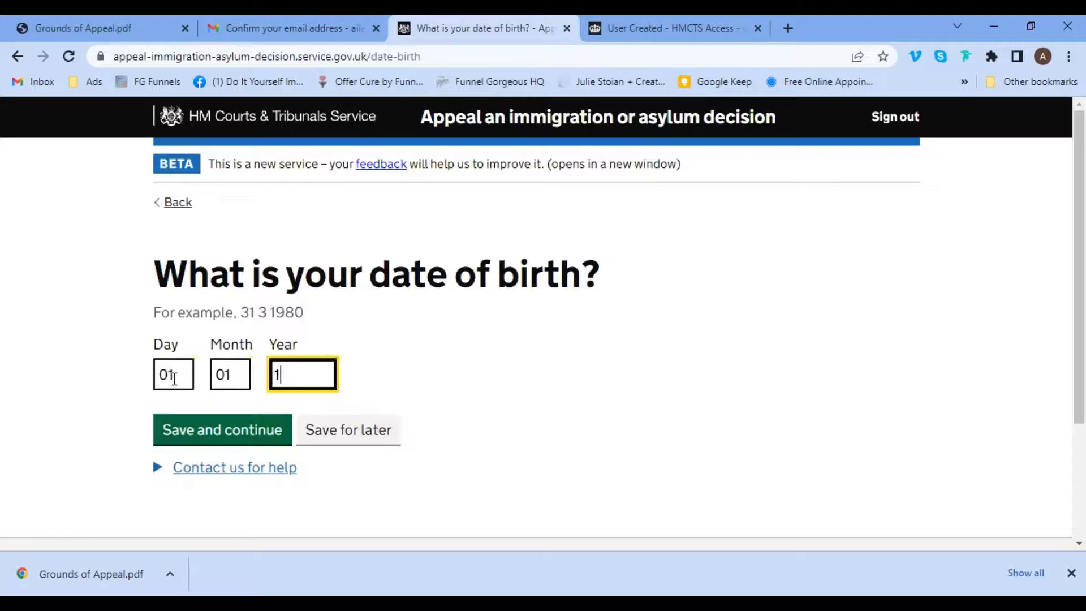
type("981")
left_click(190, 433)
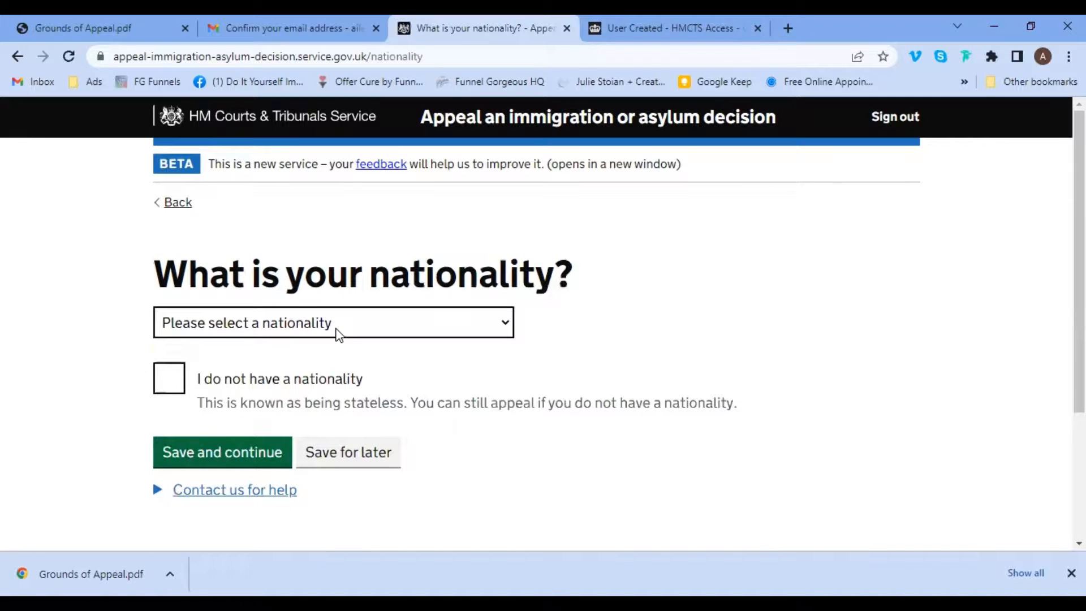
Select India as the nationality and save.
left_click(338, 334)
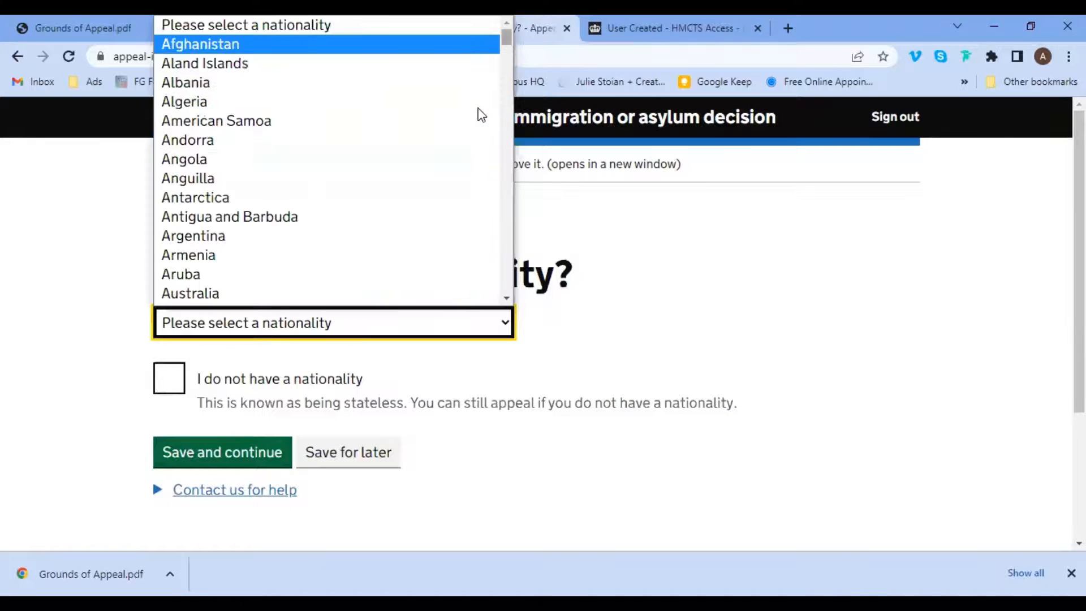
scroll(481, 115, "down", 8)
scroll(481, 114, "down", 20)
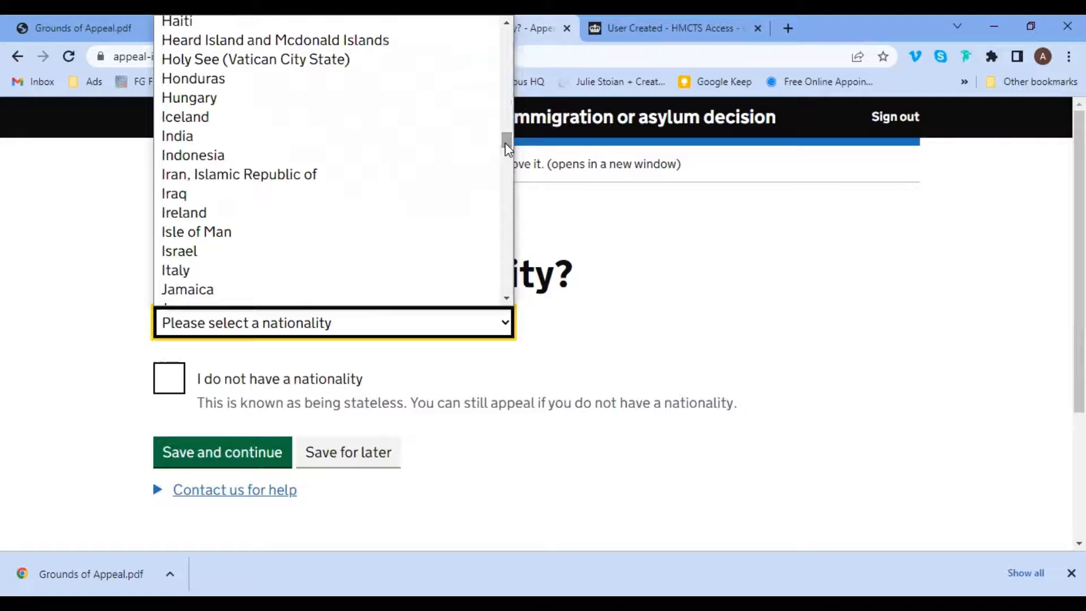
left_click(313, 143)
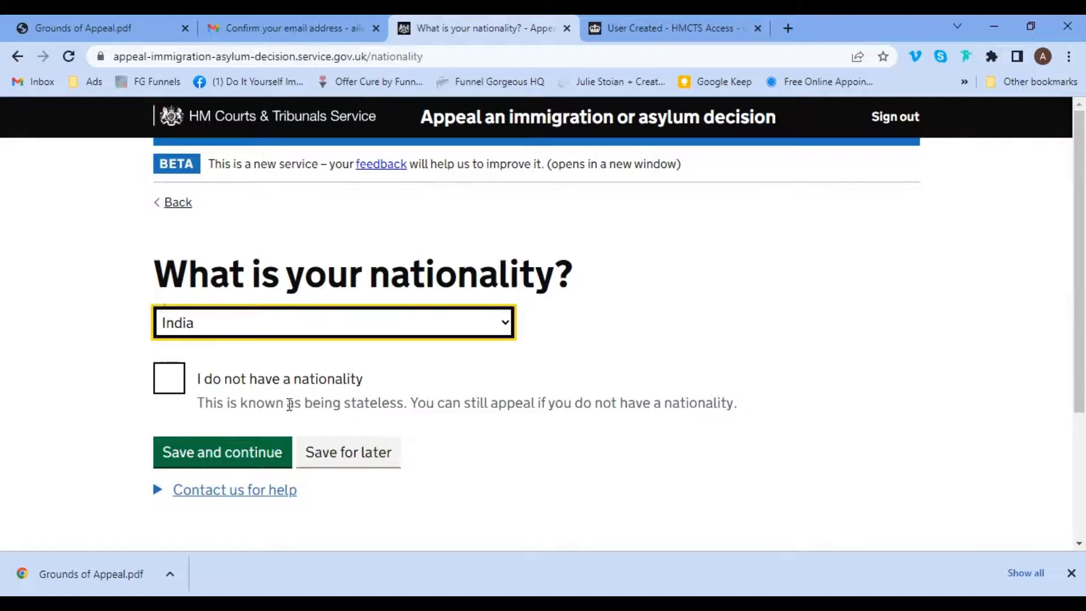
left_click(222, 454)
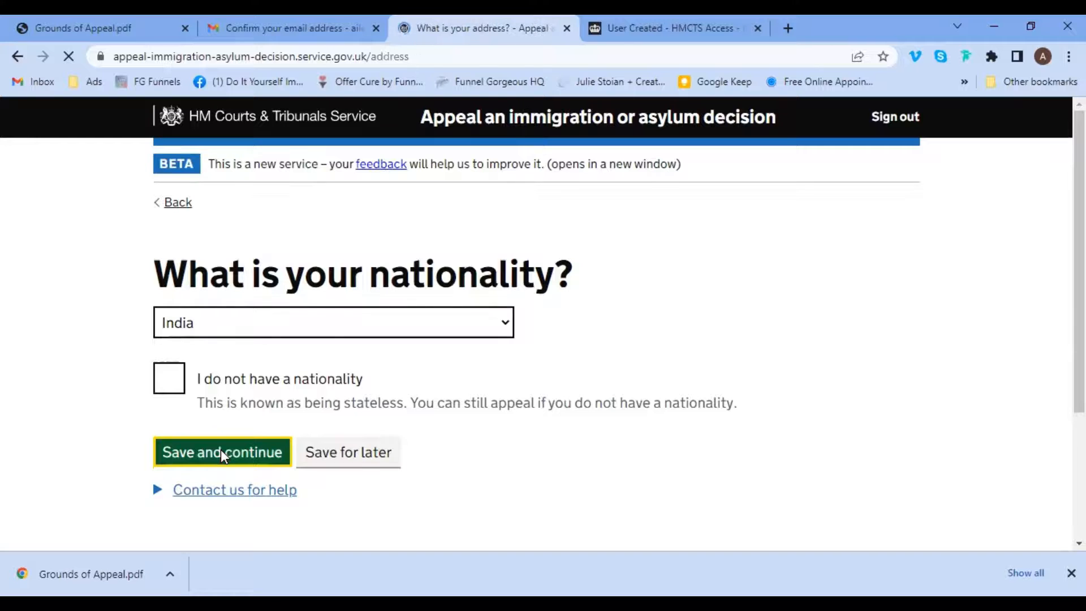
Switch to manual address entry and fill in the appellant's building, street and town.
left_click(214, 348)
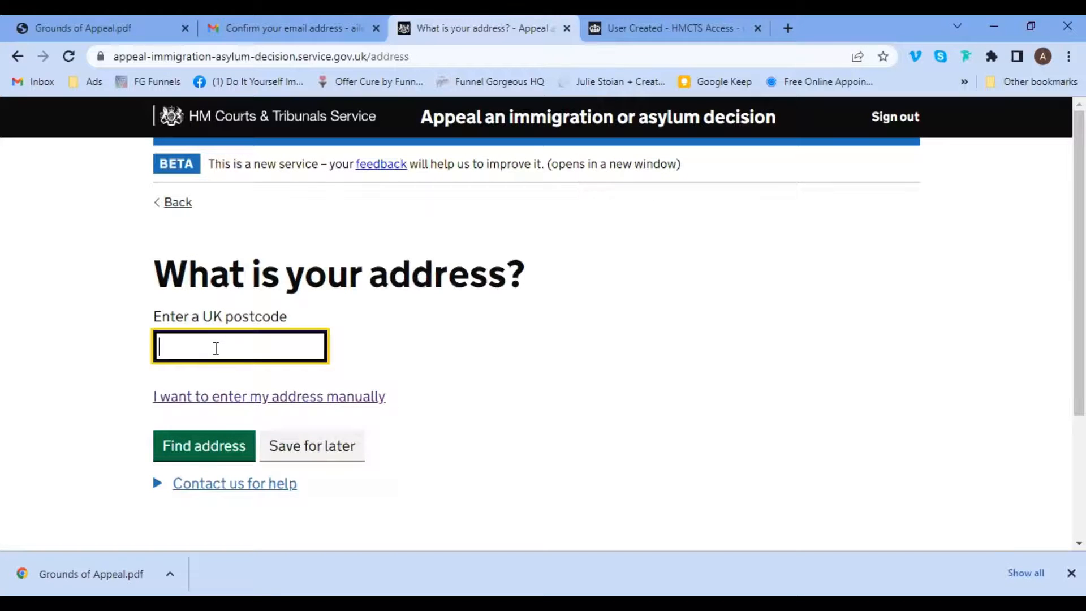
left_click(231, 408)
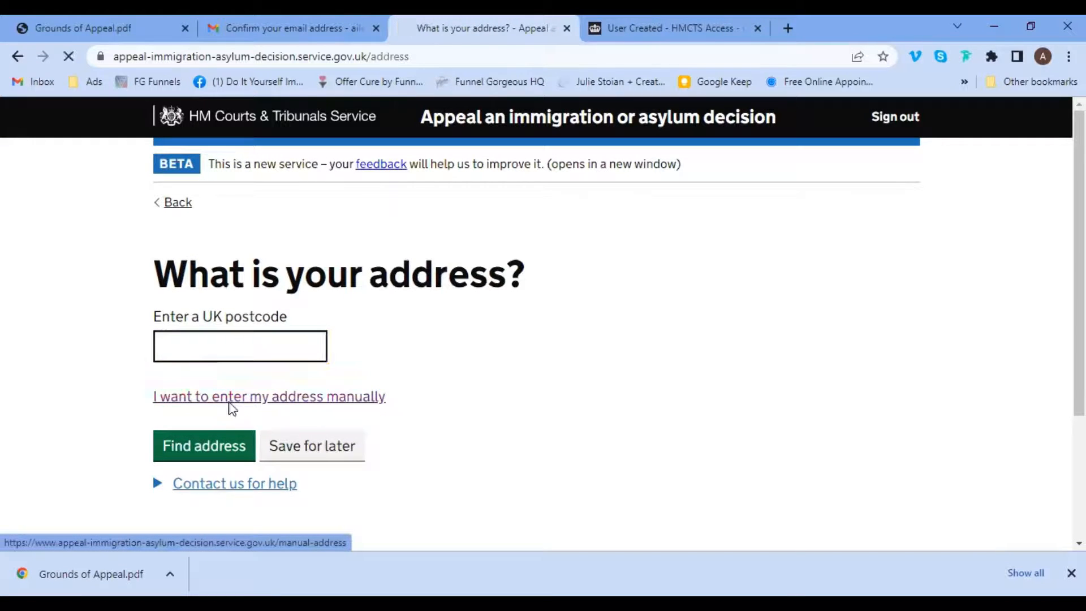
left_click(230, 352)
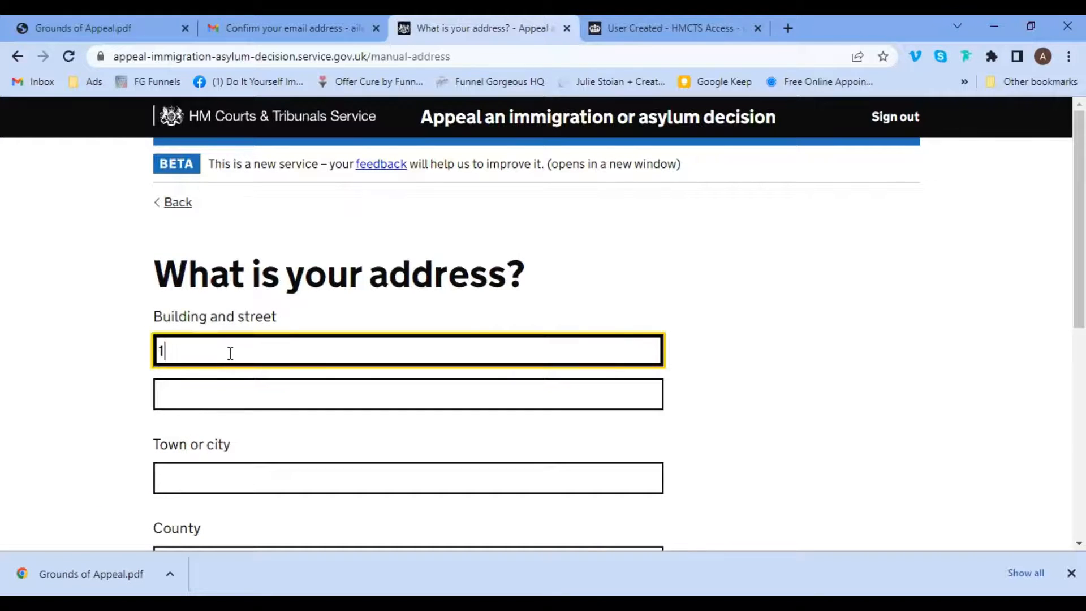
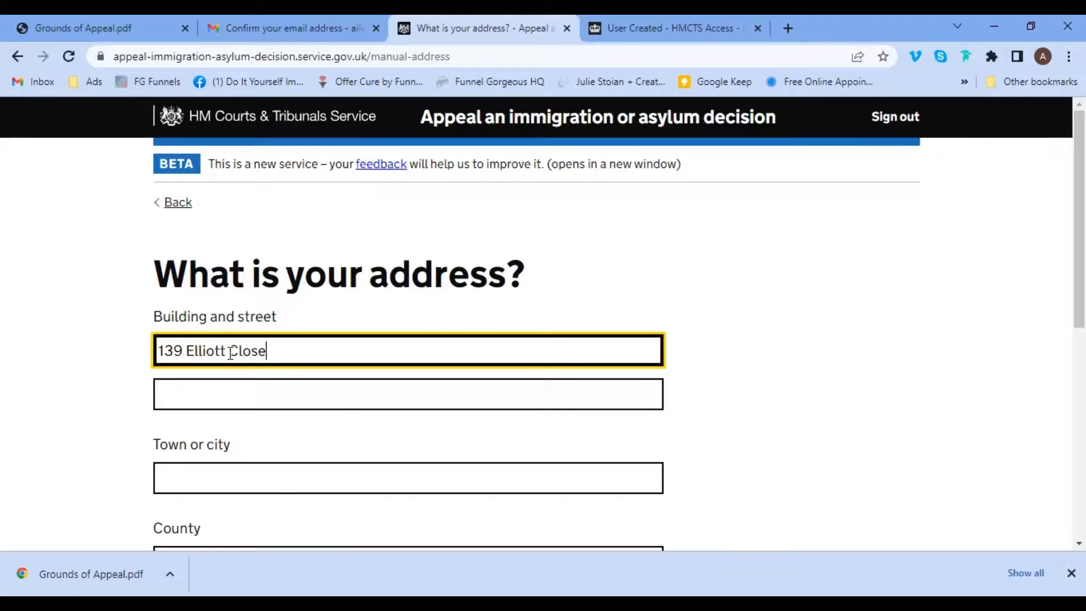
key("Tab")
key("Tab")
type("Exet")
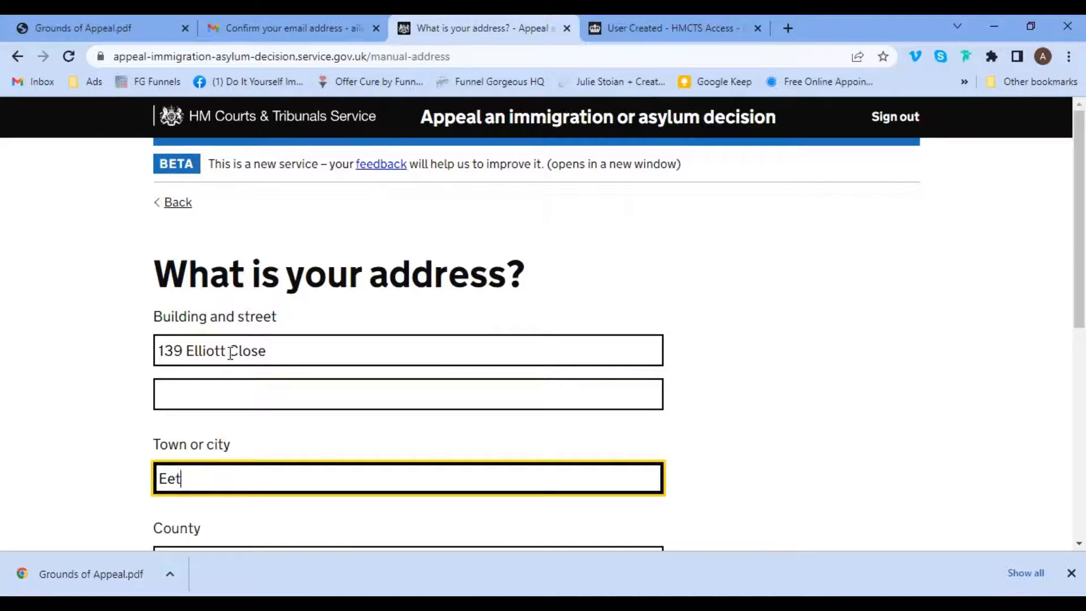
key("BackSpace")
key("BackSpace")
type("xeter")
Fill in the county and postcode, then save the address.
key("Tab")
type("Devon")
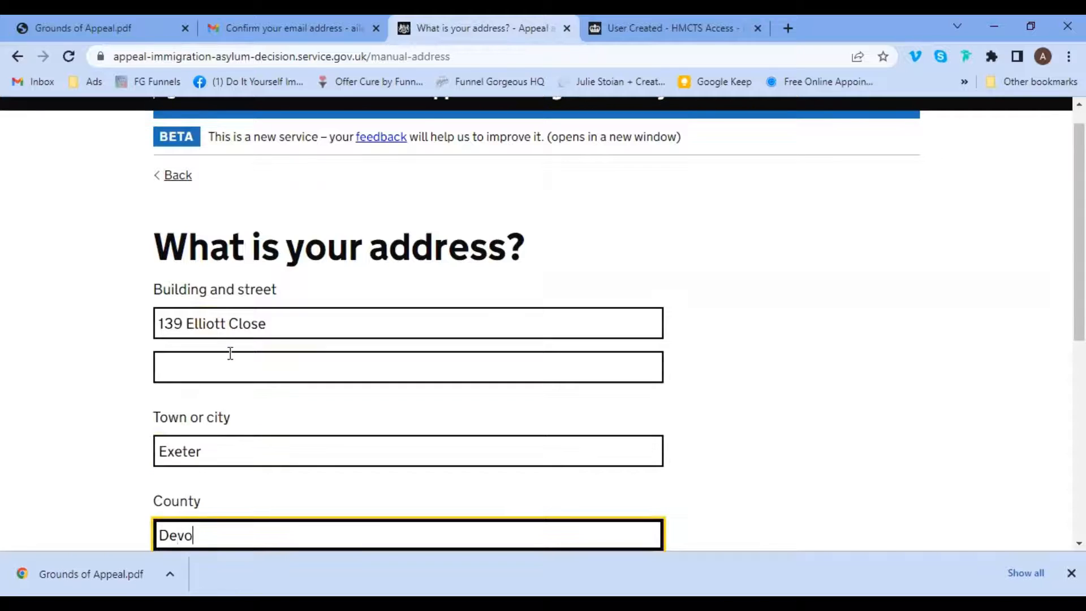
key("Tab")
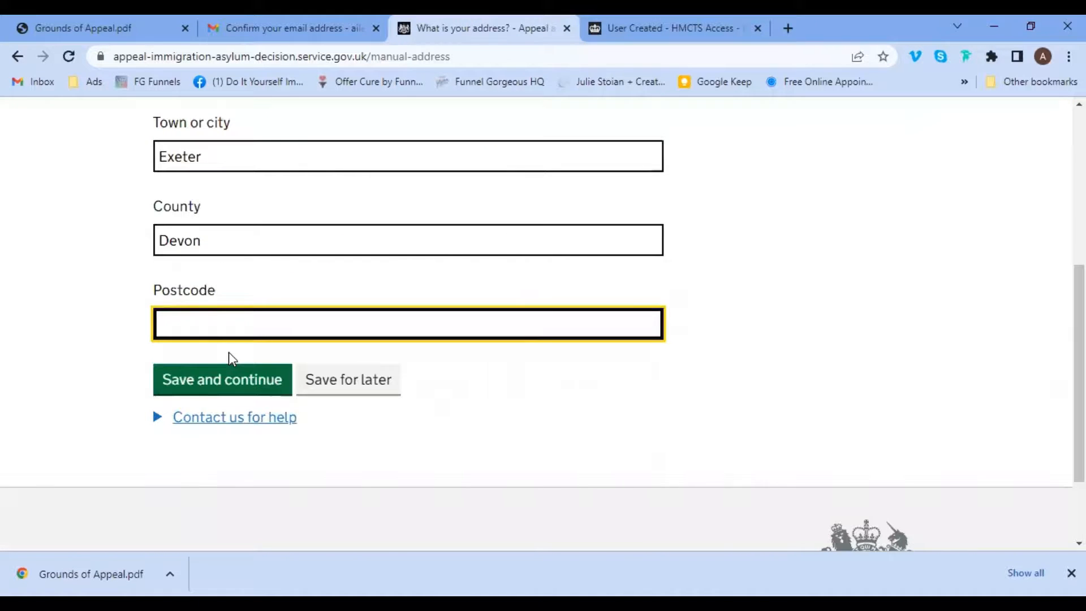
type("EX1 3PS")
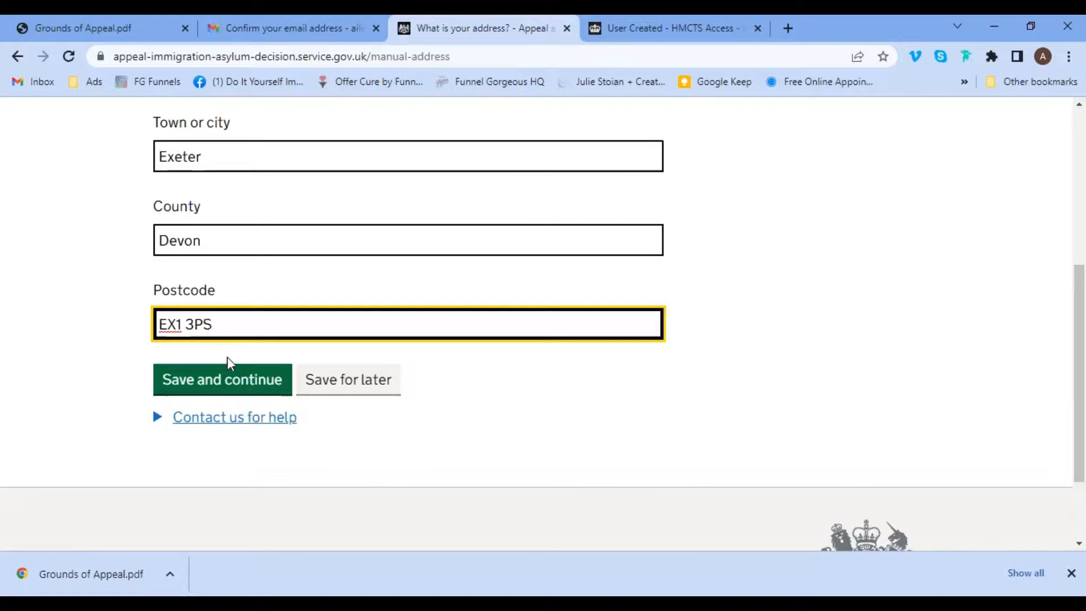
left_click(225, 378)
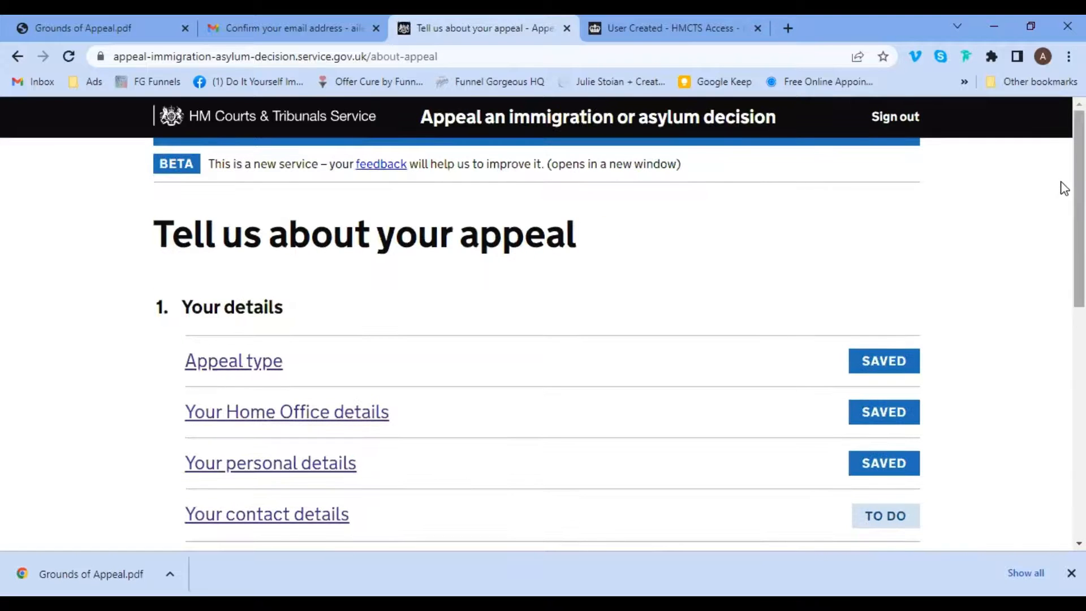
In Your contact details, choose Email only, enter the appellant's email address, and save.
scroll(1062, 242, "down", 4)
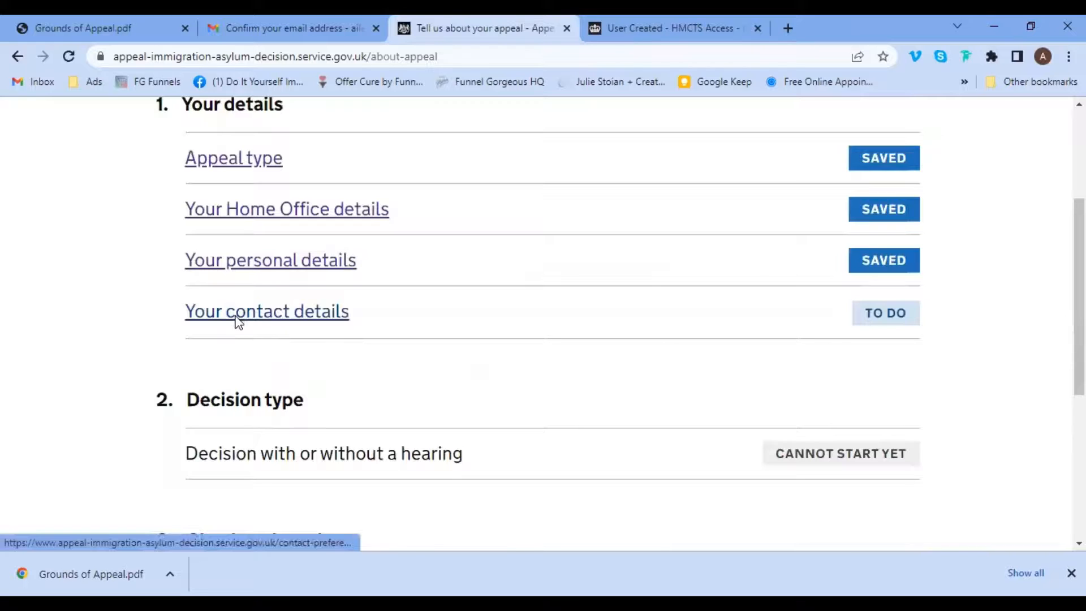
left_click(238, 321)
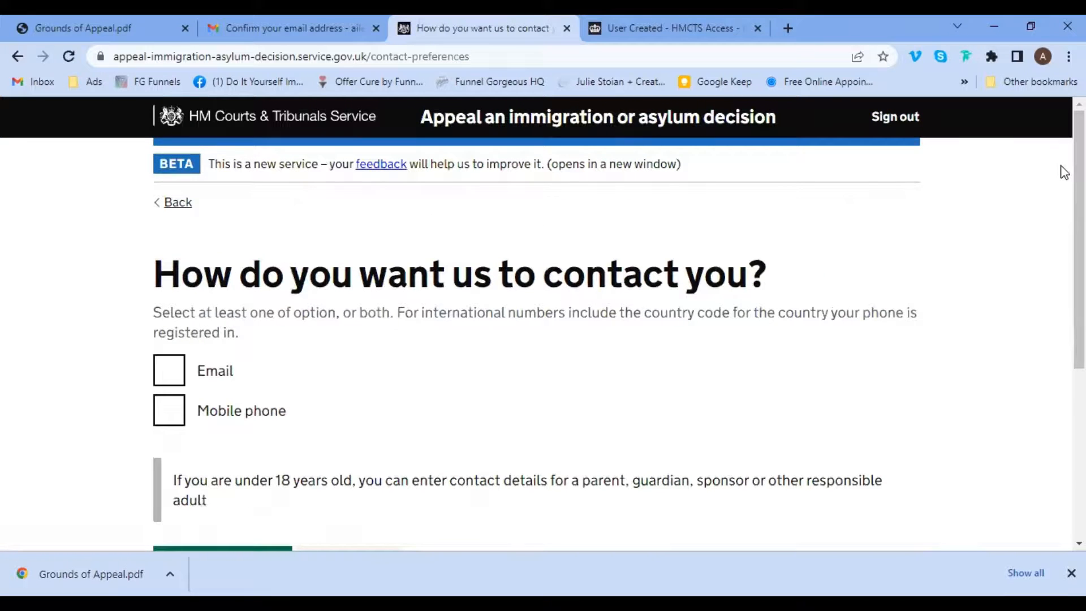
scroll(1061, 226, "down", 2)
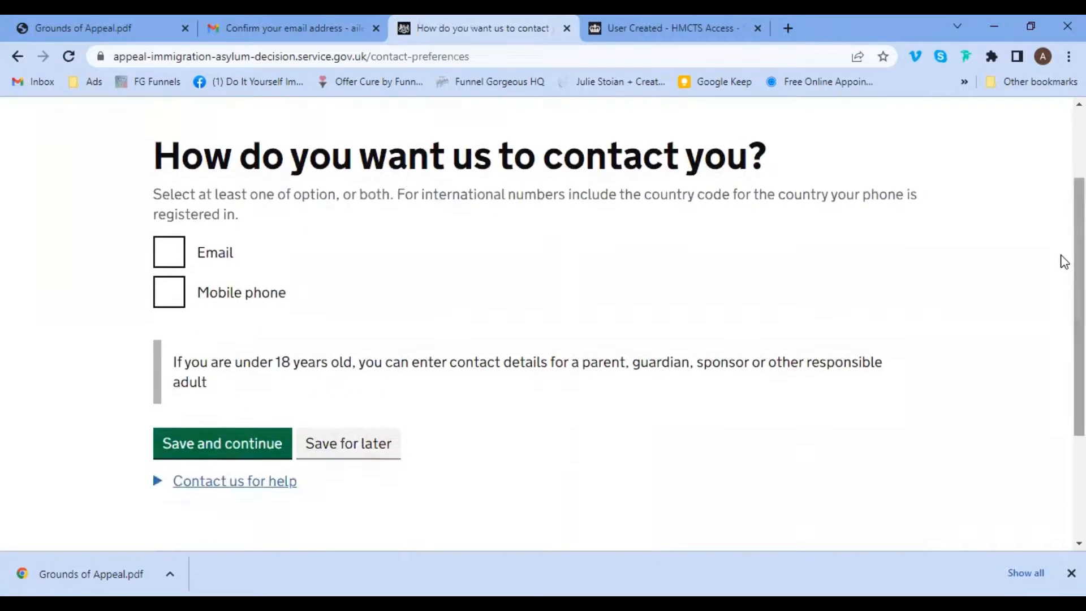
left_click(167, 259)
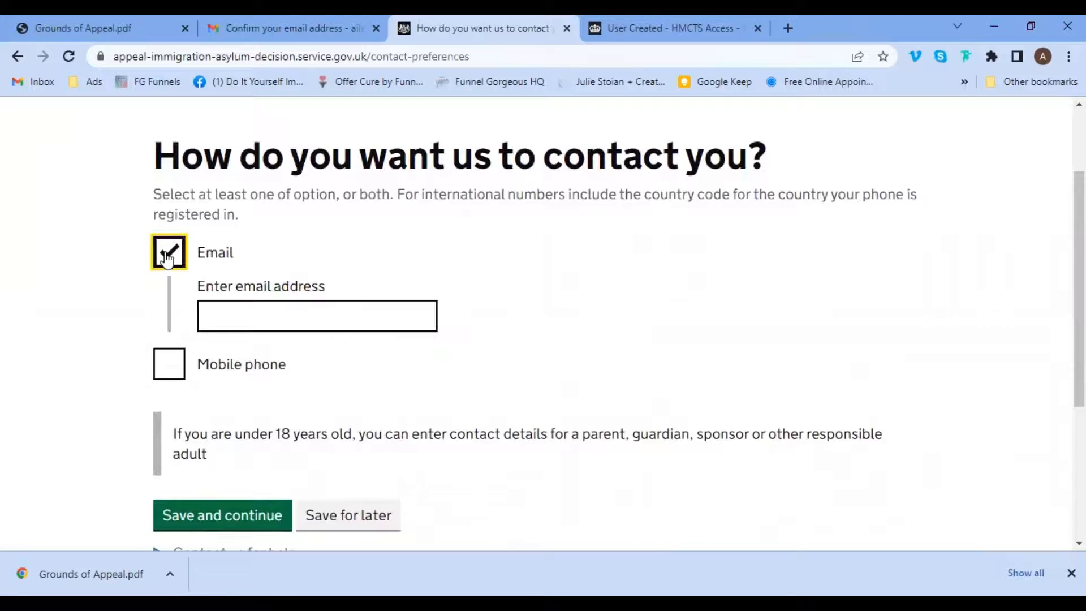
left_click(279, 321)
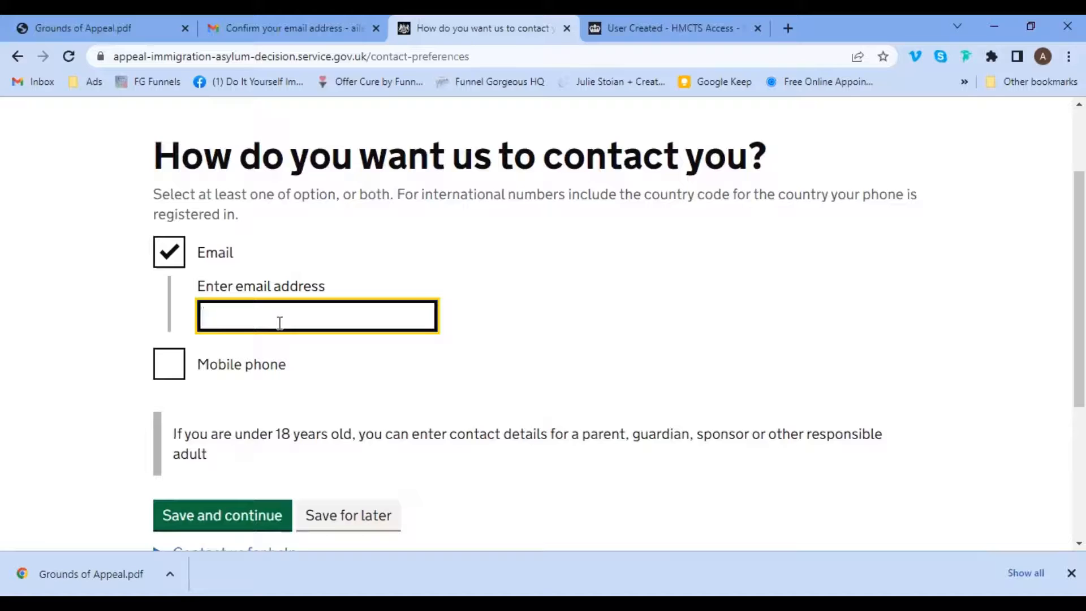
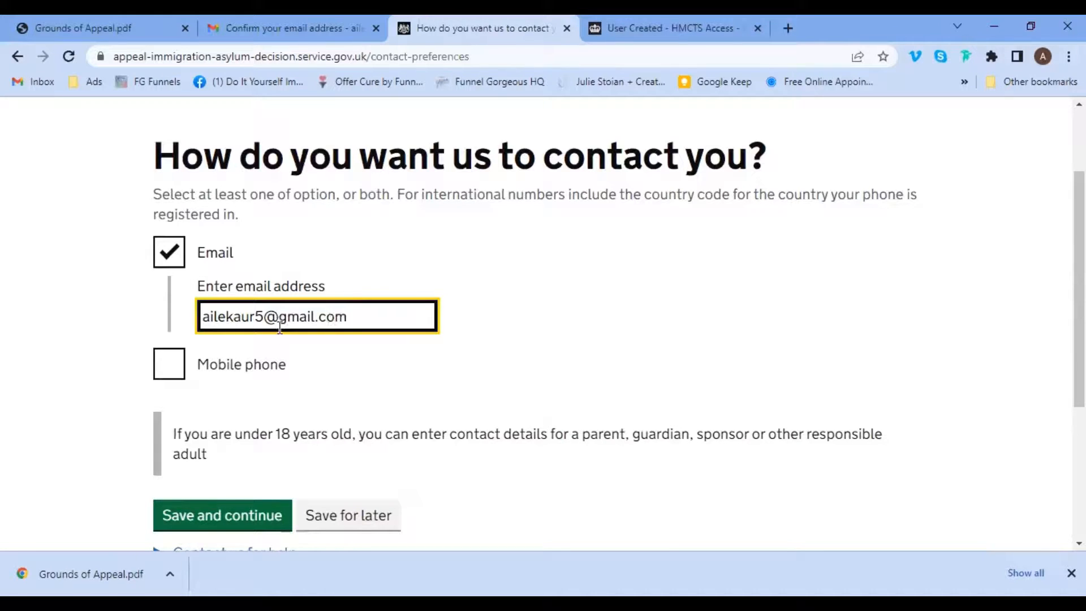
left_click(170, 372)
left_click(242, 439)
left_click(175, 364)
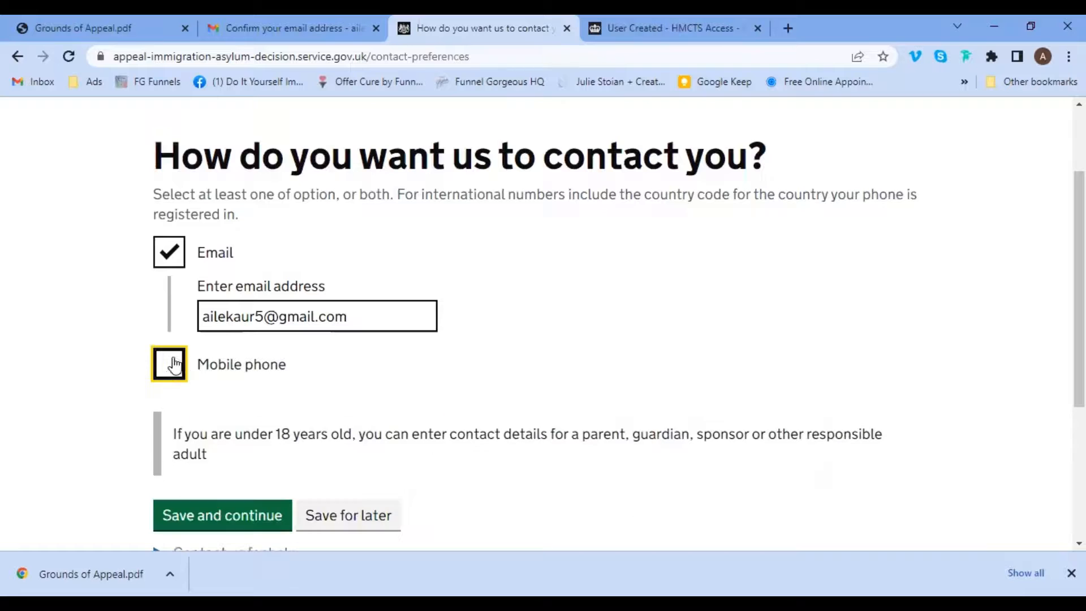
scroll(1061, 315, "down", 2)
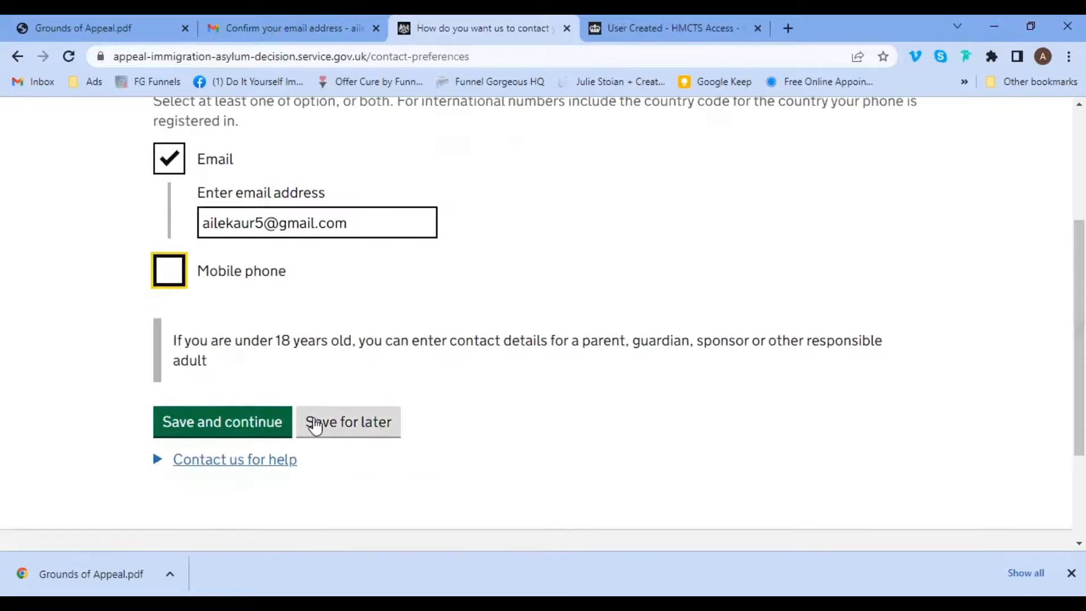
left_click(237, 429)
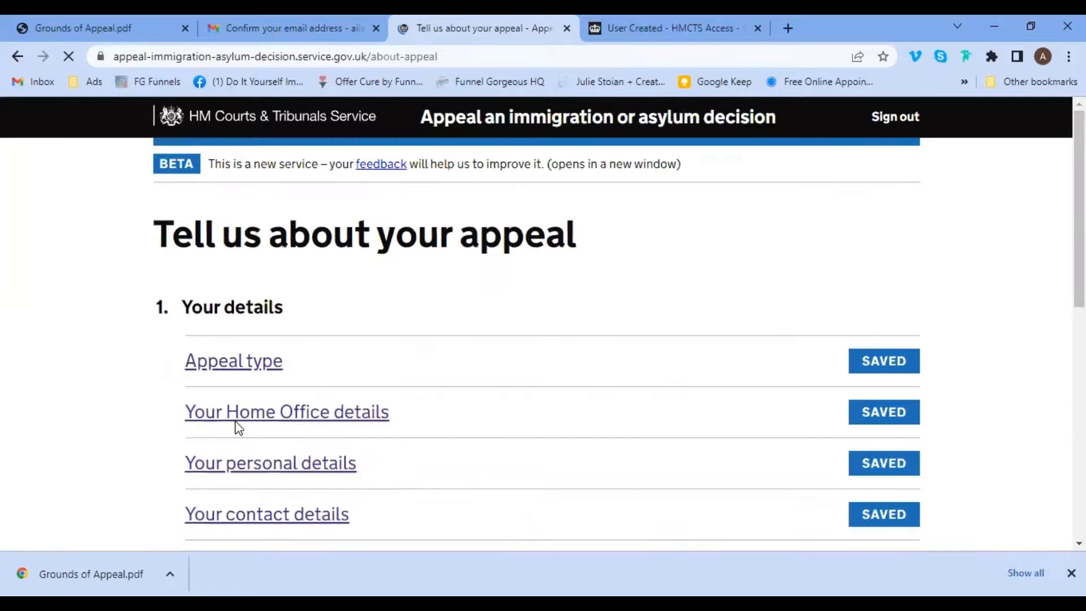
Choose 'I want the appeal to be decided with a hearing' (£140 fee) and save.
scroll(1062, 221, "down", 7)
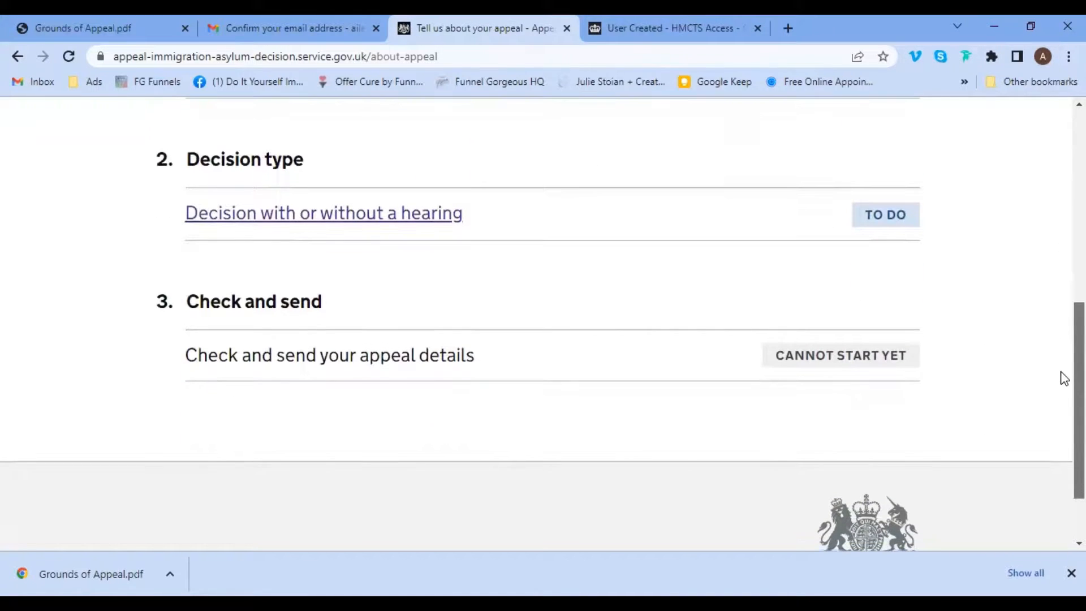
scroll(1063, 378, "up", 1)
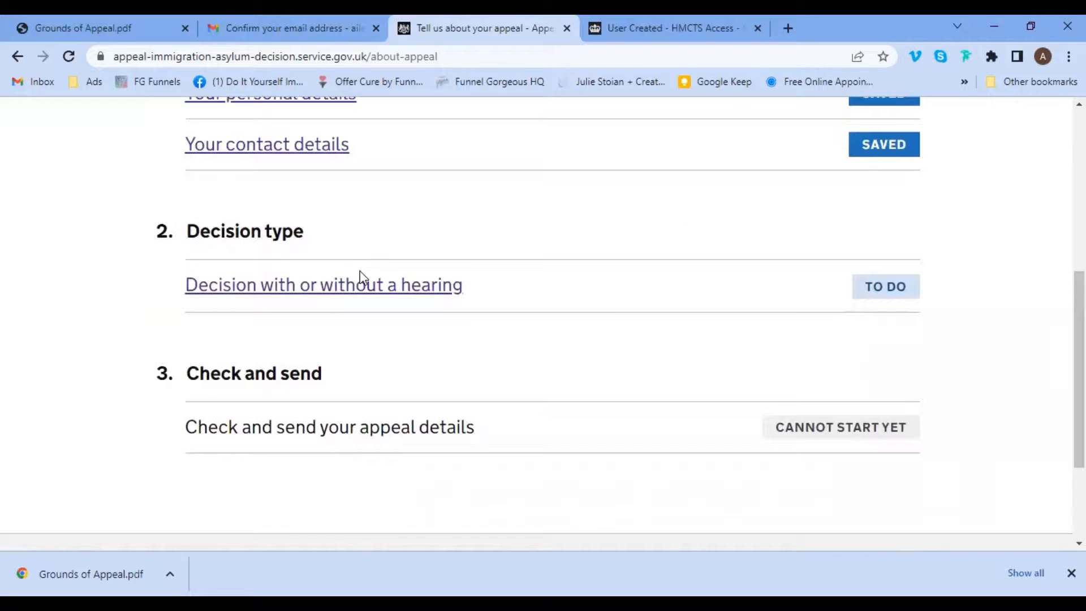
left_click(269, 293)
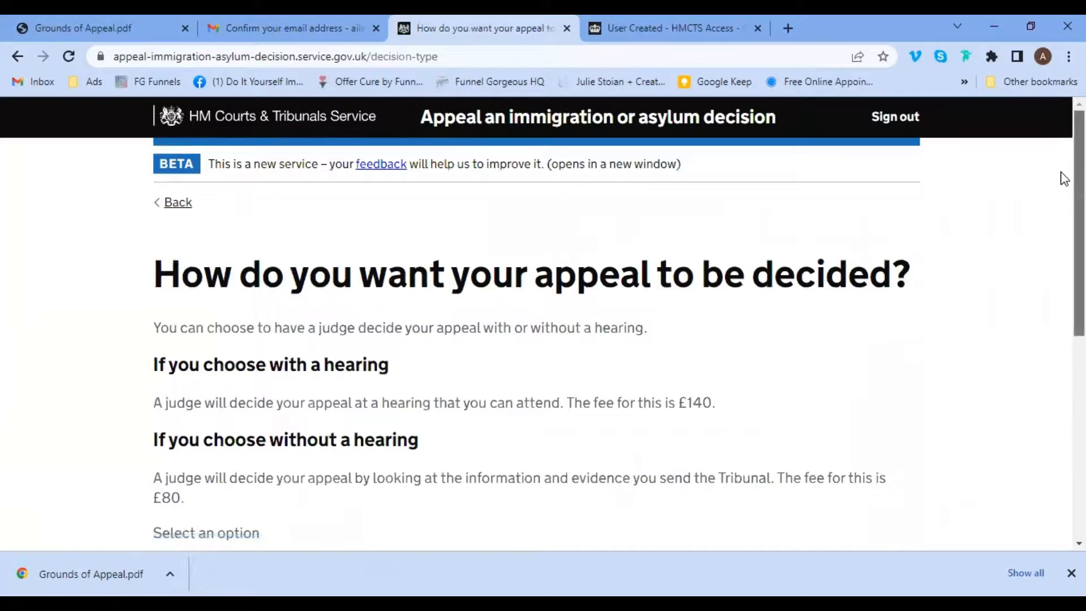
scroll(1062, 227, "down", 2)
scroll(1064, 239, "down", 2)
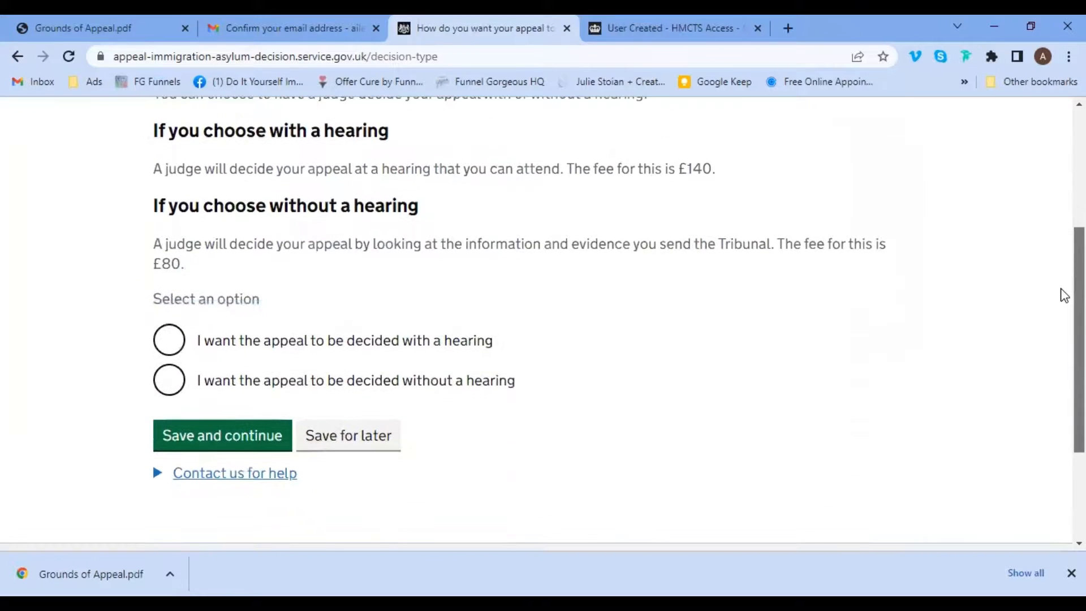
left_click(173, 383)
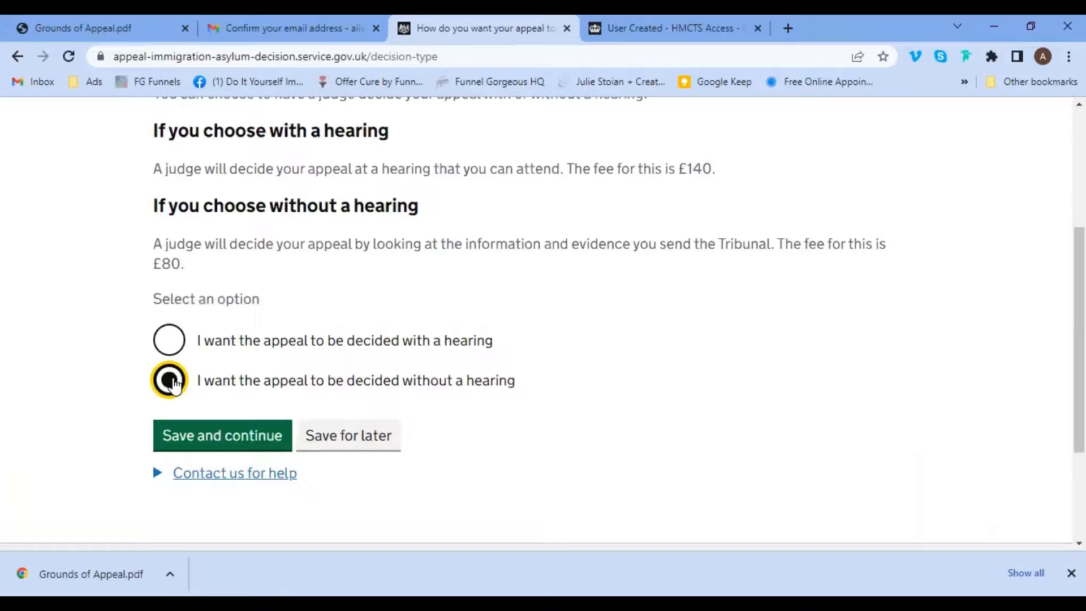
left_click(170, 355)
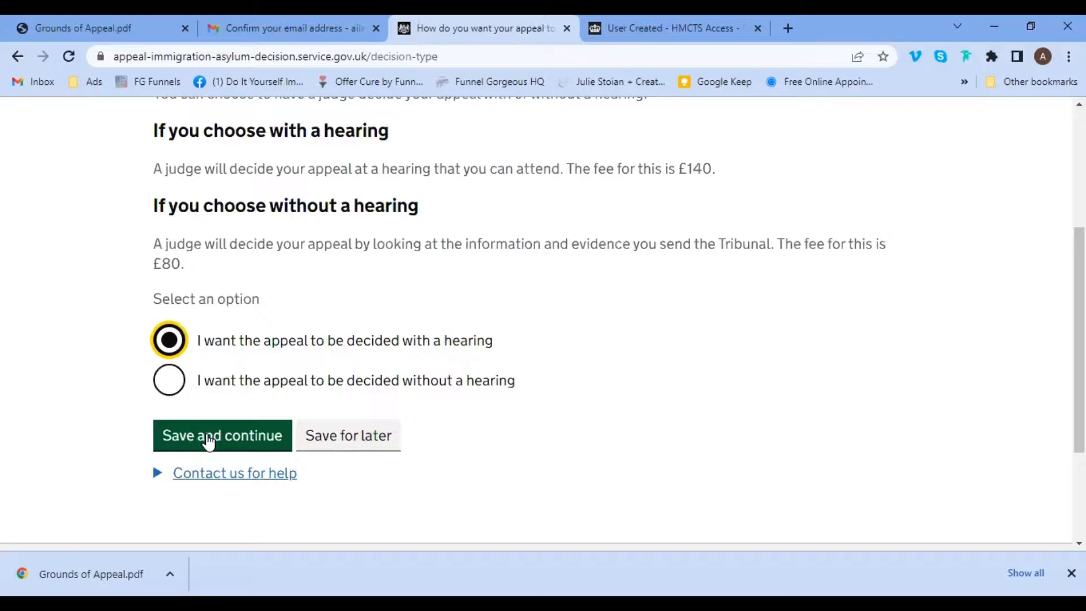
left_click(208, 439)
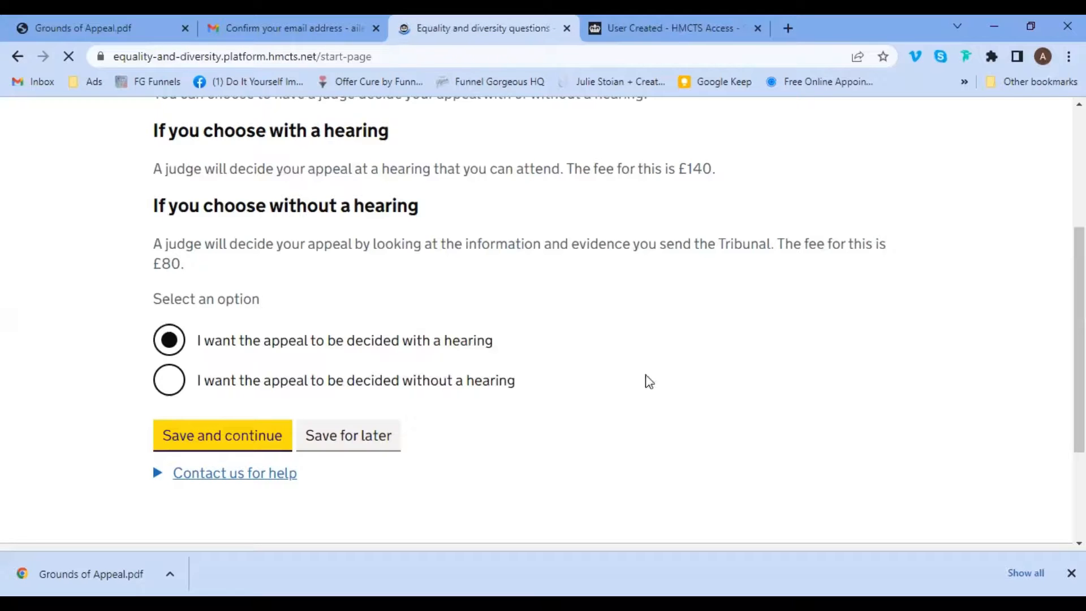
Choose 'I don't want to answer these questions' on the Equality and diversity page.
scroll(1059, 266, "down", 1)
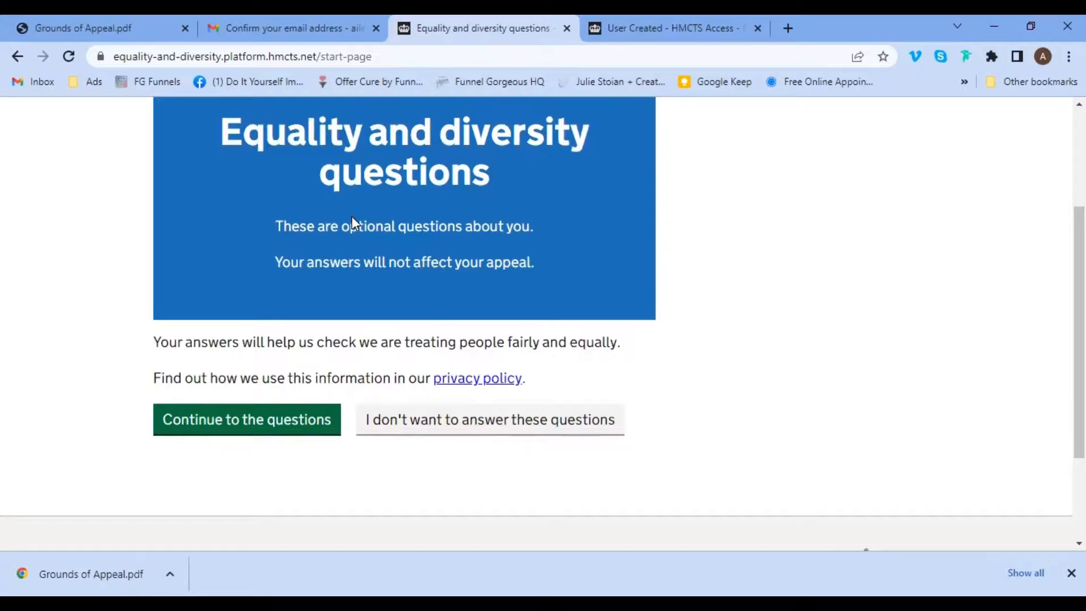
left_click_drag(345, 226, 526, 222)
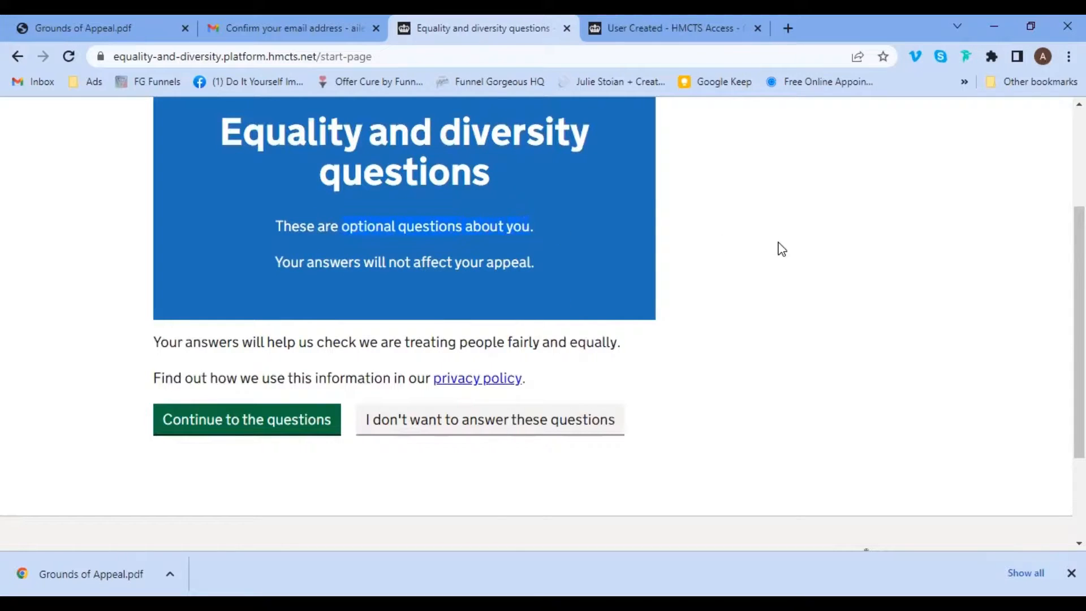
left_click_drag(1059, 322, 1059, 343)
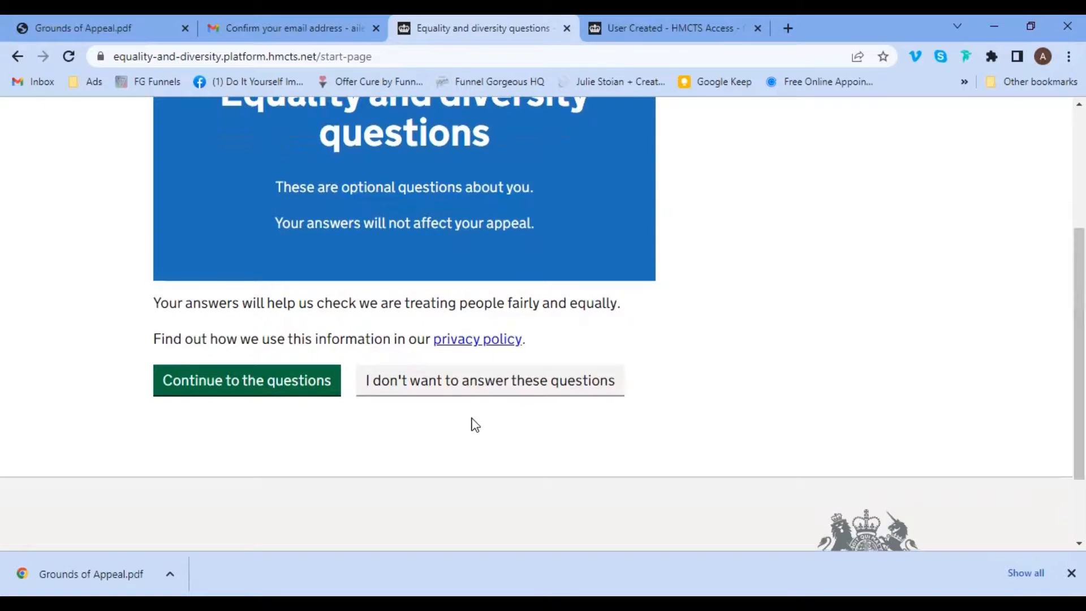
left_click(442, 395)
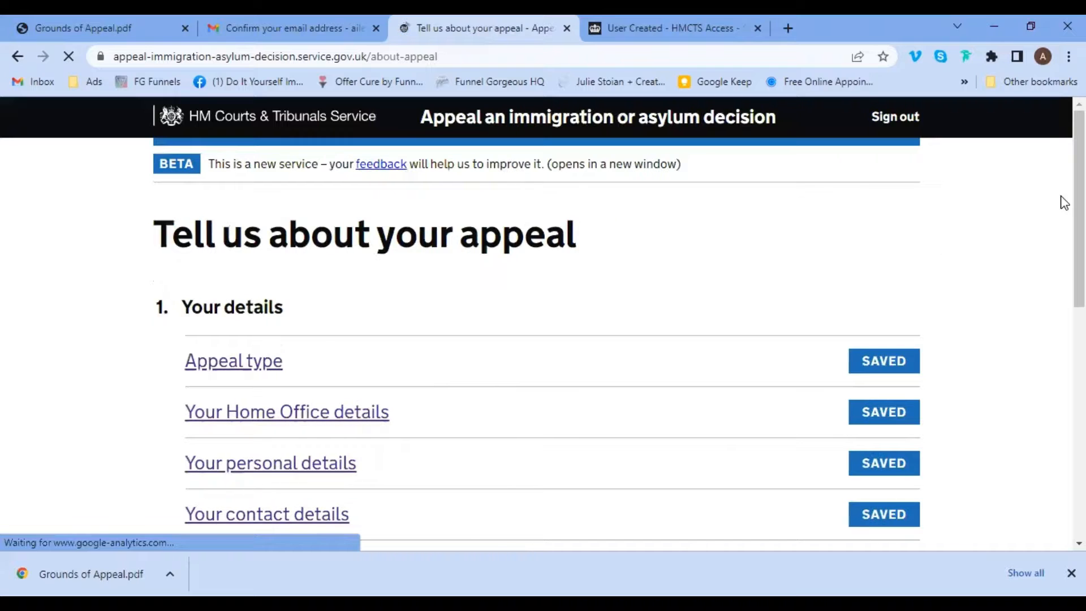
Open 'Check and send your appeal details' and scroll through the answers summary.
scroll(1060, 226, "down", 2)
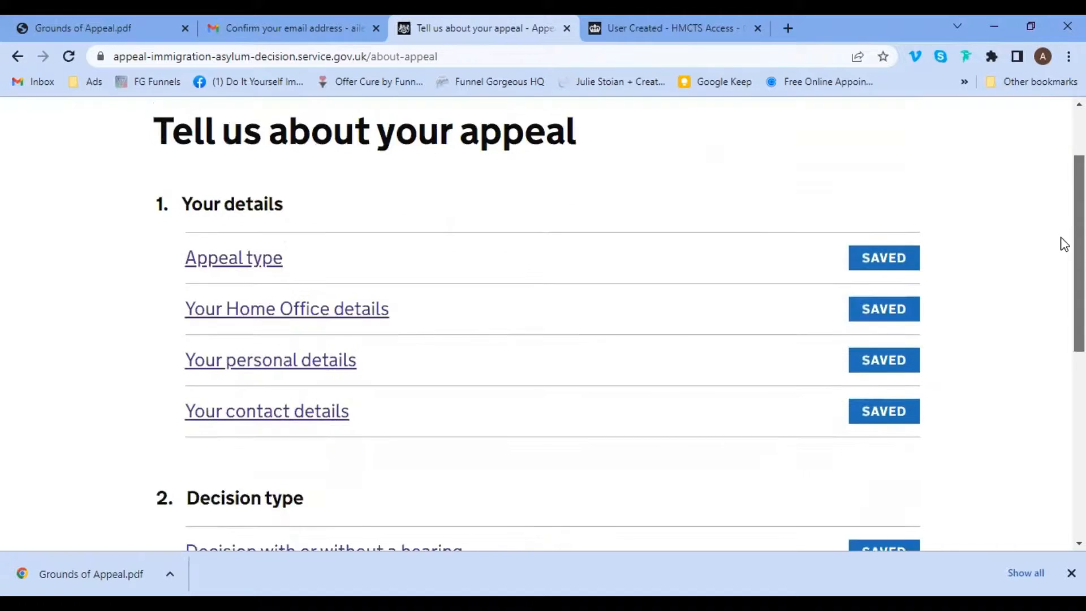
scroll(1062, 265, "down", 3)
scroll(1060, 333, "down", 3)
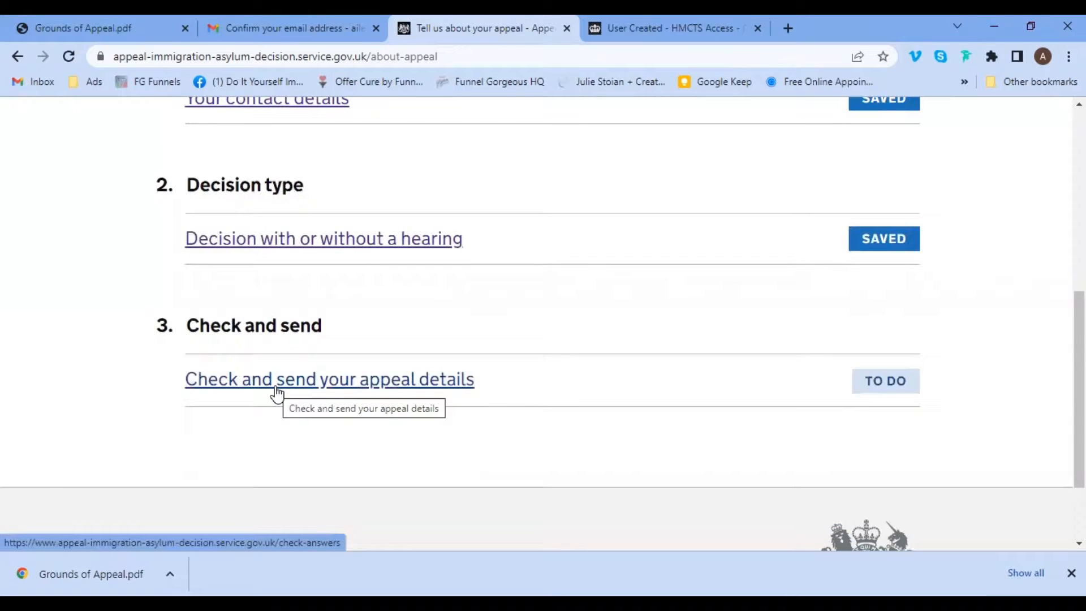
left_click(275, 384)
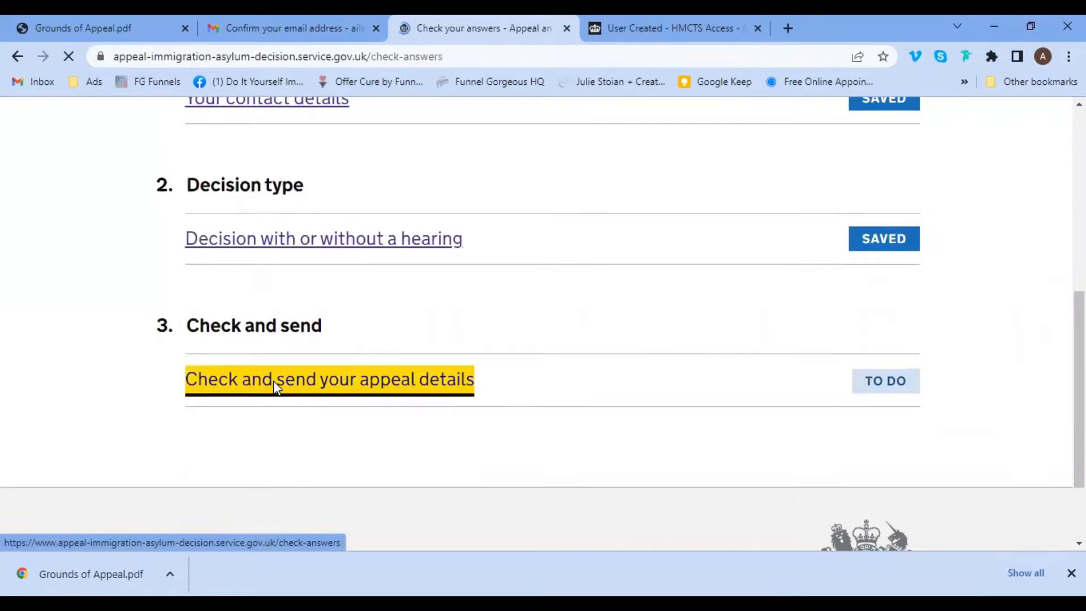
scroll(1063, 186, "down", 3)
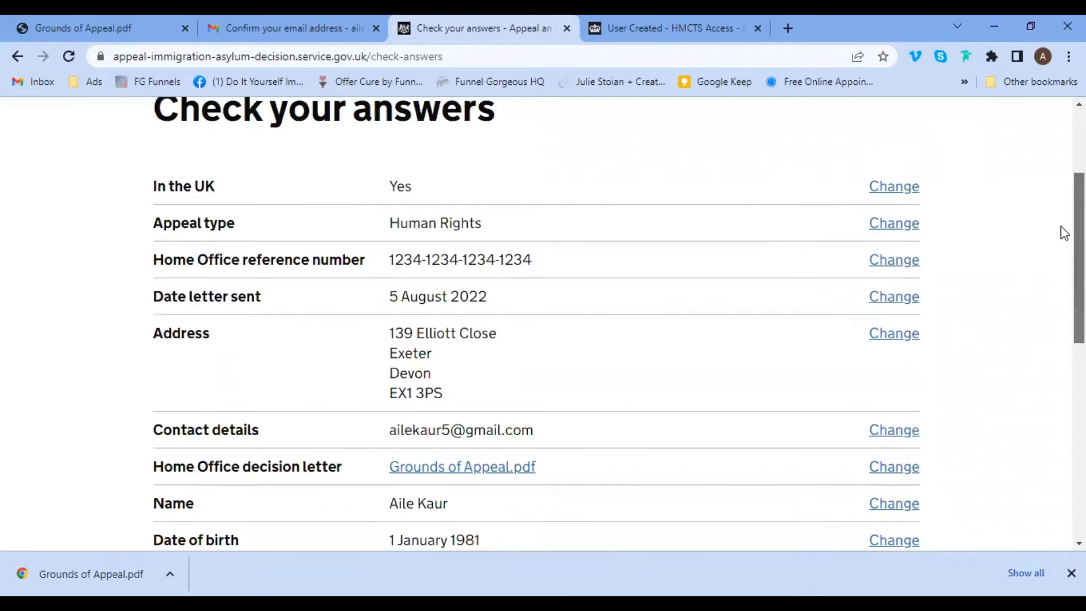
scroll(1061, 215, "up", 1)
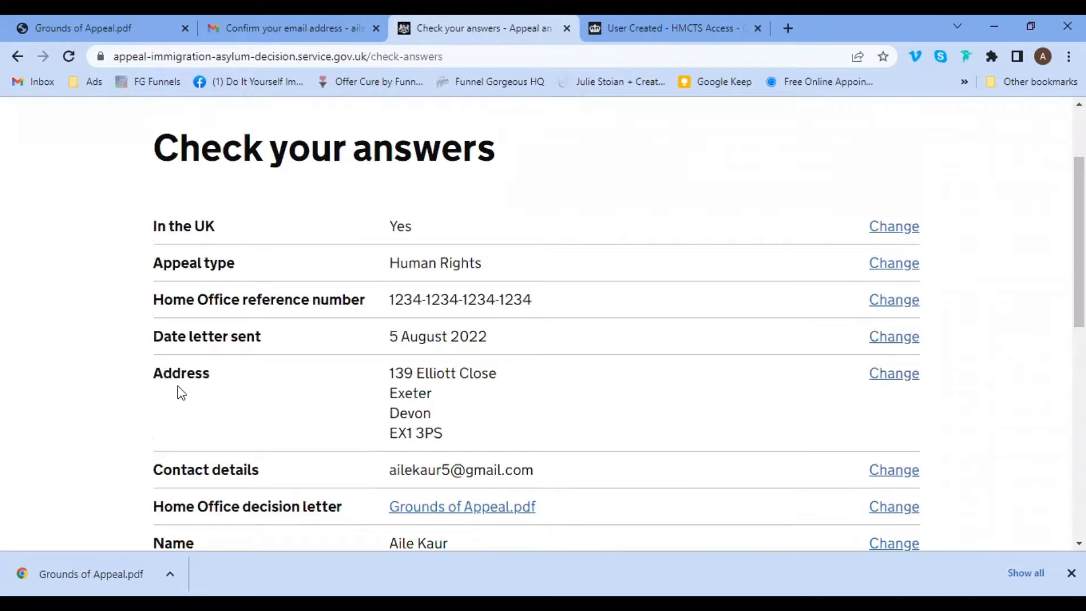
scroll(1062, 213, "down", 1)
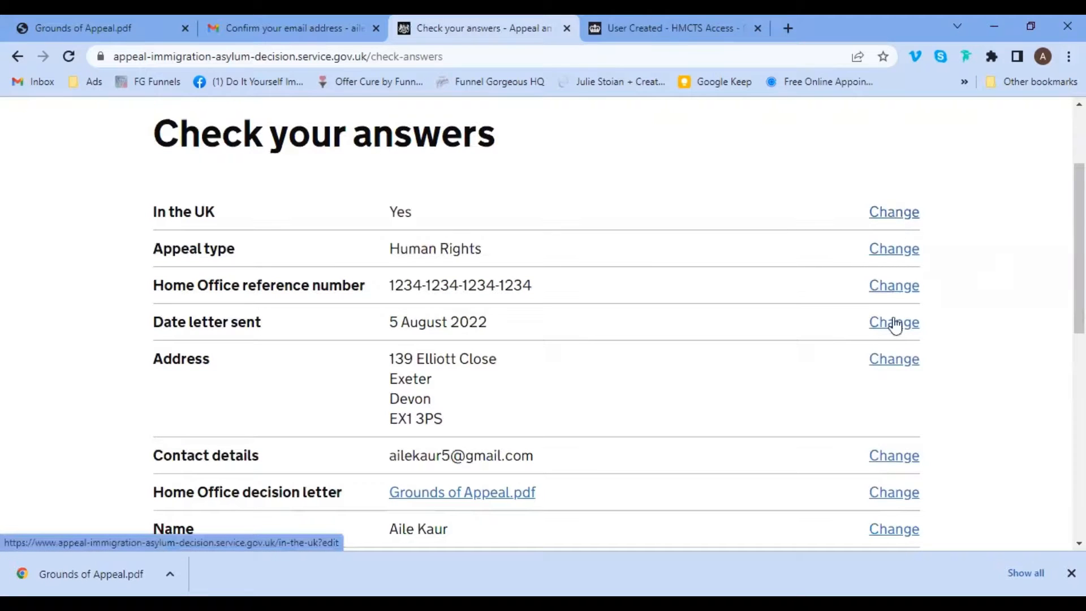
Reopen the Address answer and save it unchanged, returning to Check your answers.
left_click(895, 359)
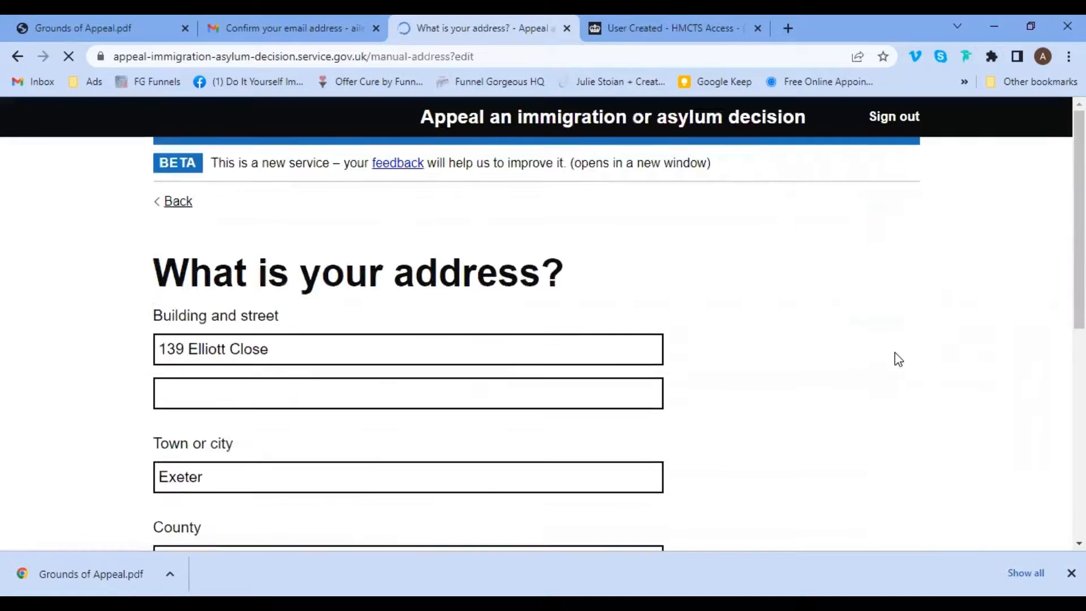
scroll(1064, 325, "down", 5)
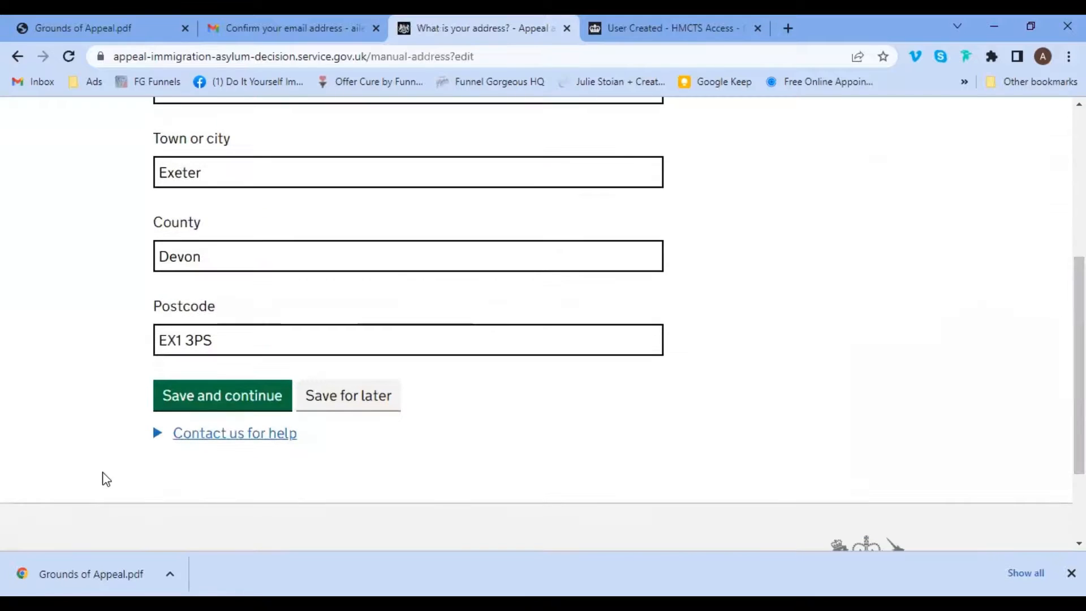
left_click(185, 405)
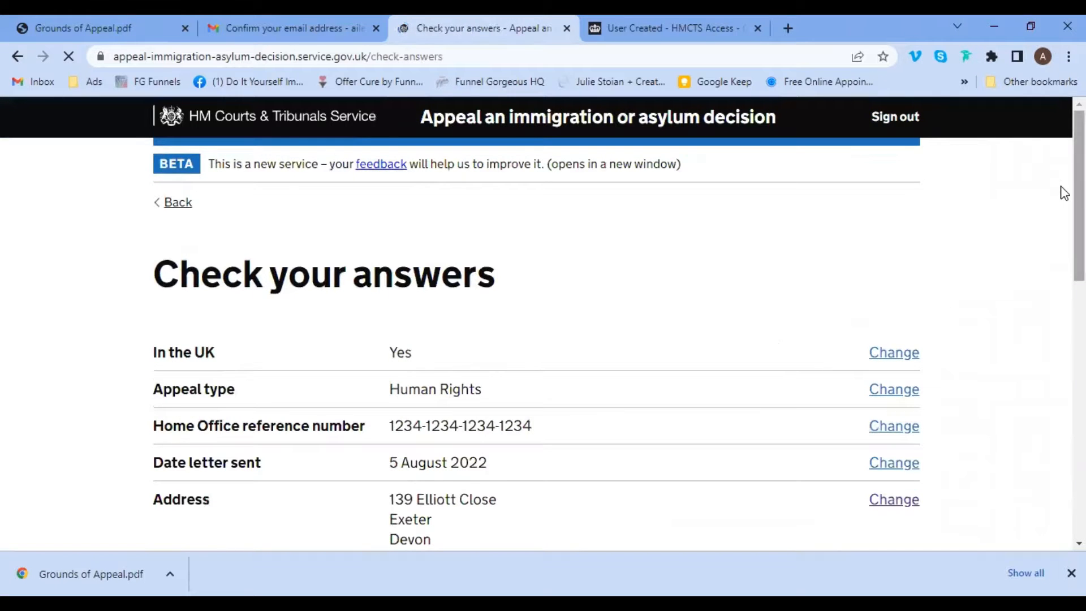
Tick the Statement of truth 'I believe the information I have given is true'.
scroll(1063, 235, "down", 1)
scroll(1063, 235, "down", 6)
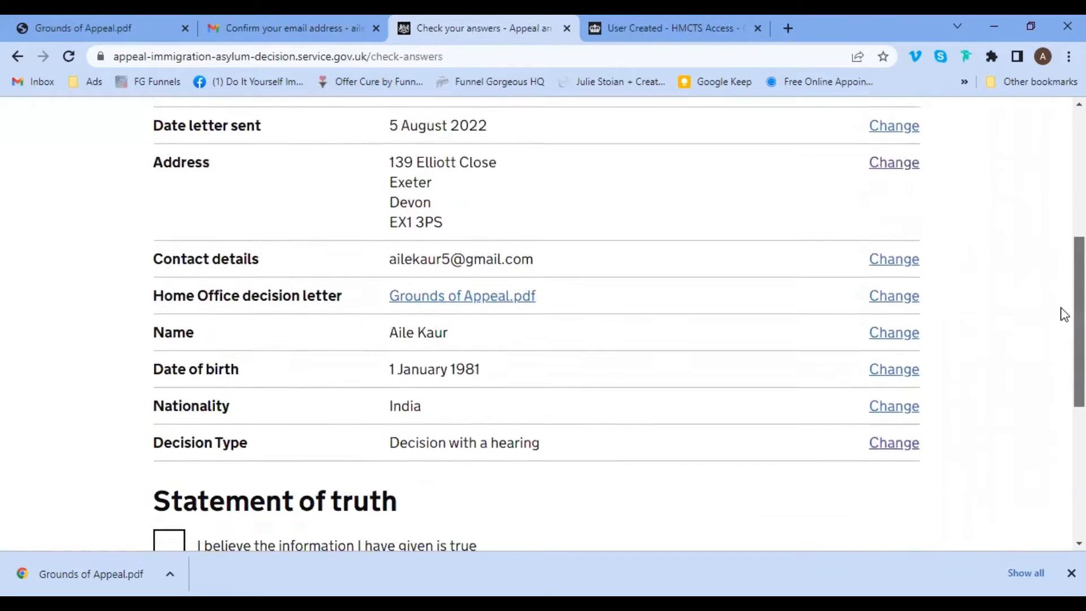
scroll(1063, 336, "down", 2)
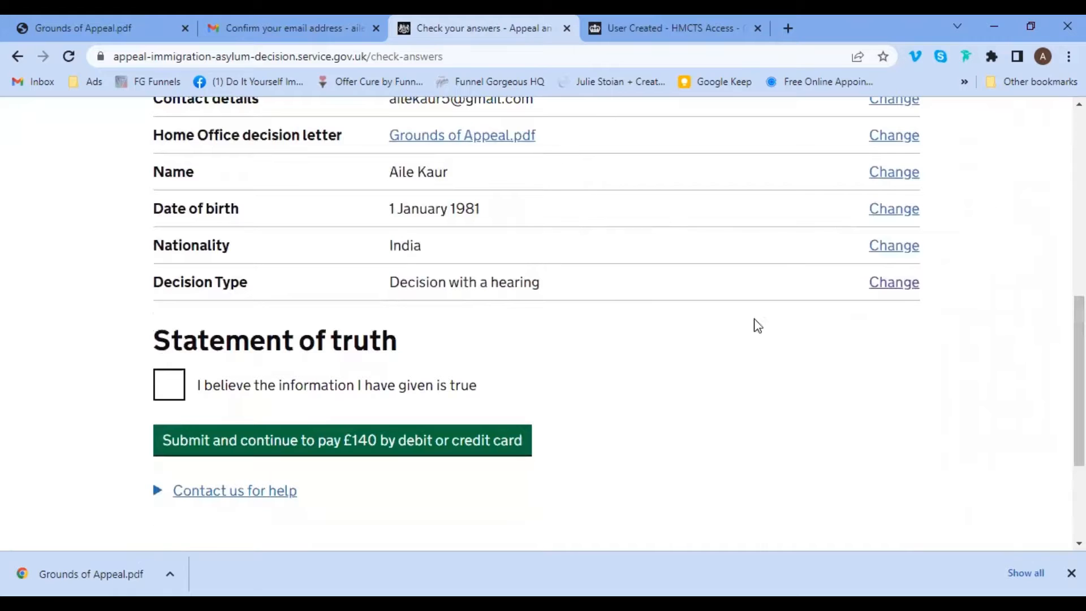
left_click(169, 388)
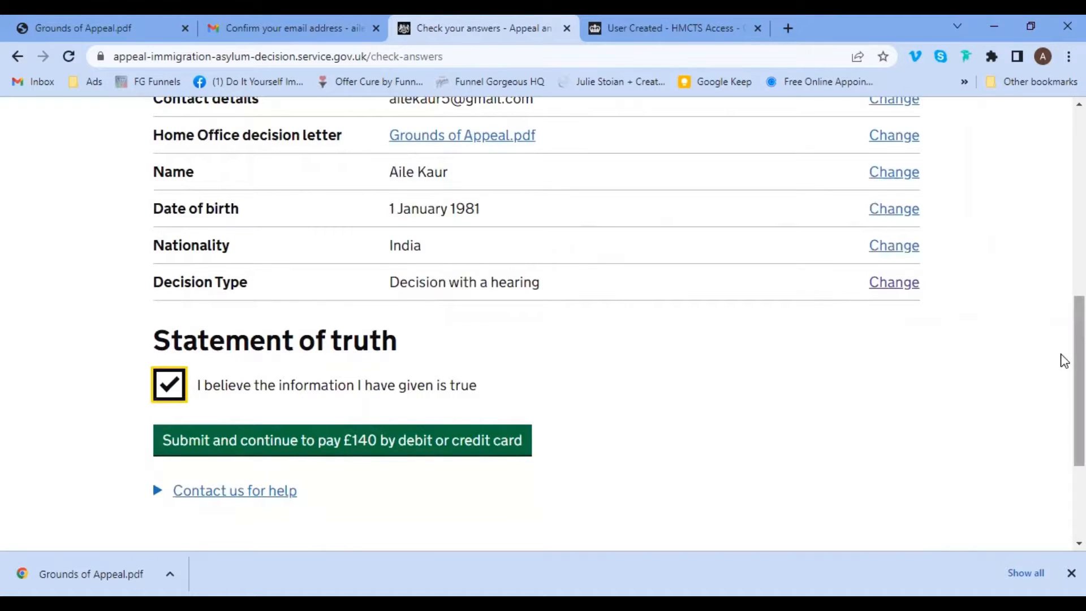
scroll(1061, 361, "down", 2)
scroll(1060, 399, "down", 1)
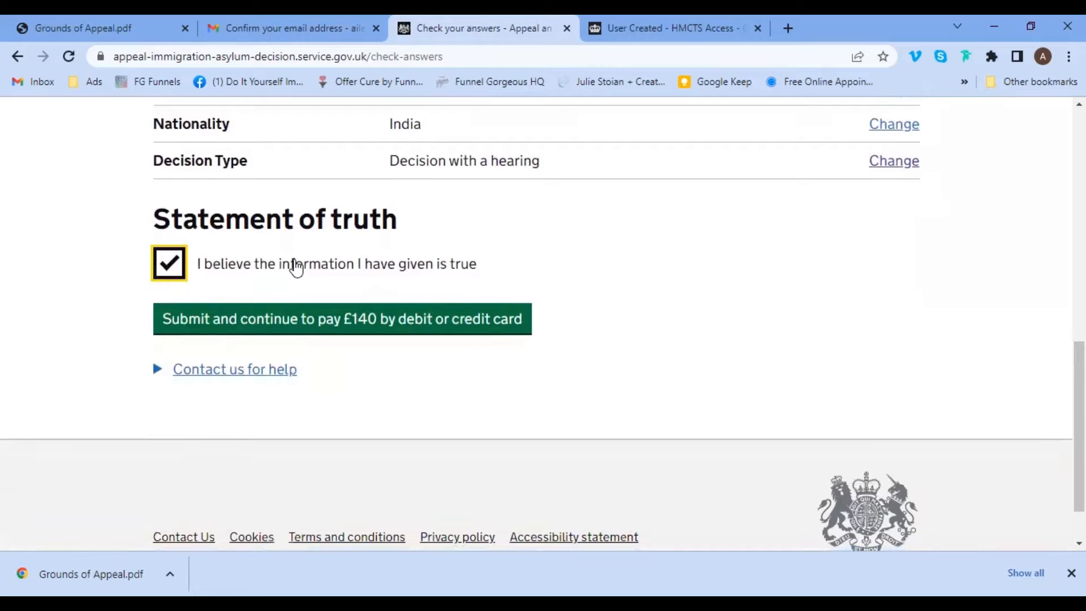
left_click_drag(148, 221, 403, 211)
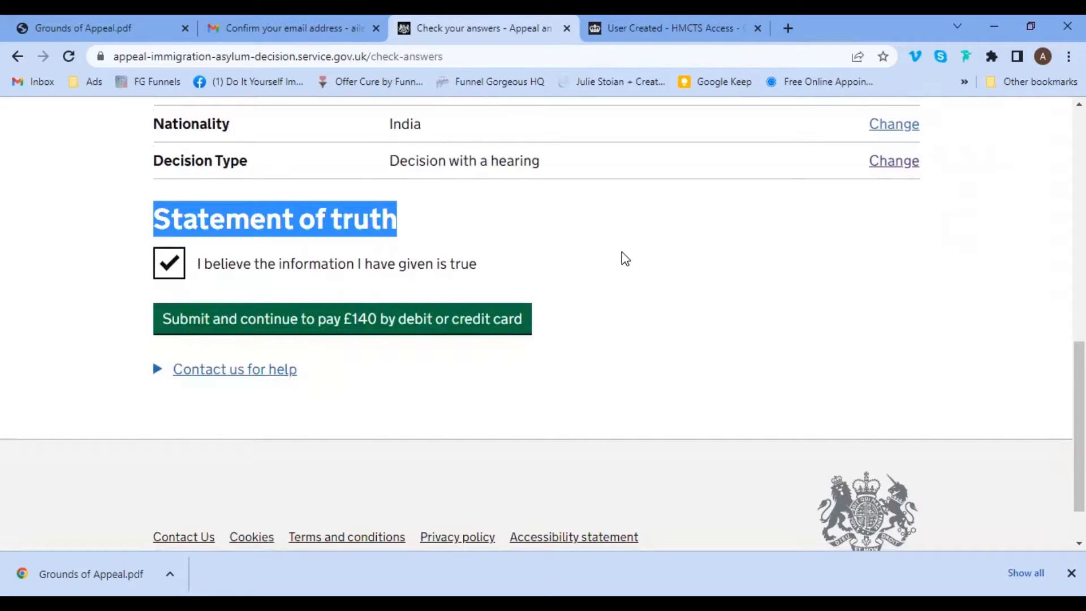
left_click(509, 283)
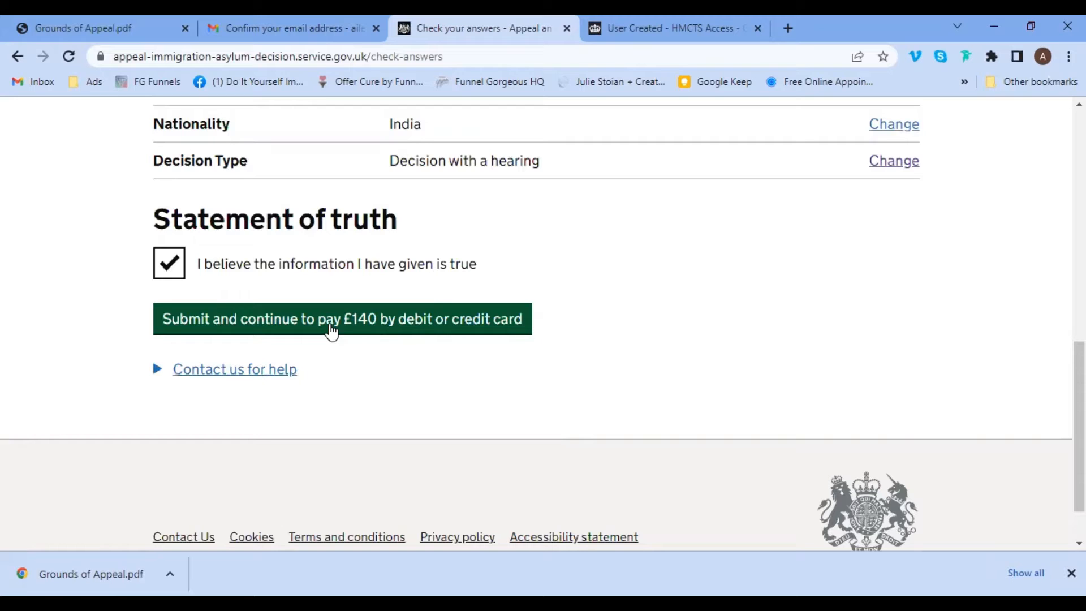
scroll(1060, 417, "up", 10)
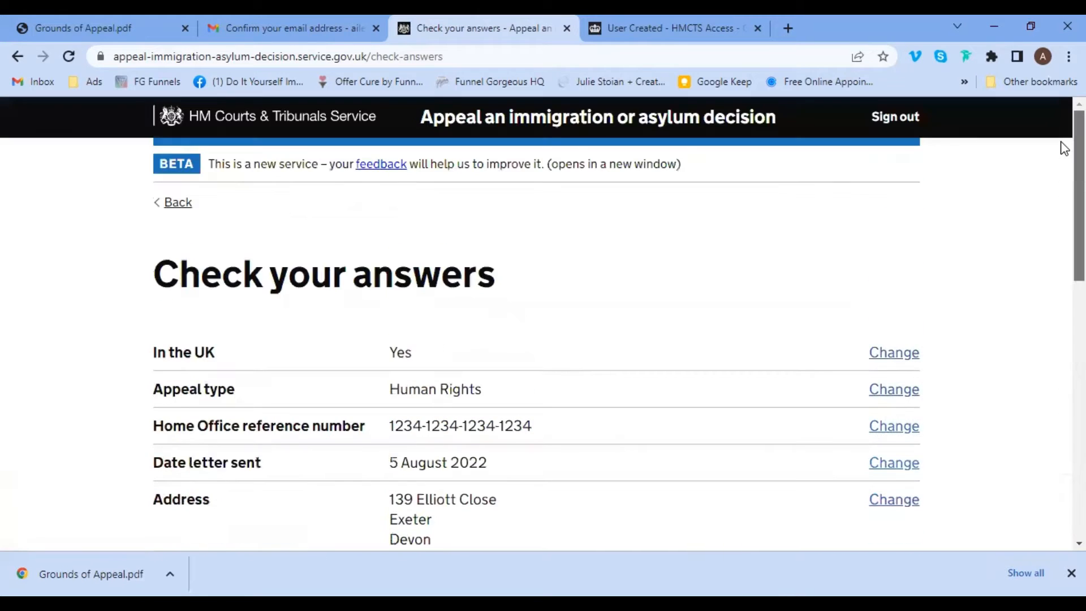
scroll(1061, 306, "down", 6)
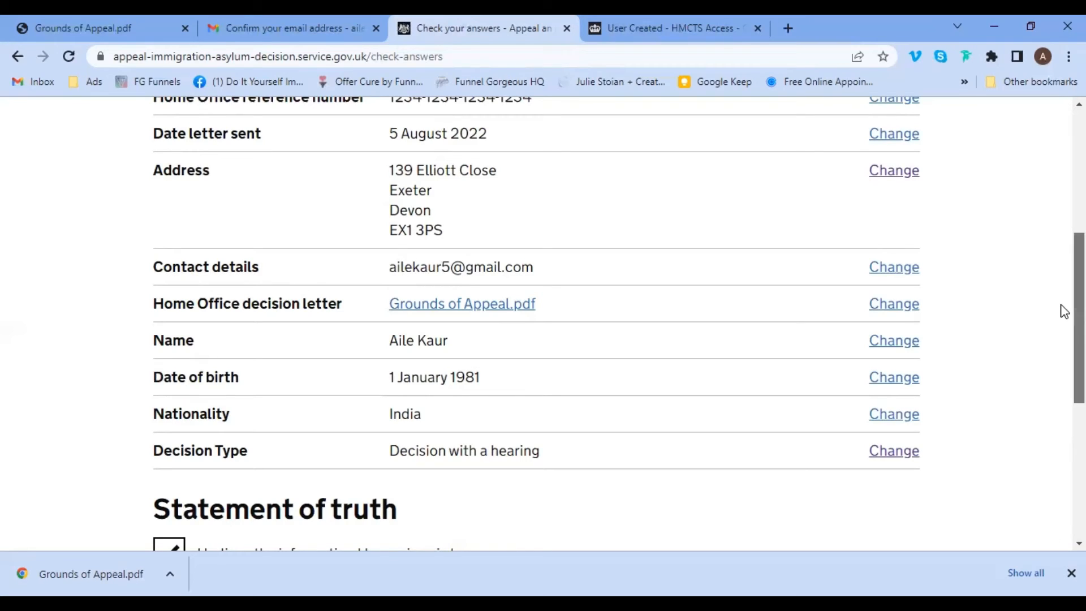
scroll(1061, 314, "down", 5)
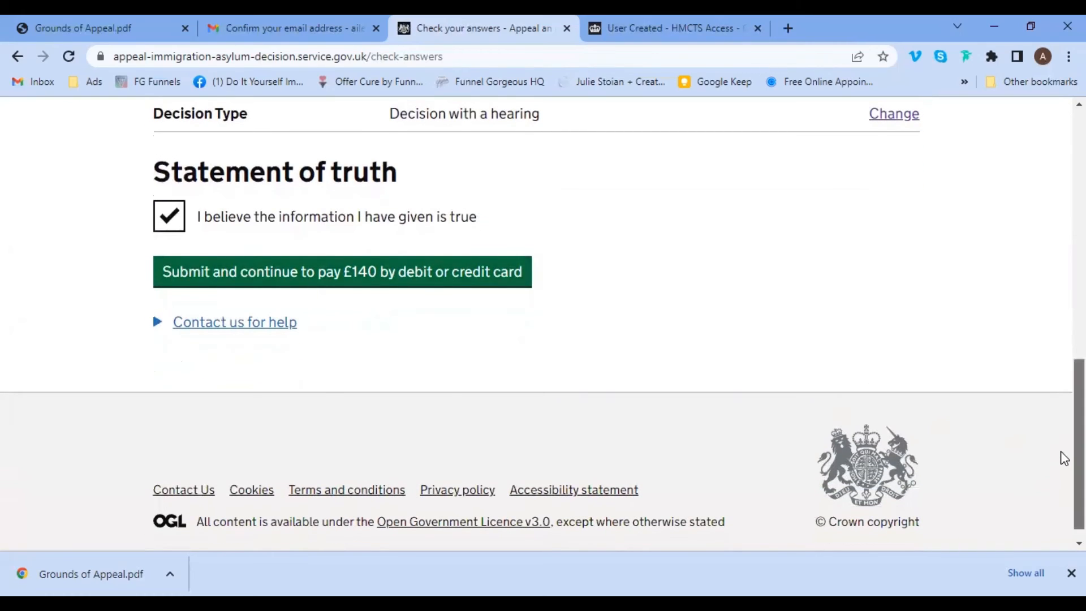
left_click_drag(1061, 456, 1061, 182)
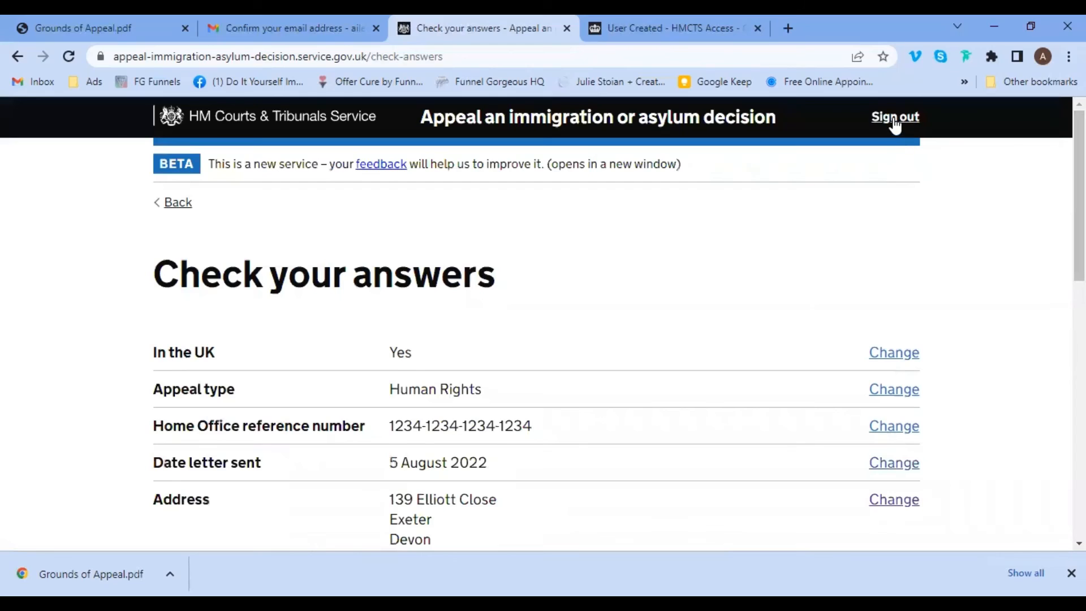